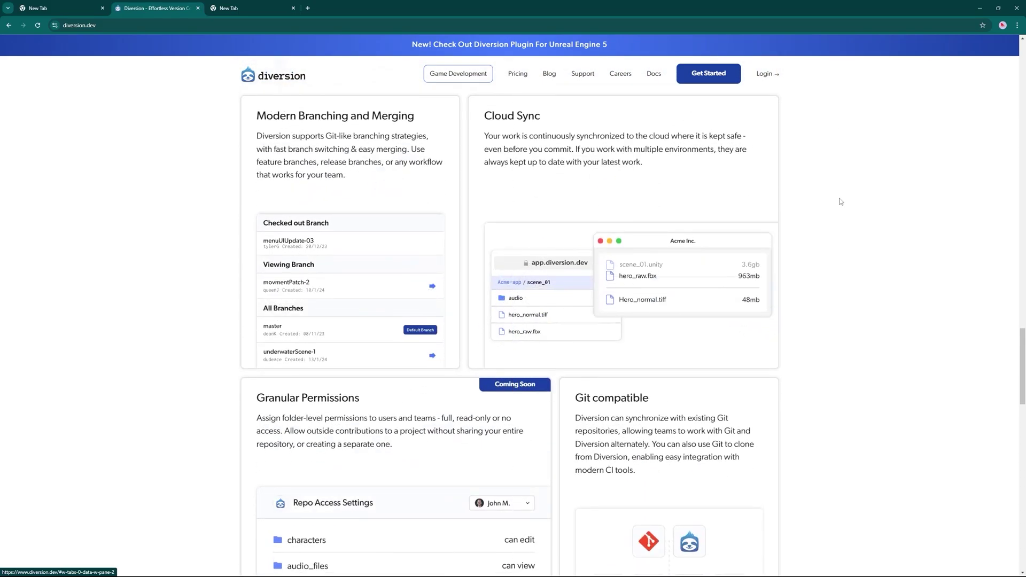
Step: Read through the Diversion home page and expand the FAQ entries "Is Diversion free?" and "Who is Diversion for?"
scroll(841, 201, down, 2)
scroll(840, 202, down, 2)
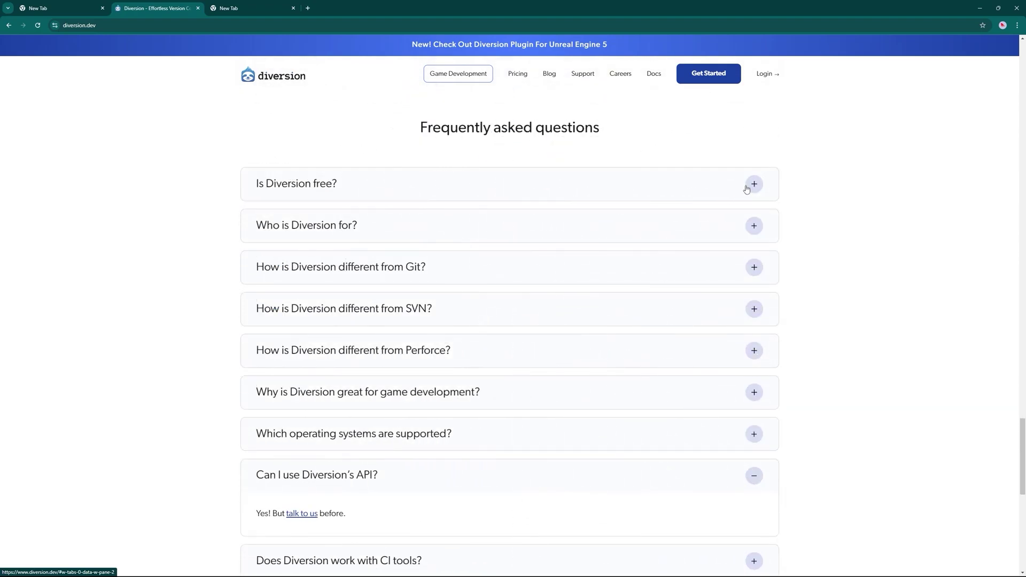
click(751, 184)
scroll(747, 189, down, 1)
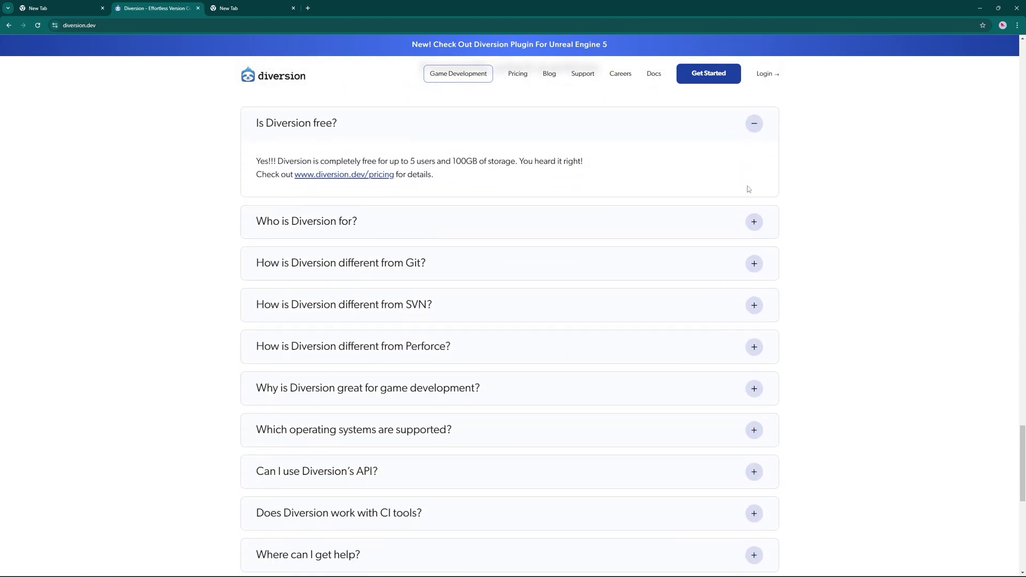
click(756, 222)
scroll(756, 222, down, 1)
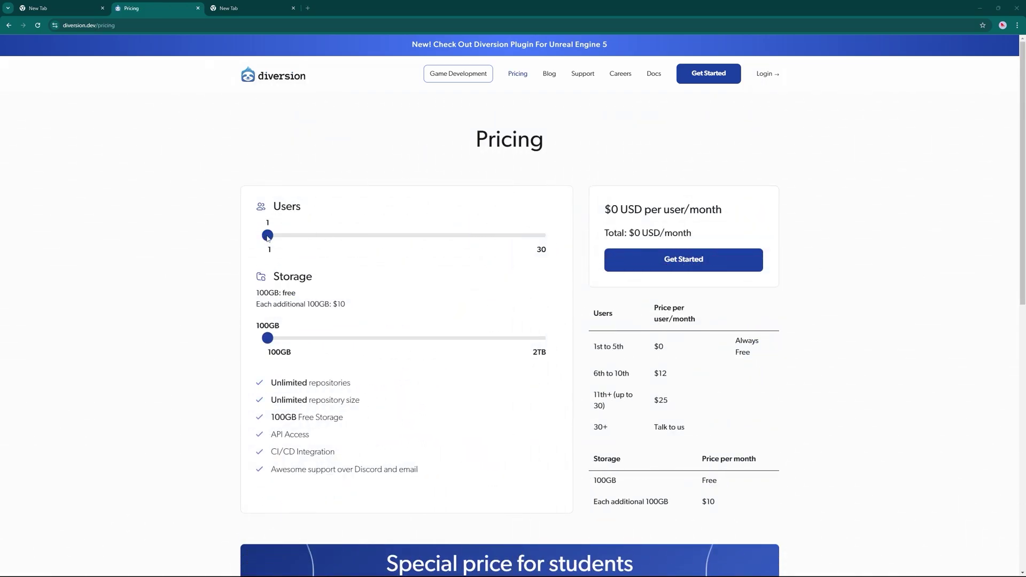
Step: Explore the pricing calculator with 5 users and 600GB of storage, and try a higher user count
drag(272, 239, 282, 239)
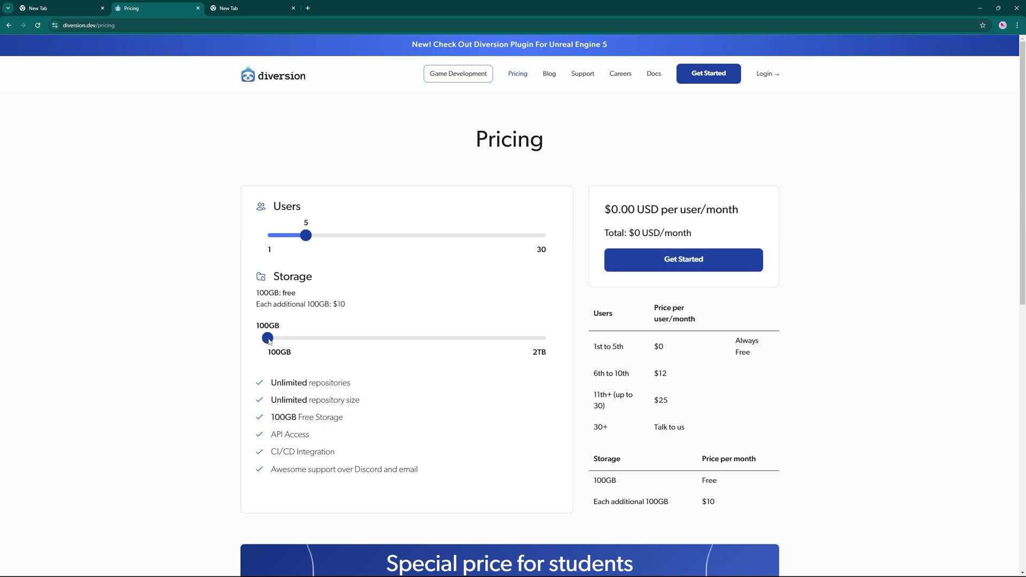
drag(270, 341, 311, 344)
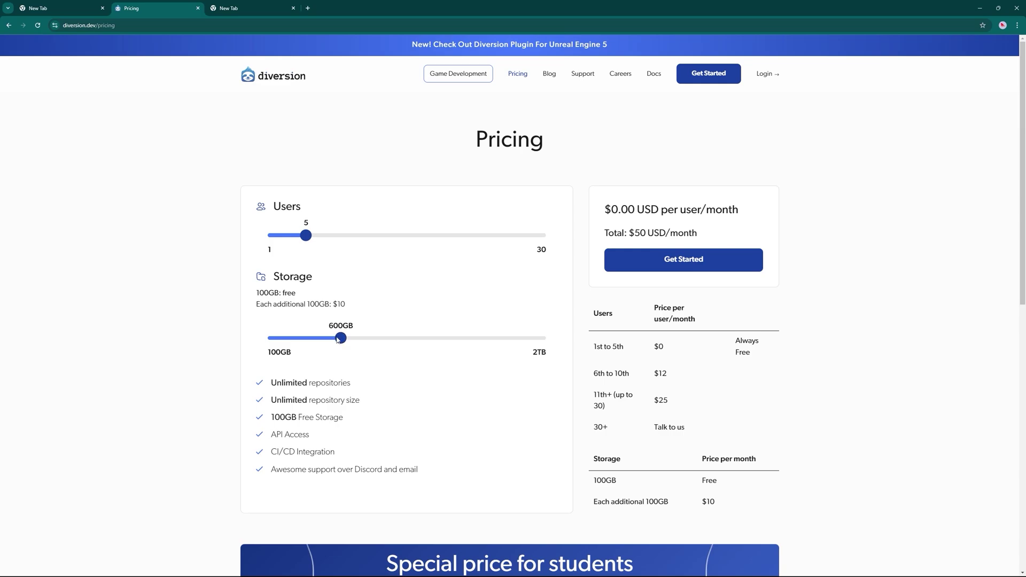
drag(307, 237, 352, 241)
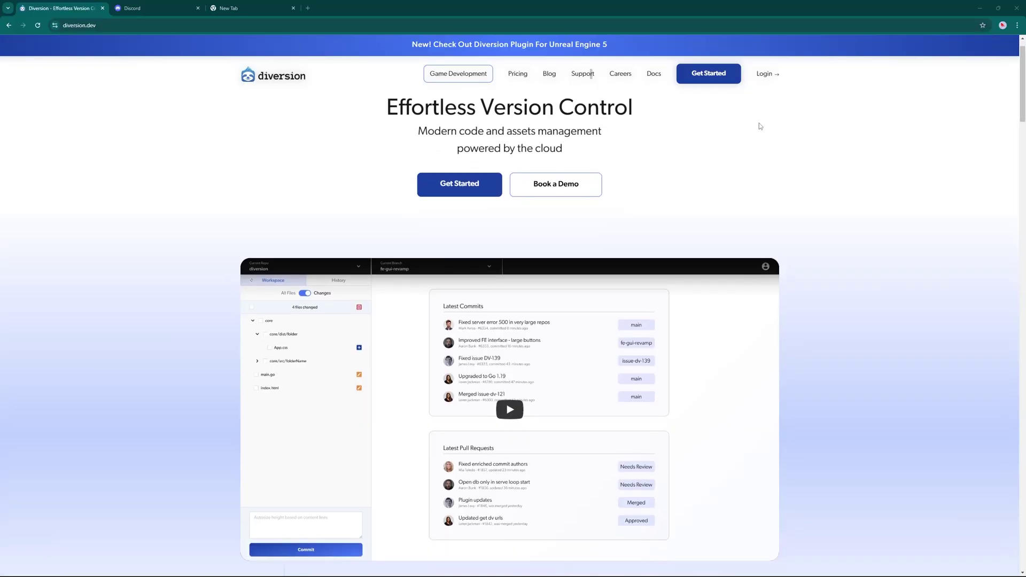
Step: Review the Diversion home page from the product preview through the version control features and ease-of-use sections
scroll(759, 124, down, 3)
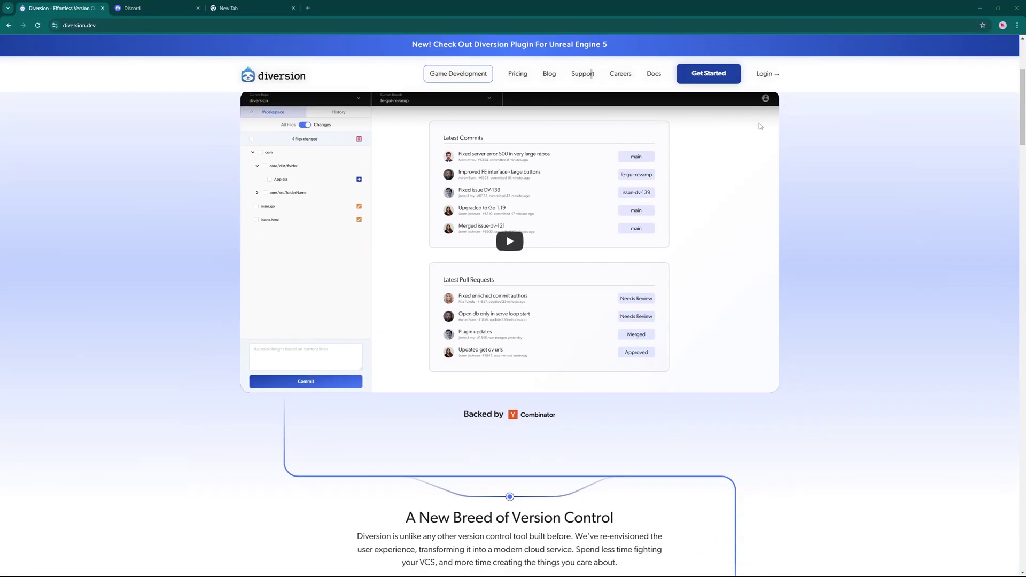
scroll(759, 126, down, 2)
scroll(759, 126, down, 2)
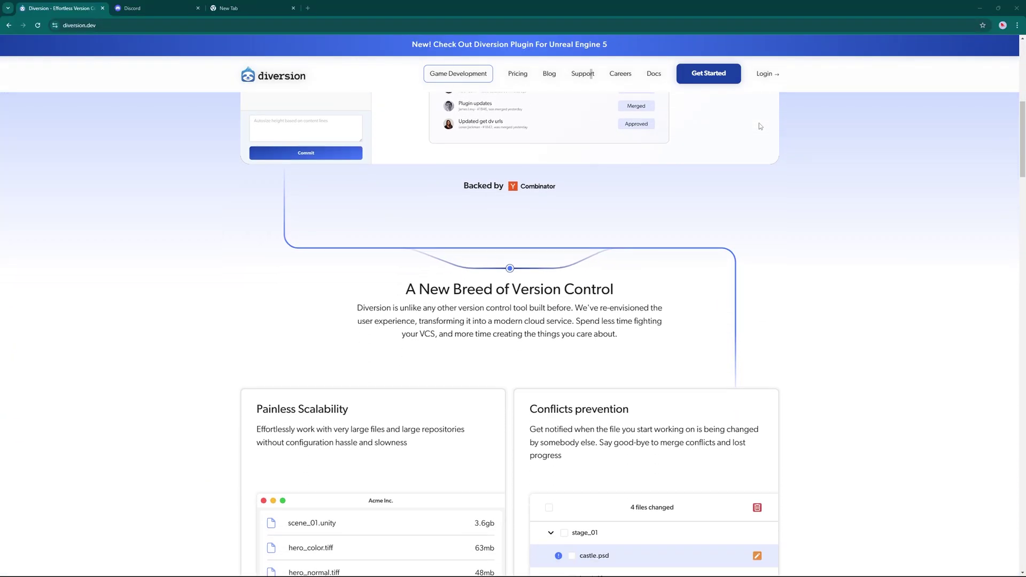
scroll(760, 126, down, 10)
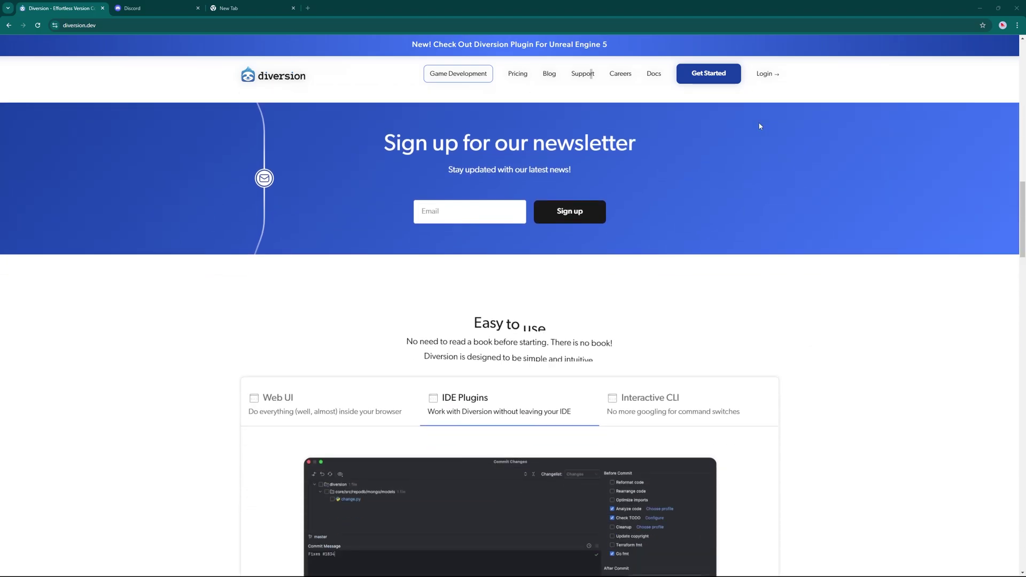
scroll(760, 126, down, 10)
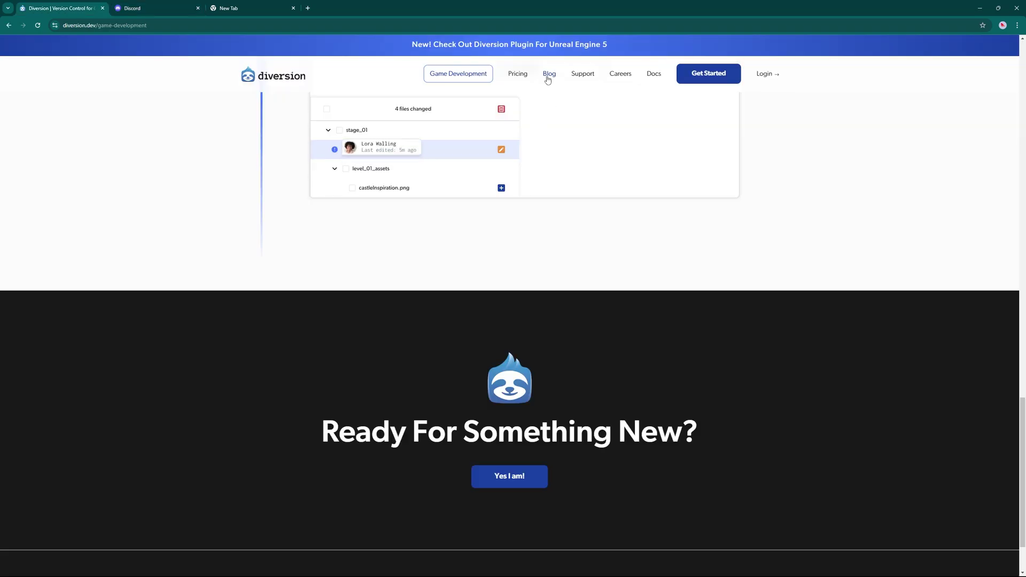
Step: Open the Diversion blog and browse its list of articles
click(548, 77)
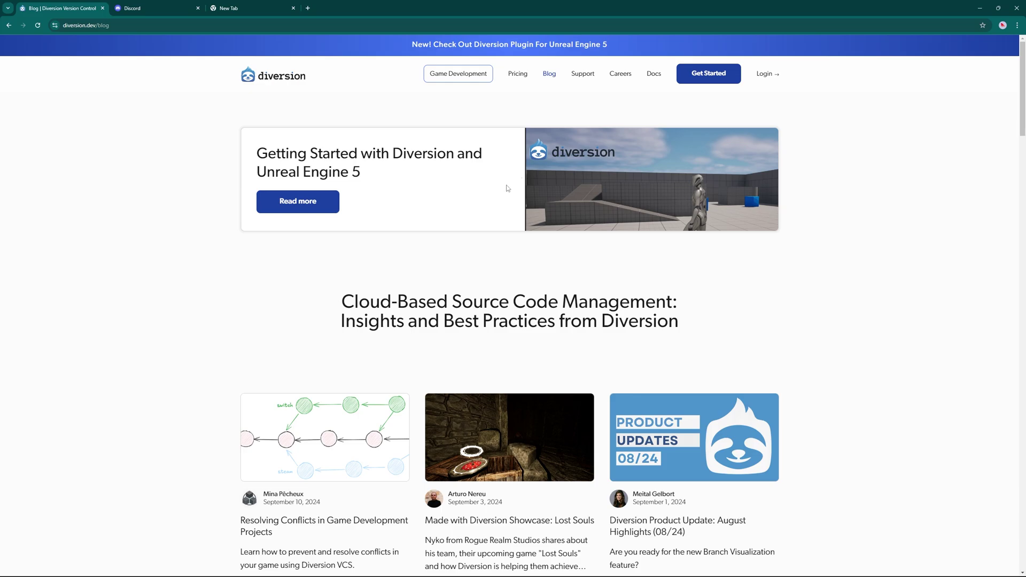
scroll(508, 188, down, 8)
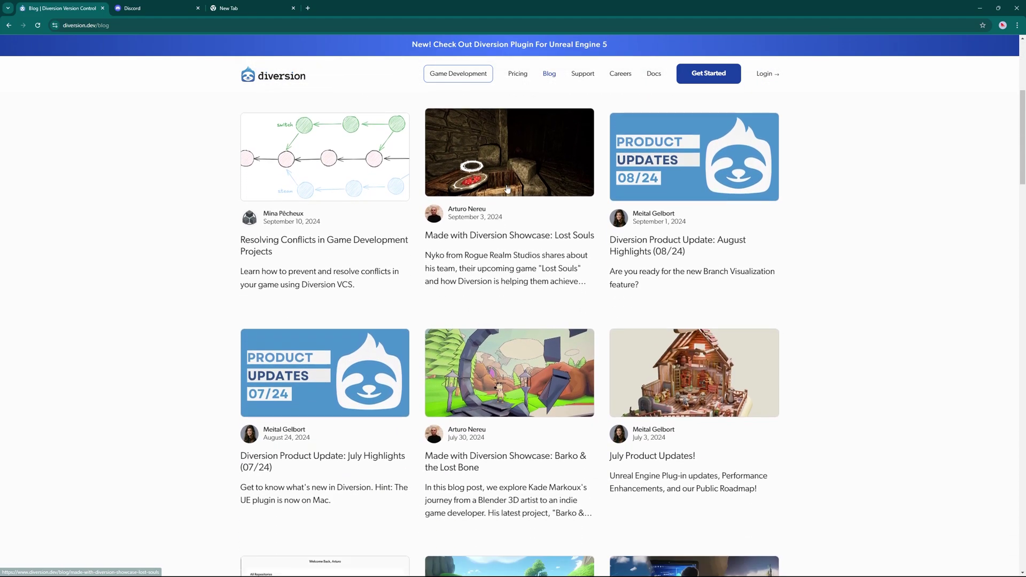
scroll(508, 189, down, 10)
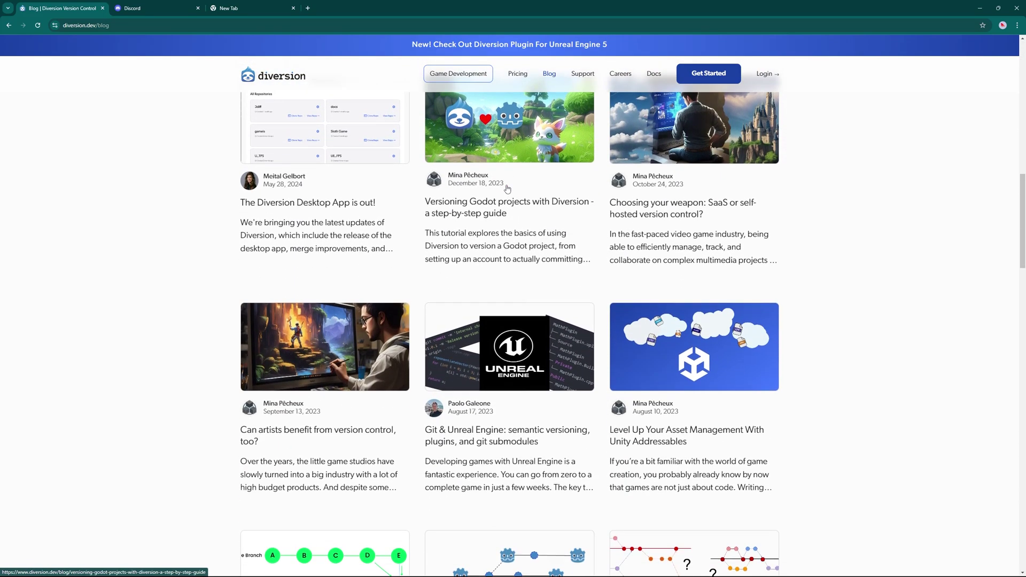
scroll(508, 189, down, 13)
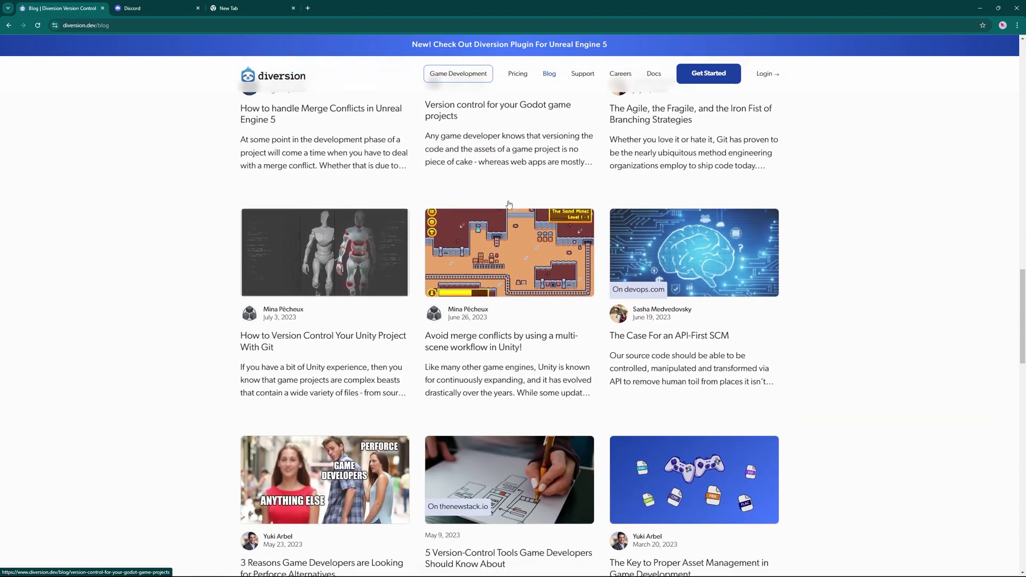
scroll(511, 209, down, 6)
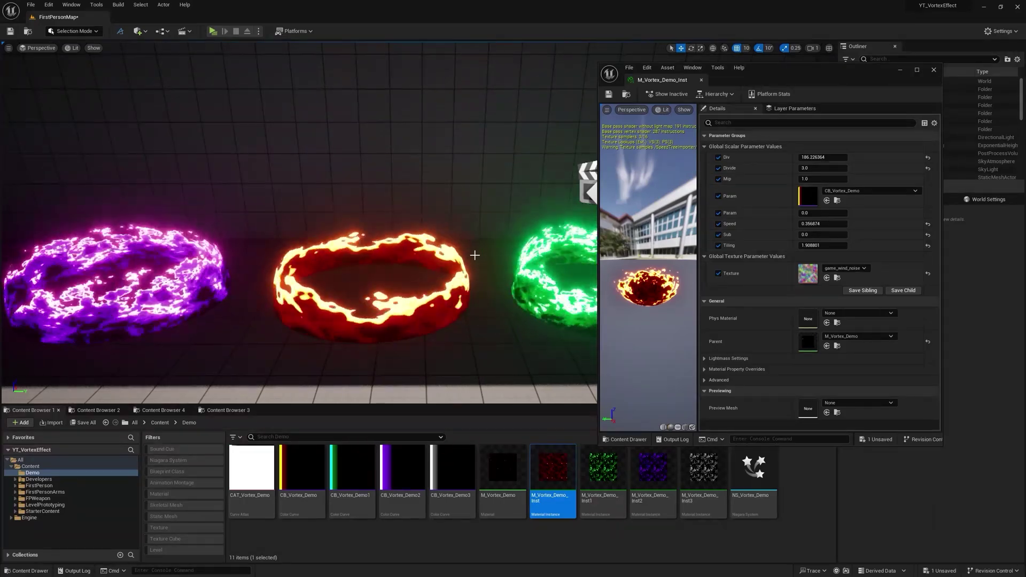
Step: In Unreal Editor, set M_Vortex_Demo_Inst's Div to about 215.83, Divide to about 0.69 and Mip to 1
drag(797, 72, 821, 114)
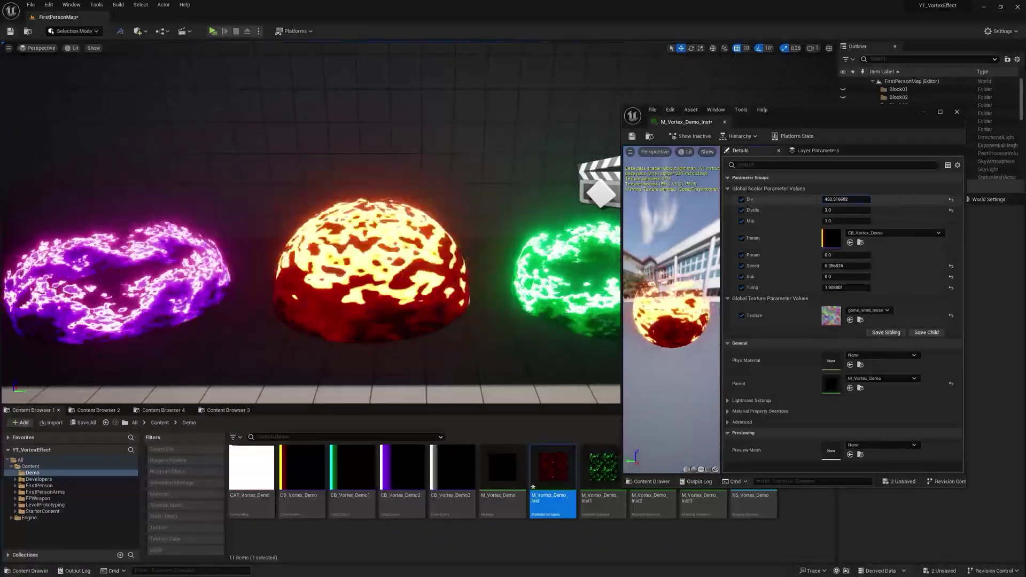
drag(846, 200, 835, 199)
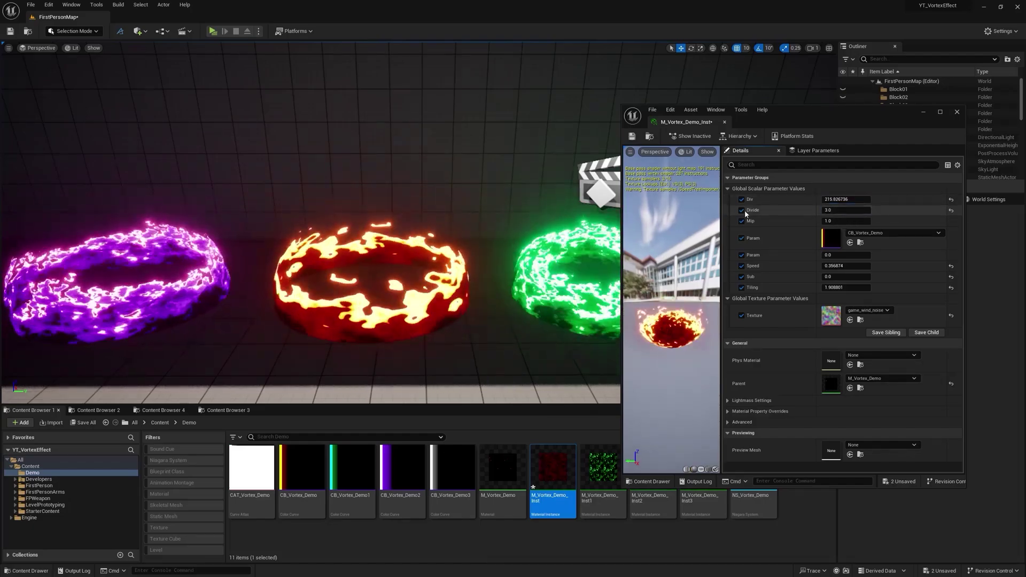
mouse_move(828, 211)
mouse_down()
mouse_move(861, 211)
mouse_move(826, 211)
mouse_up()
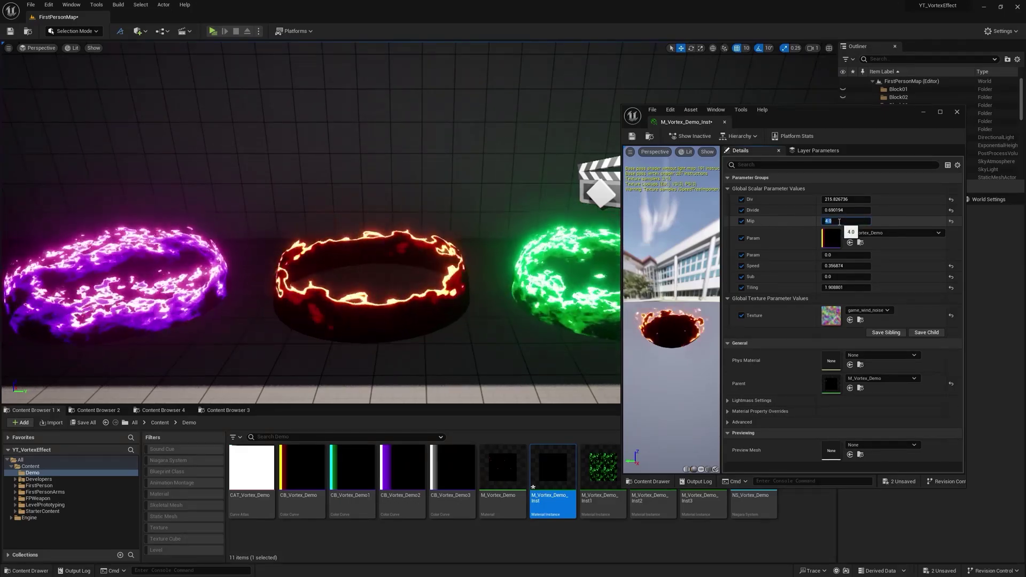
text(1)
key(Return)
Step: Search the texture assets for "fire" and assign T_Fire_Tiled_D as the material instance's Texture parameter
click(875, 312)
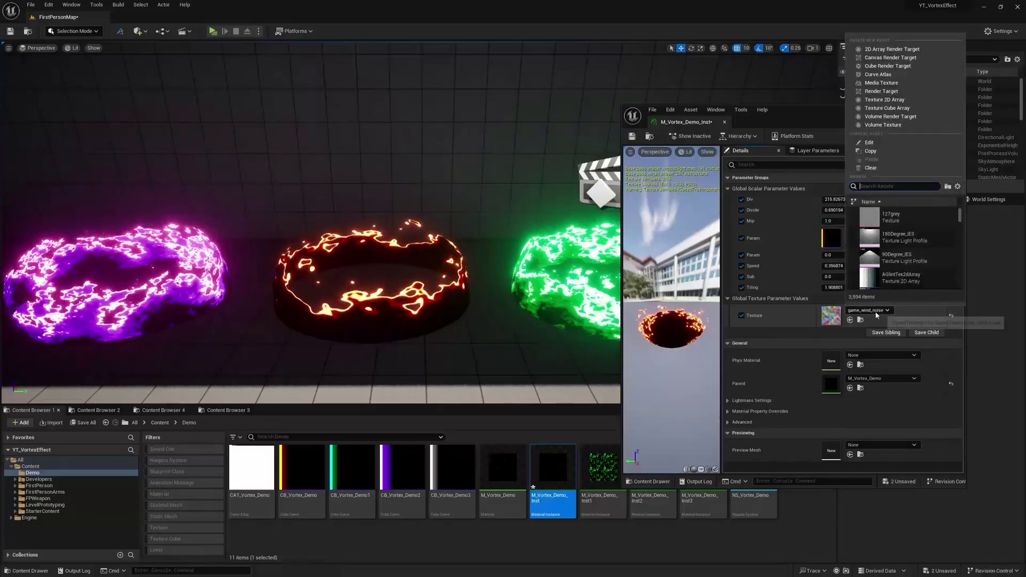
text(fire)
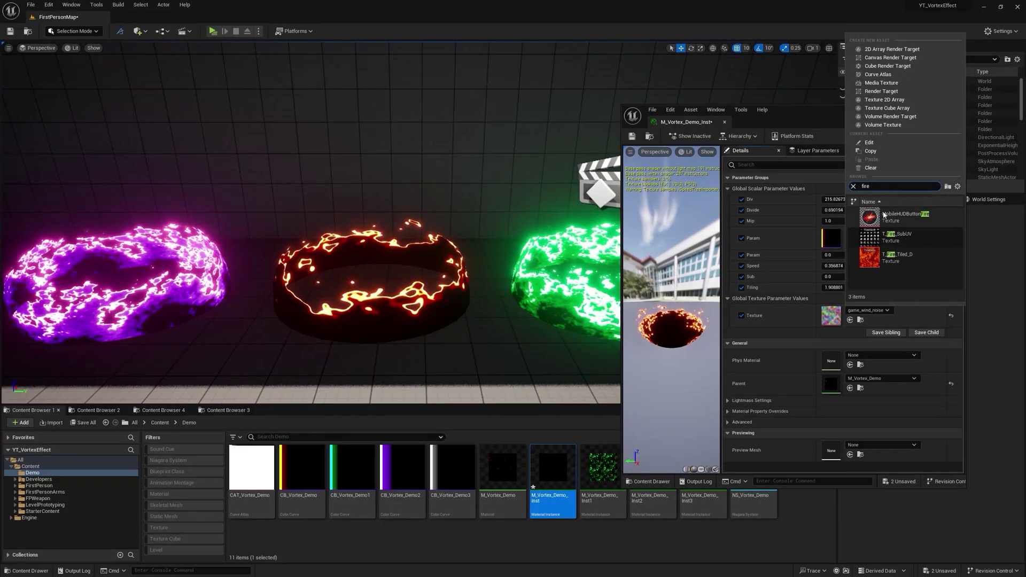
click(885, 259)
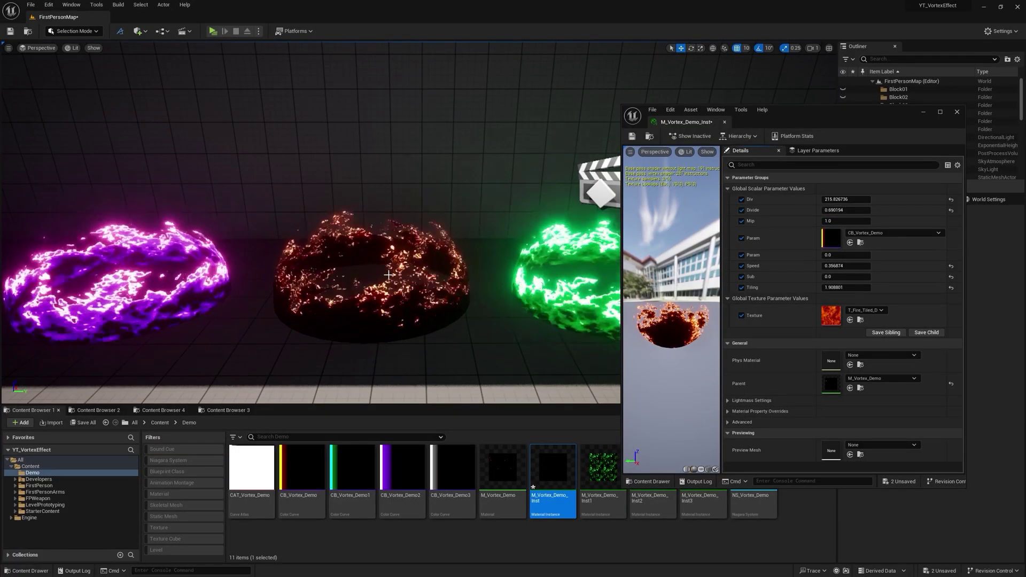
Step: Set Divide to about 3.5, raise Mip in steps to 5, and set Tiling to about 4.01
drag(843, 211, 907, 211)
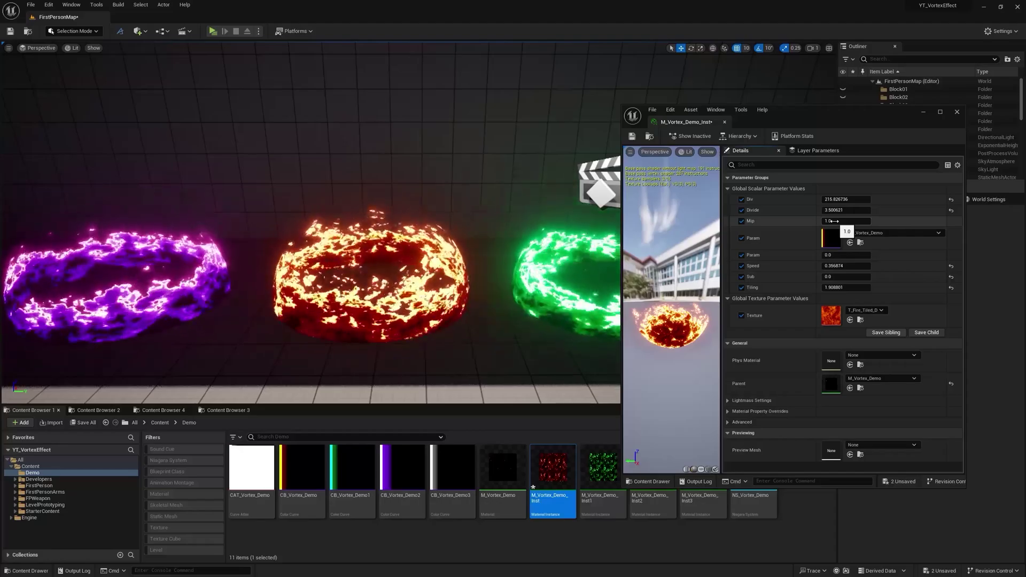
text(2)
key(Return)
key(Return)
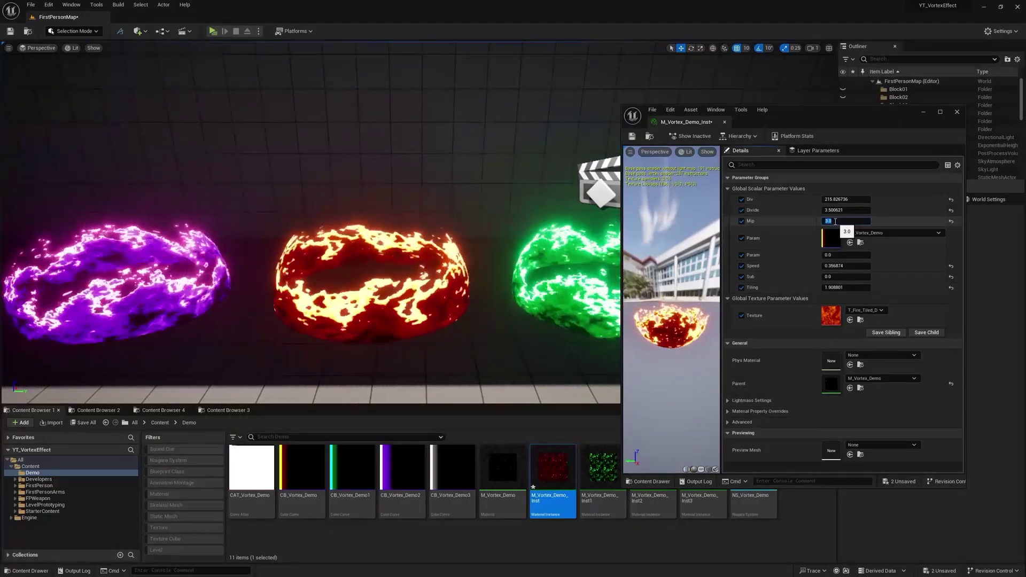
text(4)
key(Return)
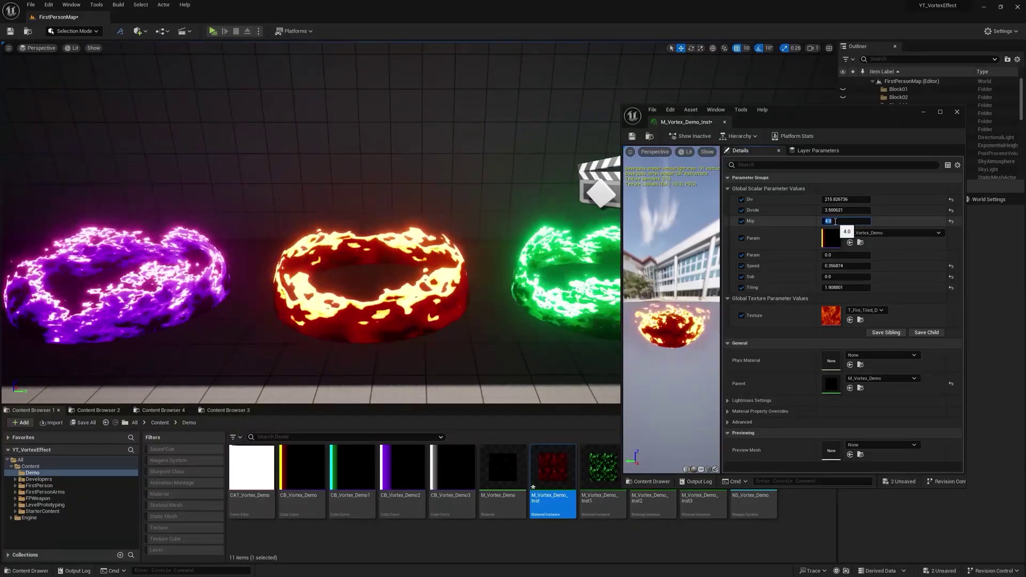
text(5)
key(Return)
drag(836, 287, 871, 288)
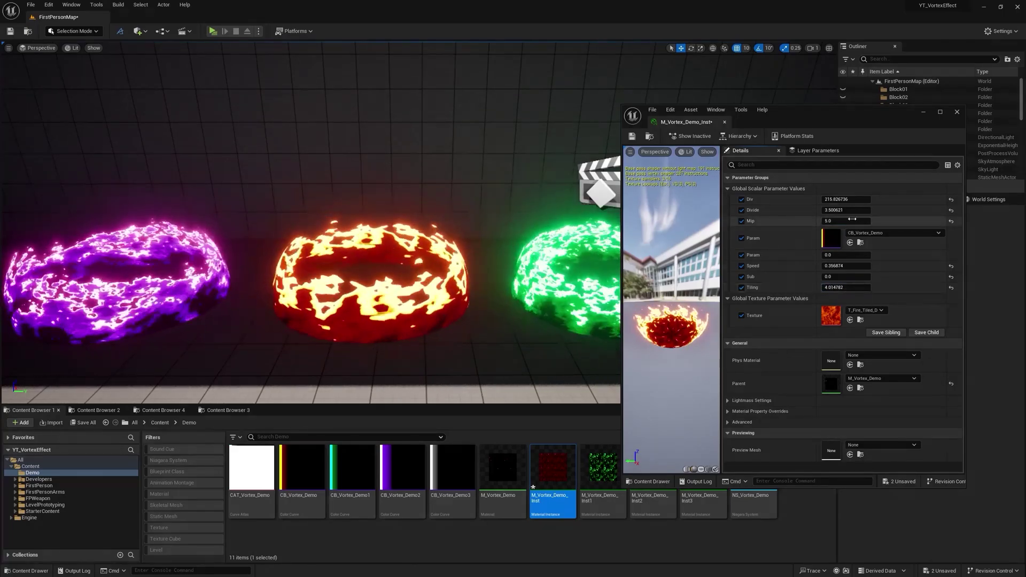
Step: Try the CB_Vortex_Demo1 color curve, assign CB_Vortex_Demo2 instead, and set Speed to about 0.12
click(868, 233)
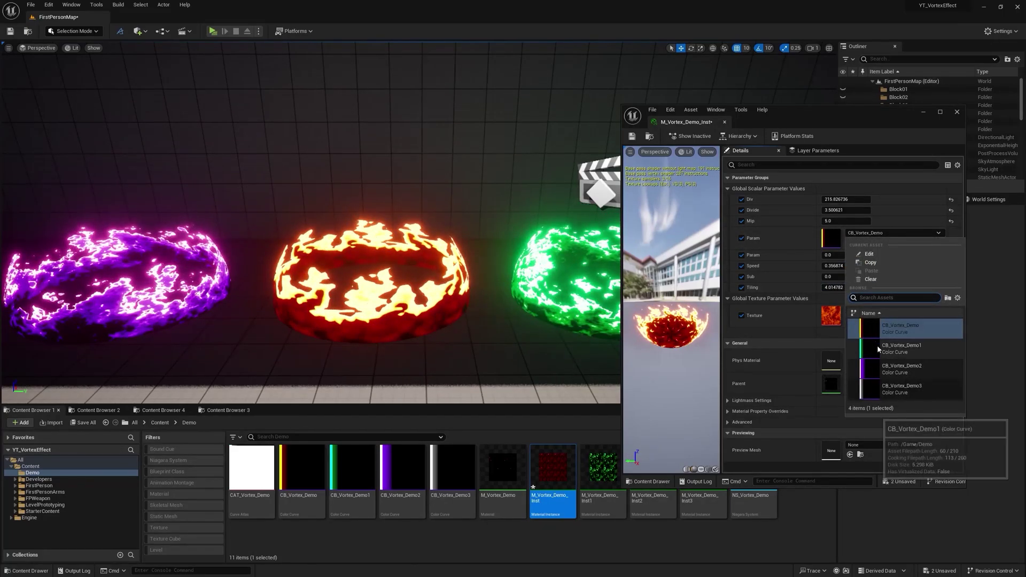
click(901, 349)
click(868, 234)
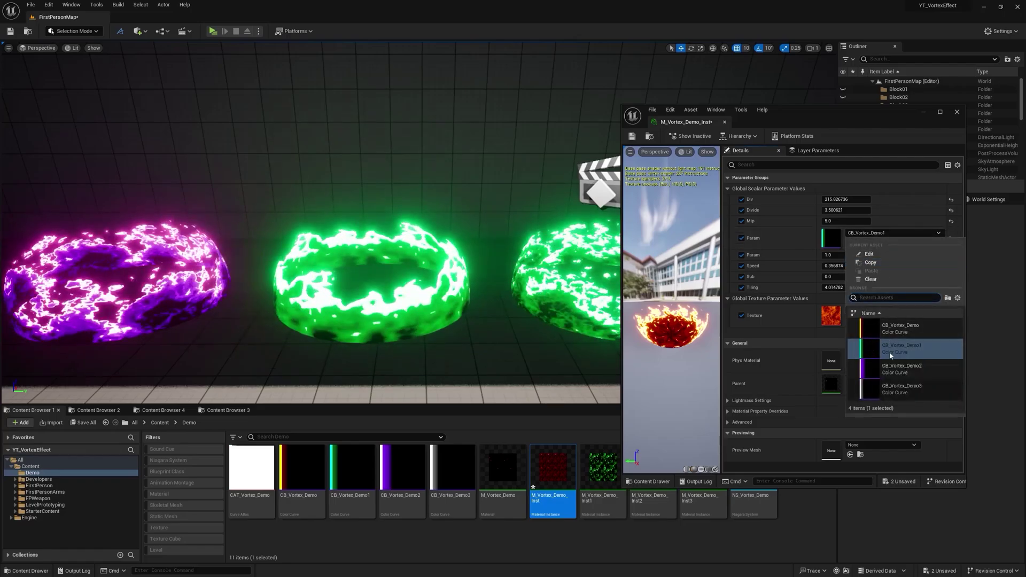
click(885, 367)
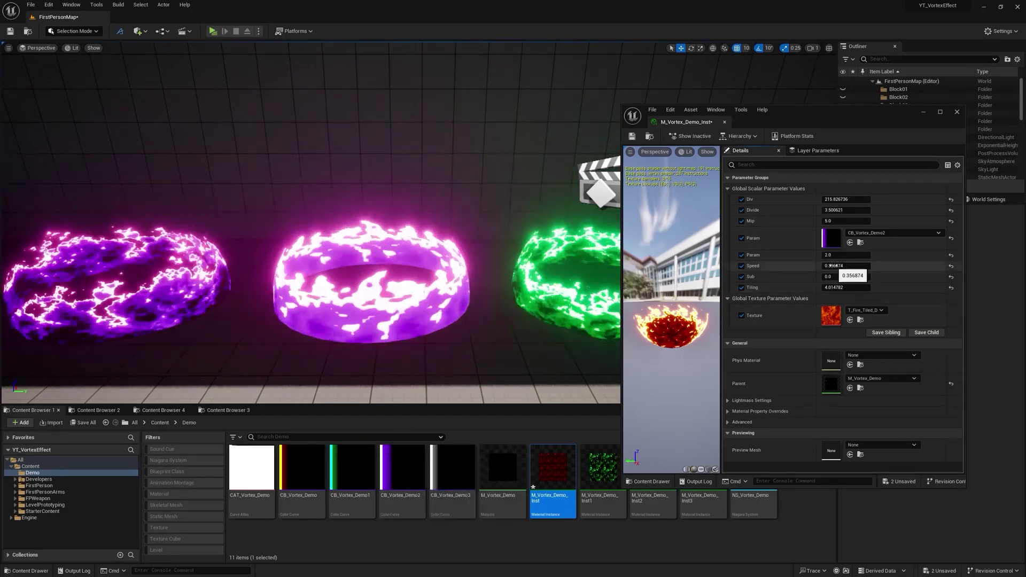
drag(833, 266, 863, 266)
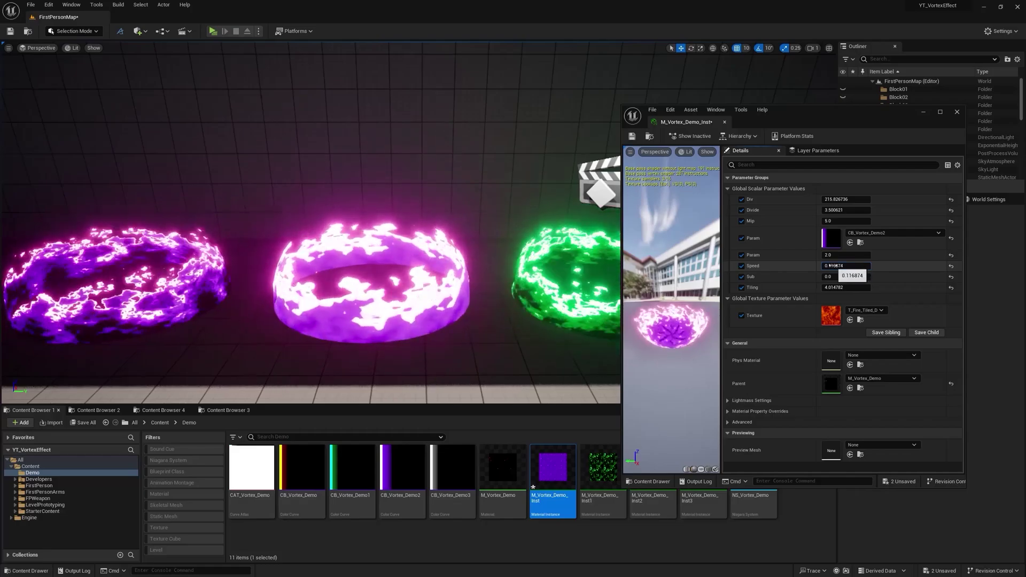
Step: In the CB_Vortex_Demo2 color curve, recolor the first gradient stop yellow-green and set Adjust Hue to about 111.29
double_click(408, 473)
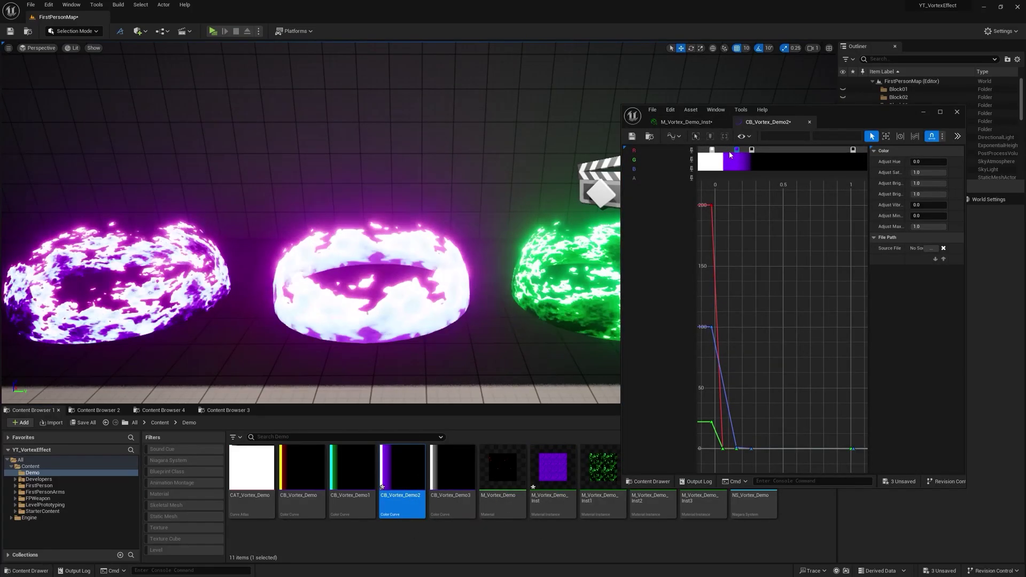
double_click(712, 151)
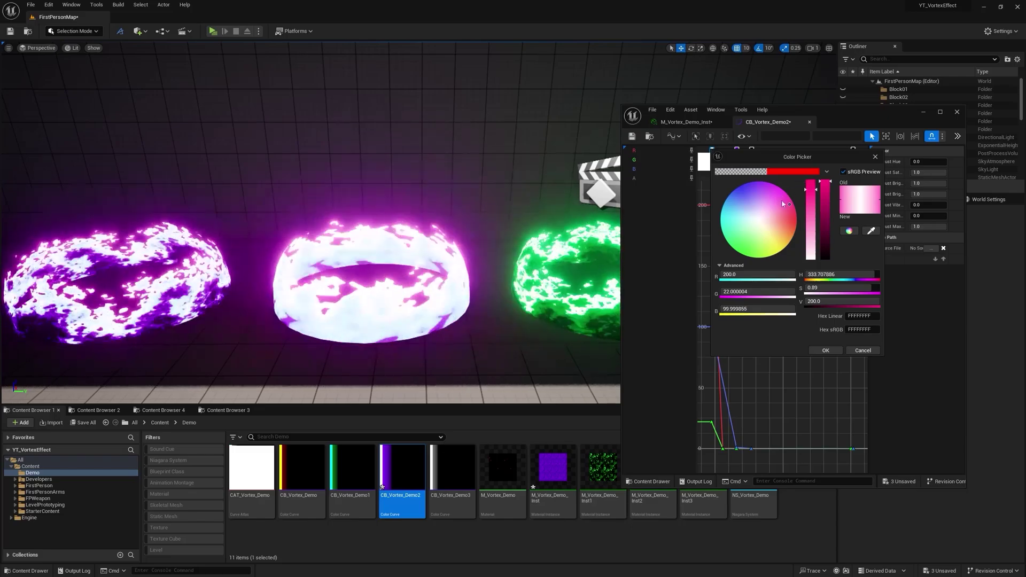
drag(781, 202, 778, 242)
click(764, 254)
click(753, 187)
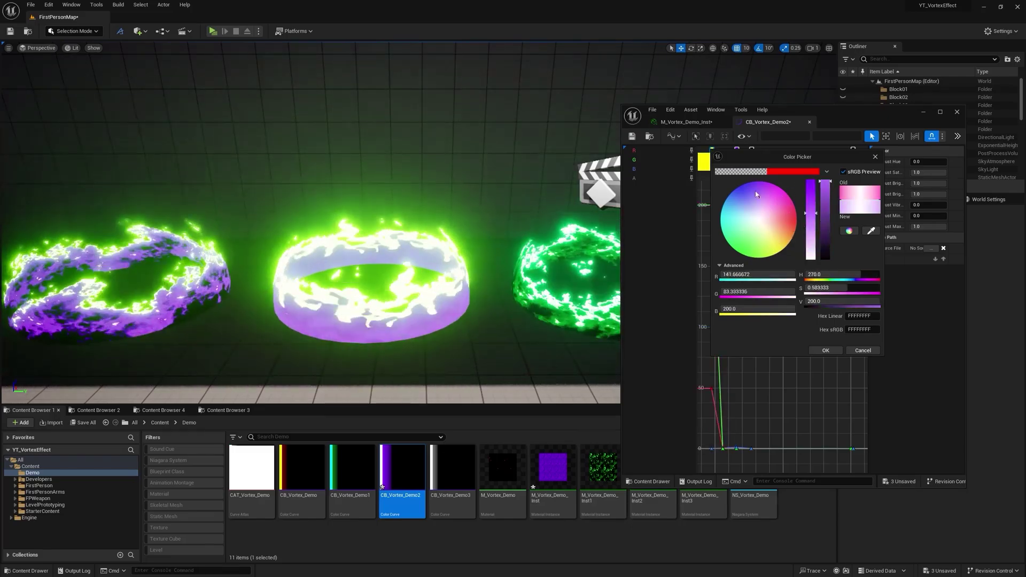
click(766, 251)
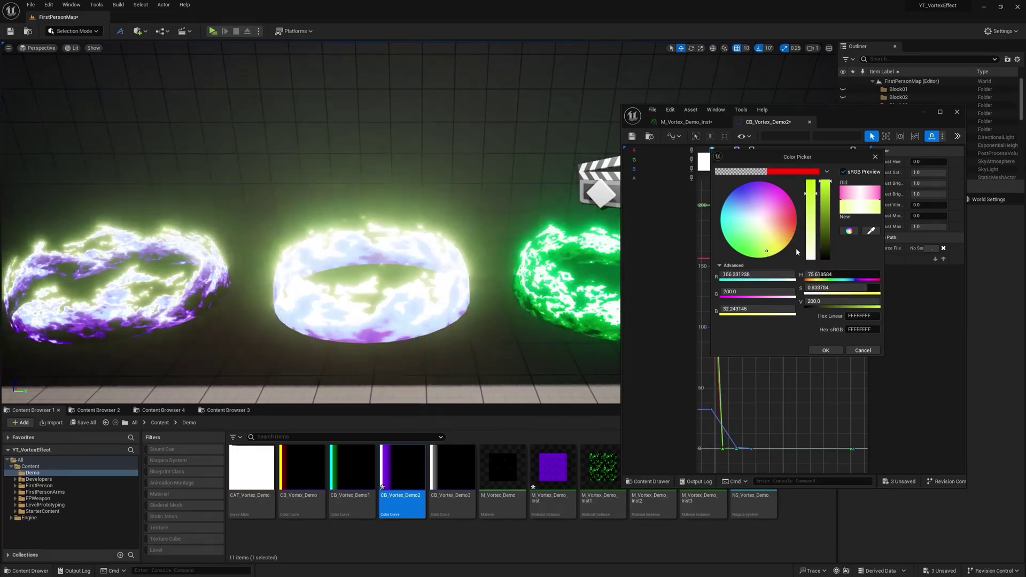
click(834, 350)
drag(915, 162, 918, 162)
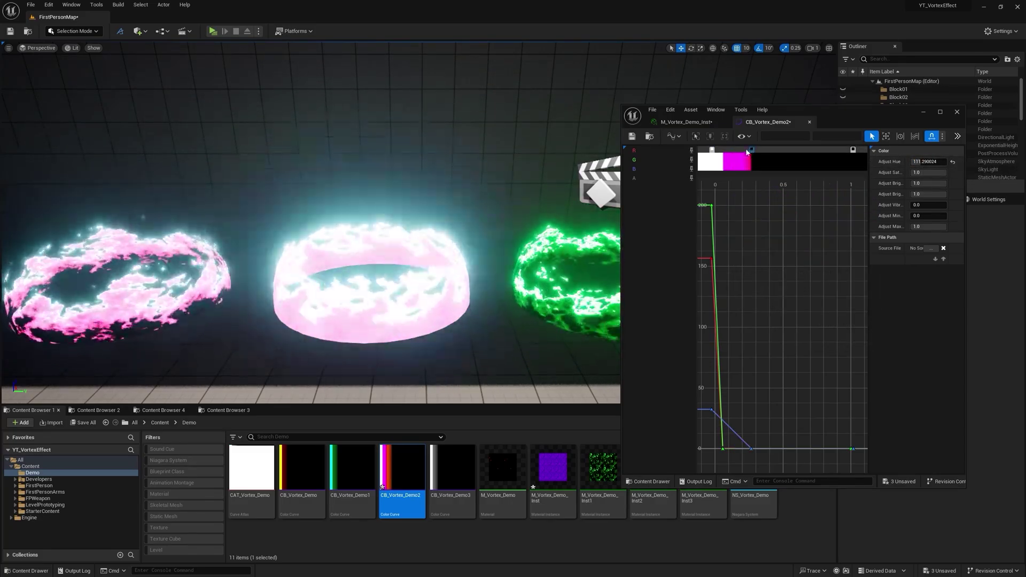
Step: Move the gradient's second color stop closer to the start and delete the first stop
drag(751, 151, 726, 151)
click(712, 149)
key(Delete)
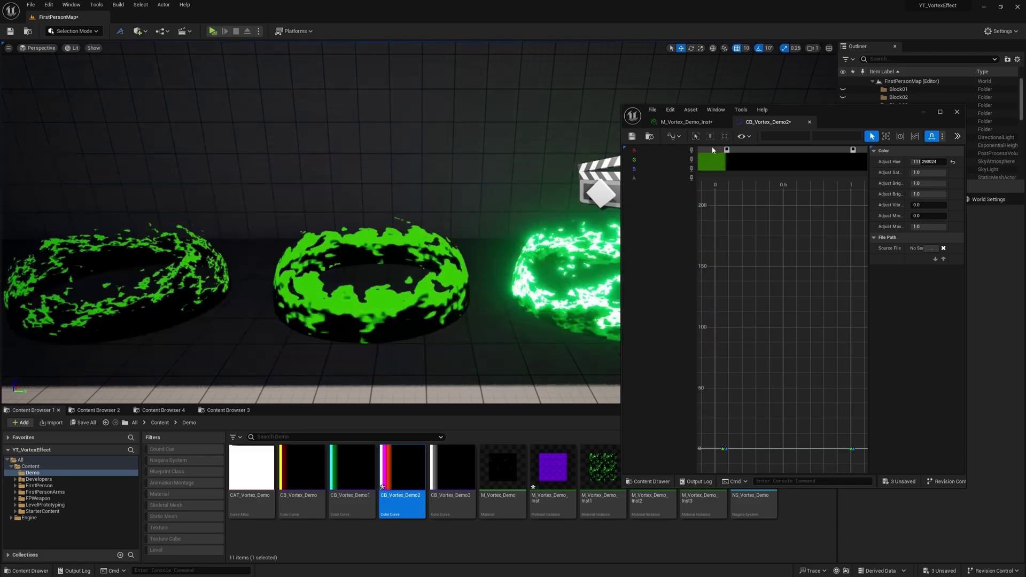
Step: Adjust the position of the CB_Vortex_Demo2 gradient's first stop, with Adjust Hue at about 269 and Adjust Saturation at 0.0
mouse_move(726, 150)
mouse_down()
mouse_move(747, 151)
mouse_move(731, 151)
mouse_up()
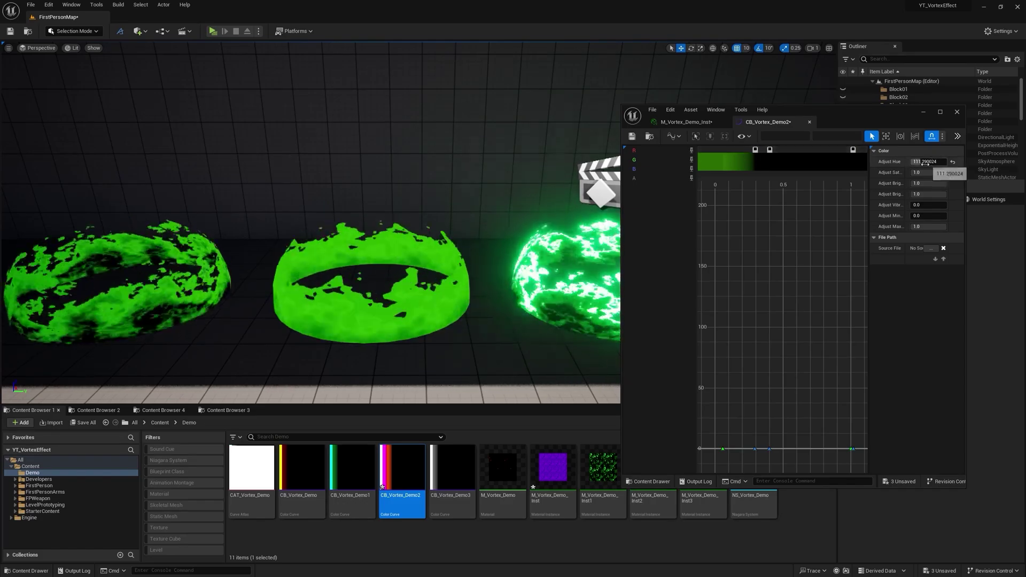
mouse_move(924, 164)
mouse_down()
mouse_move(948, 163)
mouse_move(883, 173)
mouse_move(926, 176)
mouse_move(912, 175)
mouse_up()
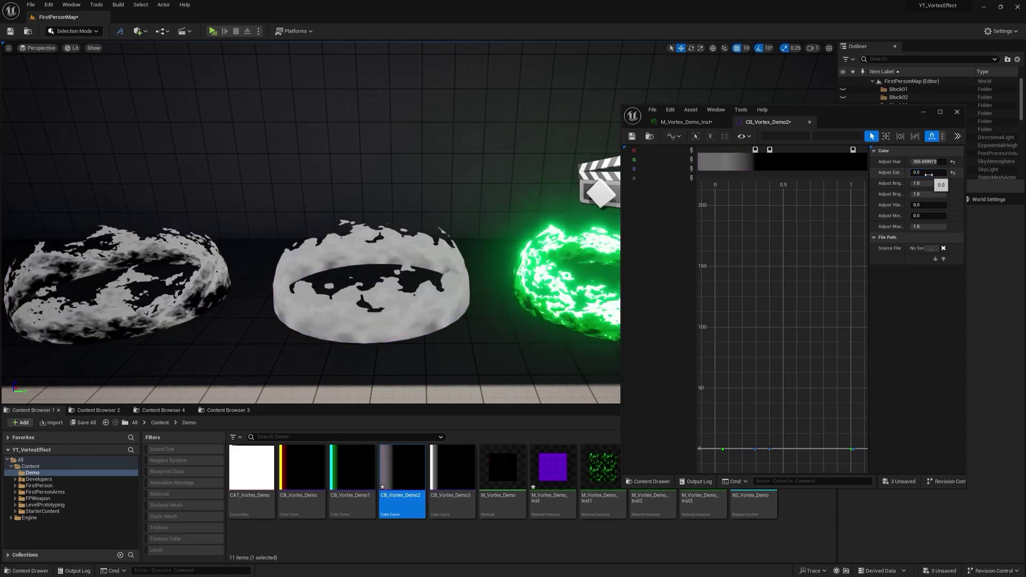
drag(754, 150, 731, 153)
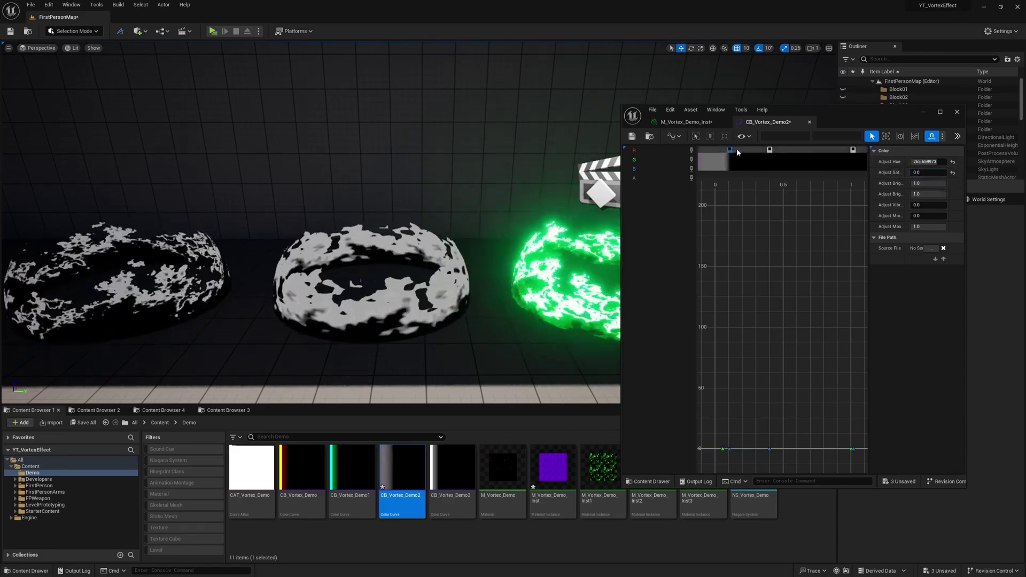
Step: Add an enlarged cube on the floor in front of the vortex rings and apply the M_Vortex_Demo_Inst material to it
click(695, 122)
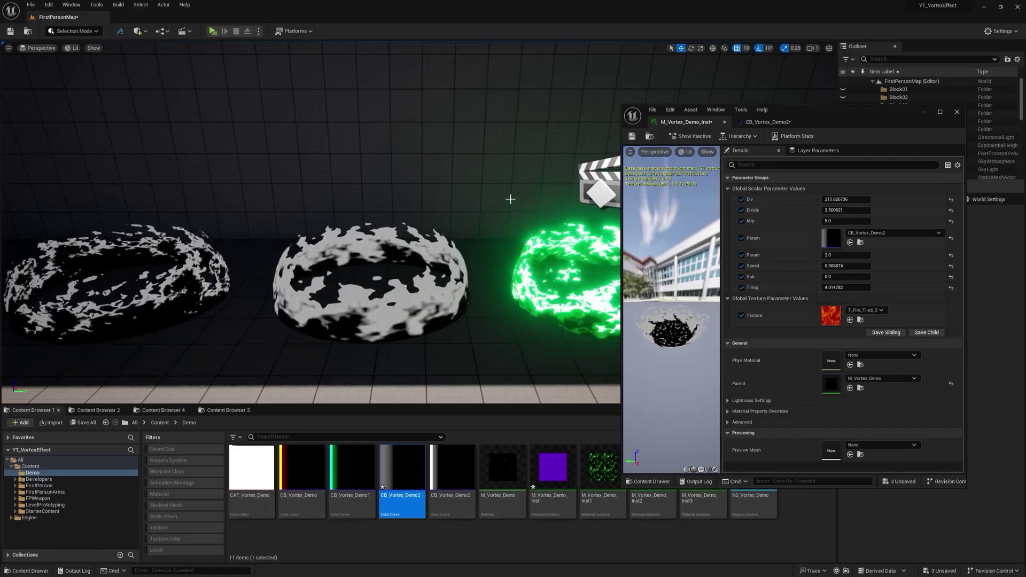
right_drag(476, 216, 478, 230)
key(s)
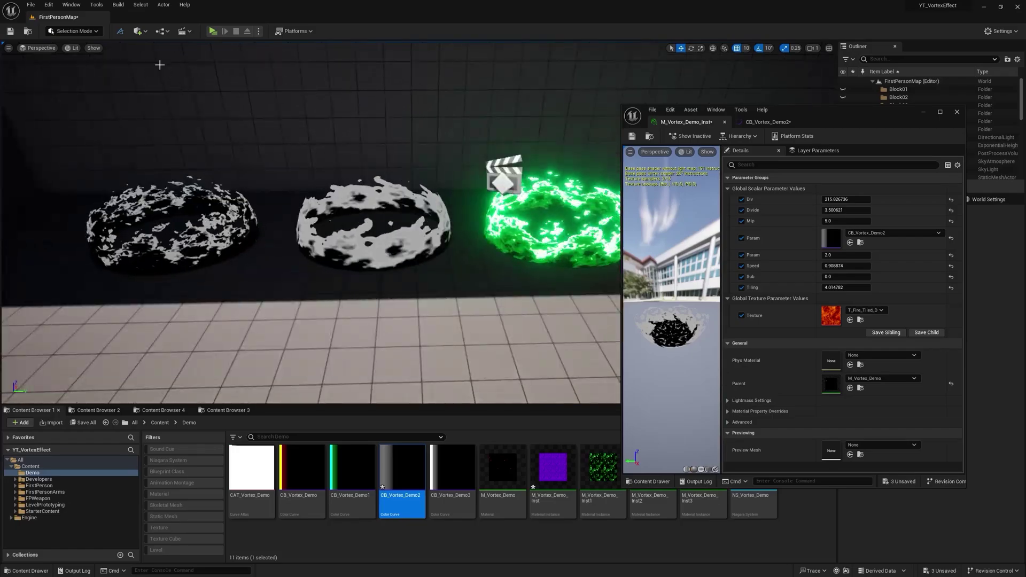
click(142, 32)
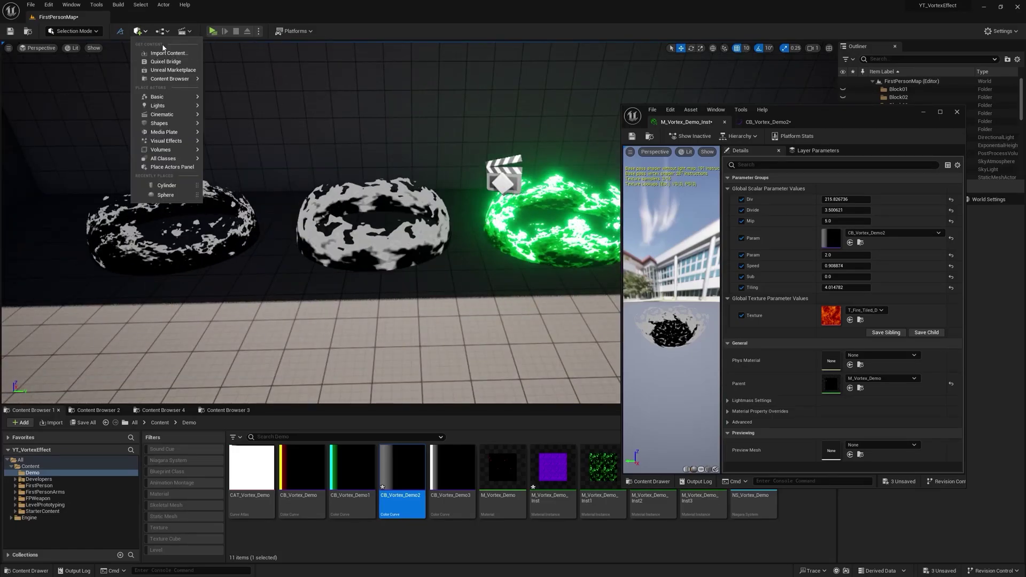
click(649, 136)
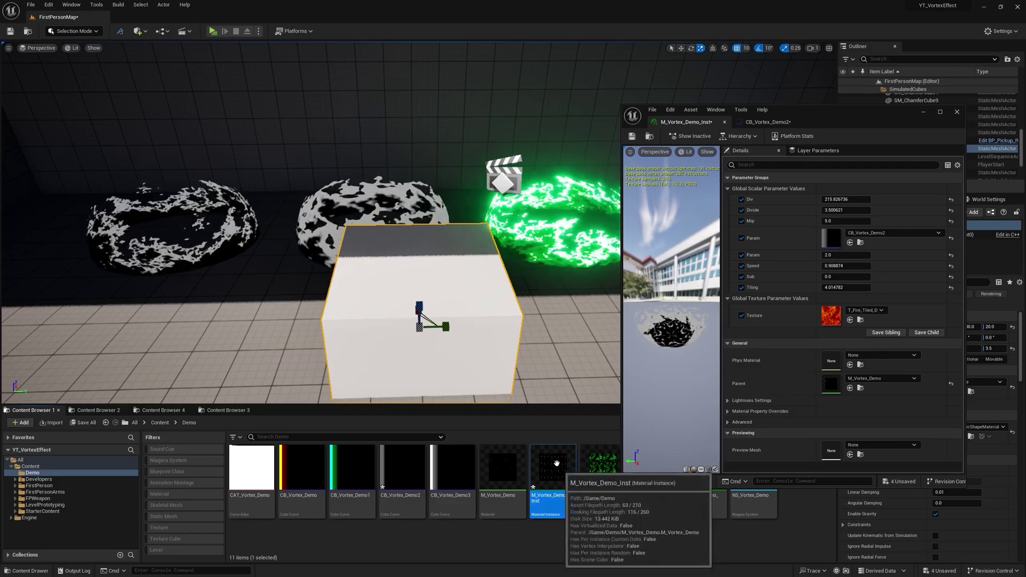
drag(555, 463, 447, 364)
key(a)
right_drag(447, 364, 420, 374)
key(d)
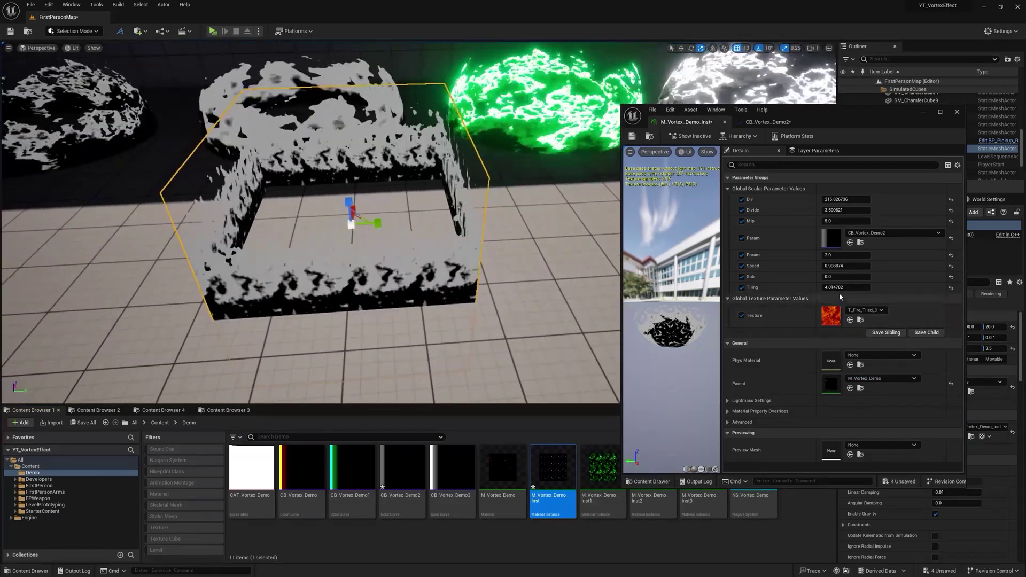
Step: Lower the material instance's Tiling, and in CB_Vortex_Demo2 restore Adjust Saturation to 1.0 and shift Adjust Hue away from purple
drag(842, 288, 823, 288)
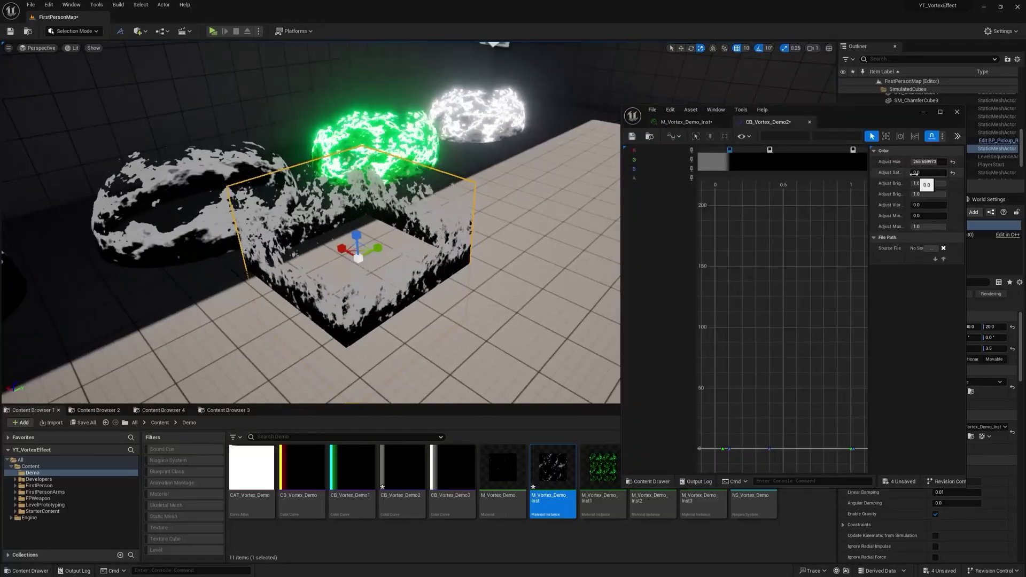
drag(915, 173, 953, 173)
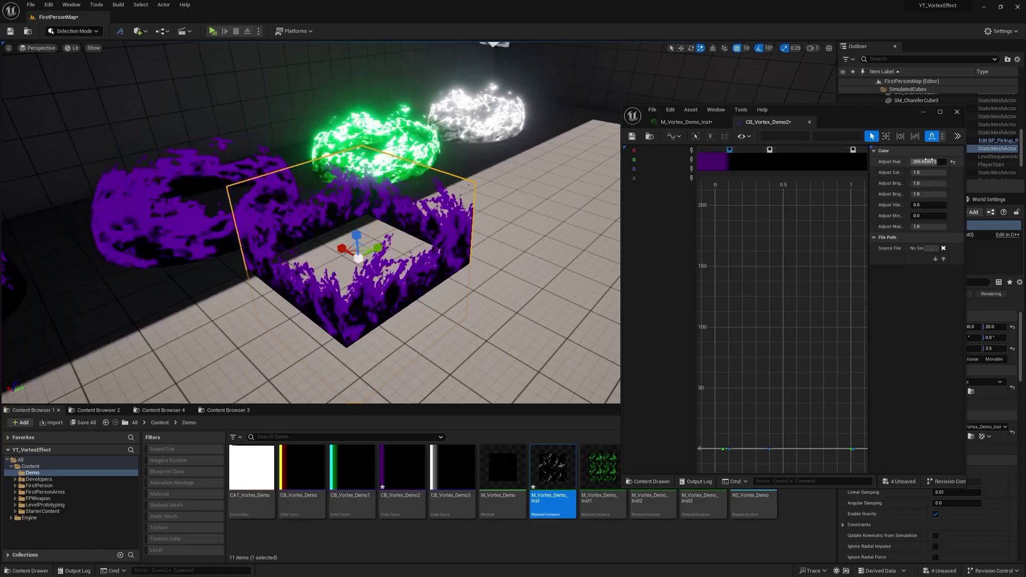
drag(929, 162, 913, 161)
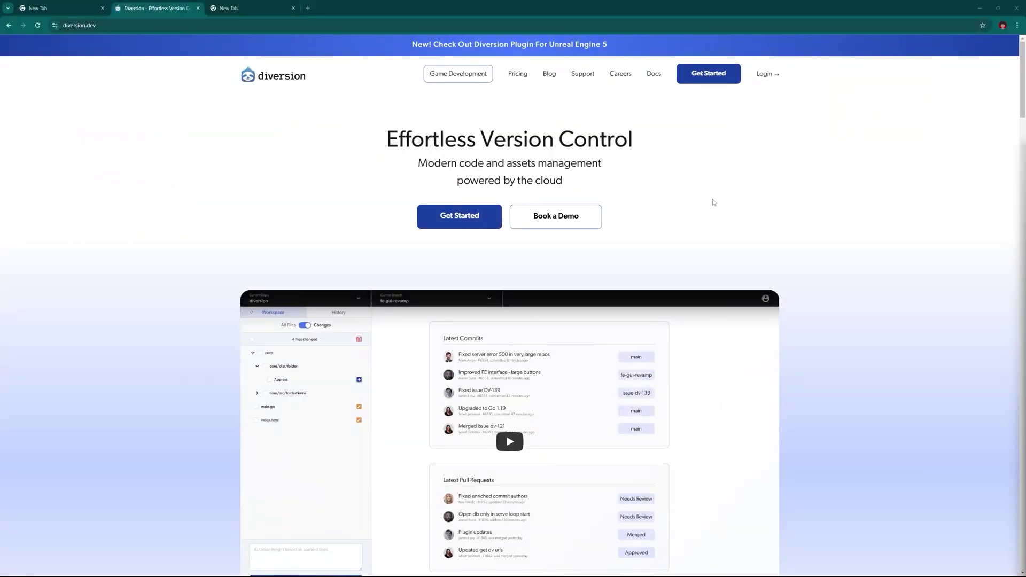
Step: Switch to the browser and sign up for Diversion on diversion.dev with a Google account
scroll(705, 176, down, 2)
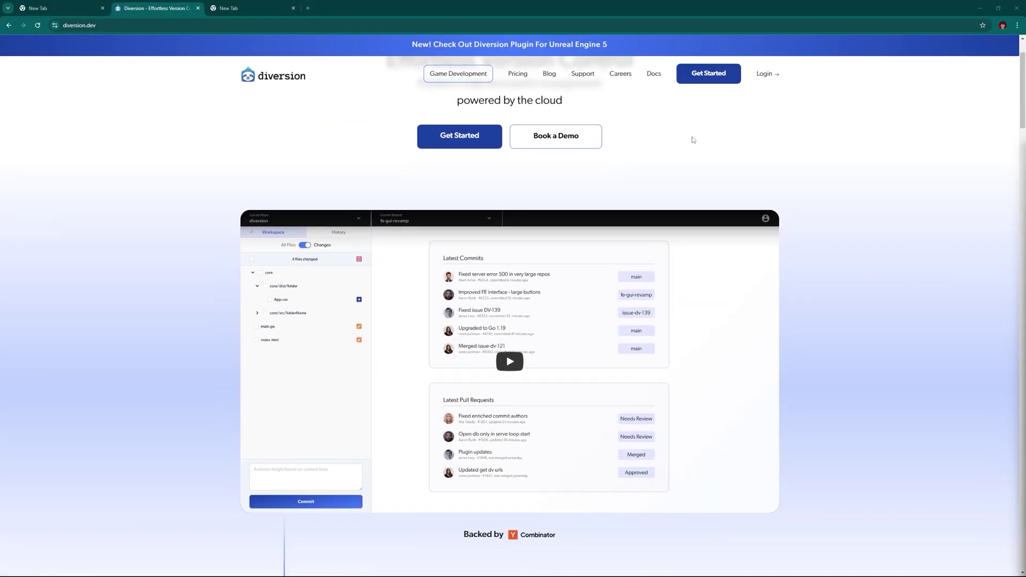
click(716, 82)
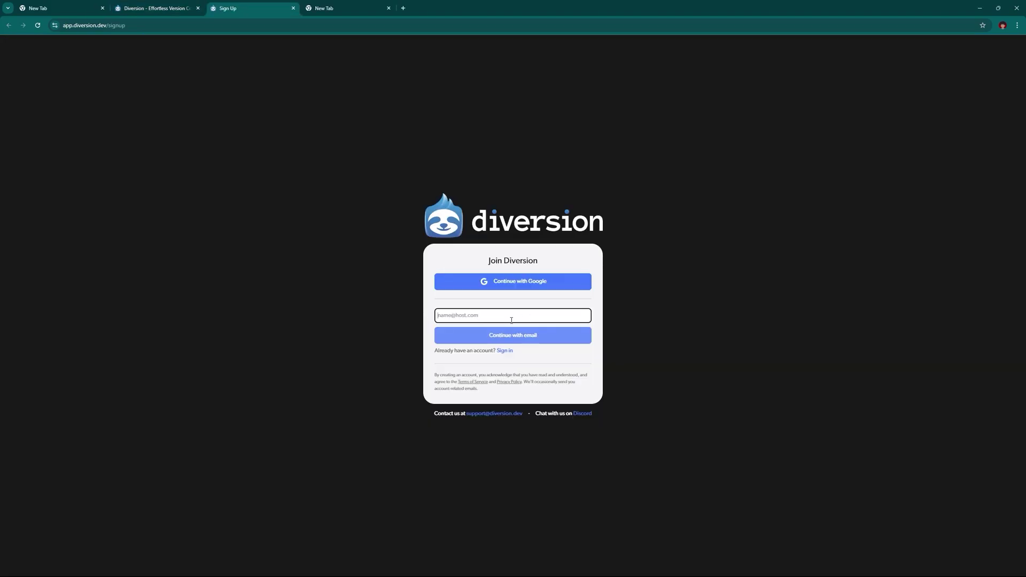
click(528, 287)
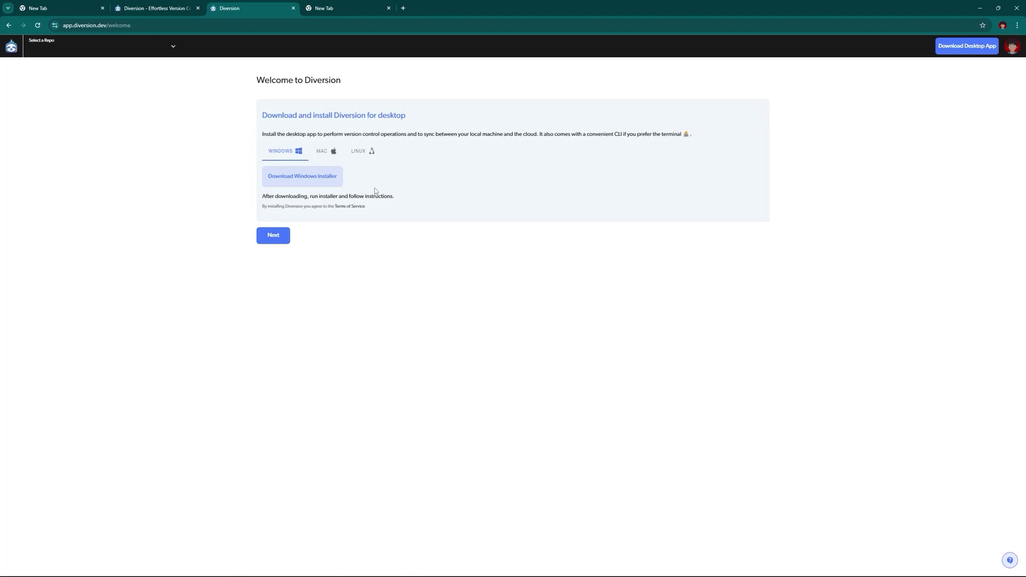
Step: Download the Diversion Windows installer and launch it, continuing over the existing installation
click(313, 183)
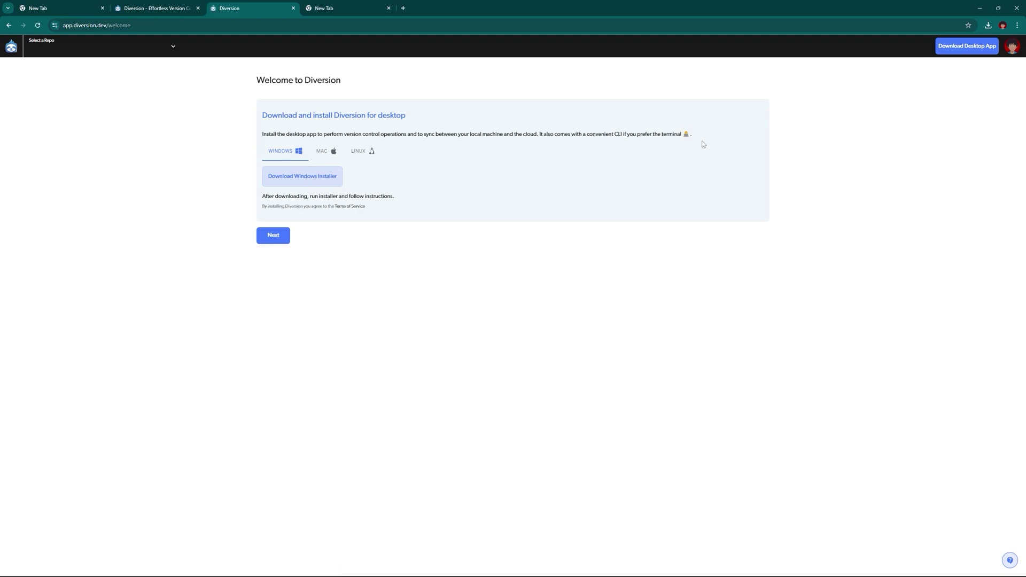
click(987, 25)
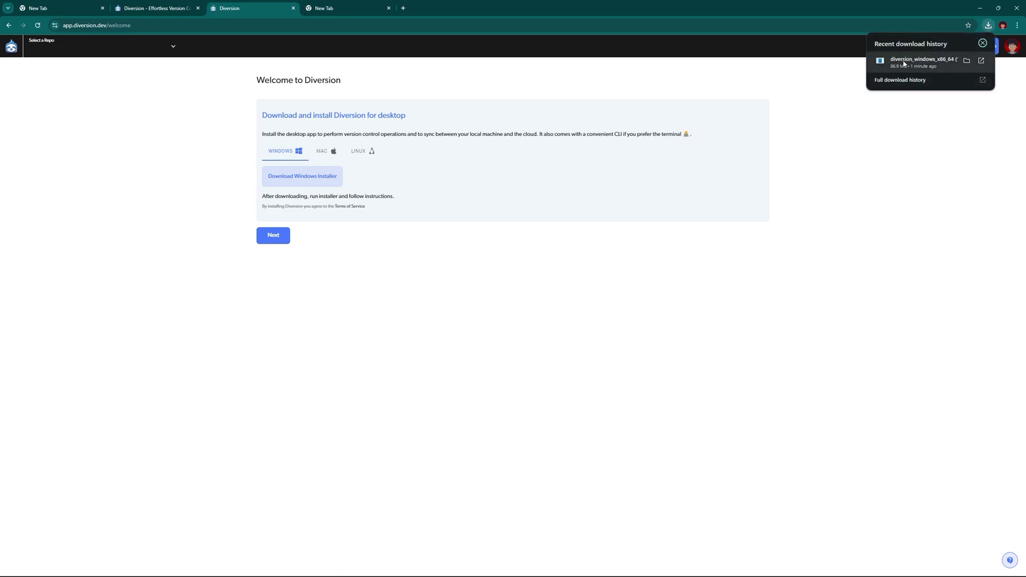
click(903, 62)
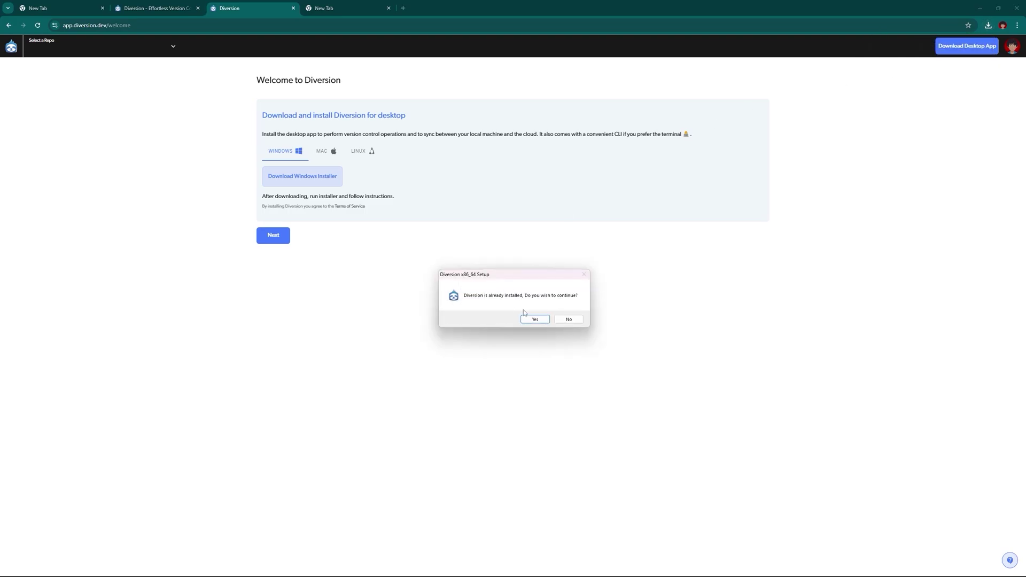
click(535, 319)
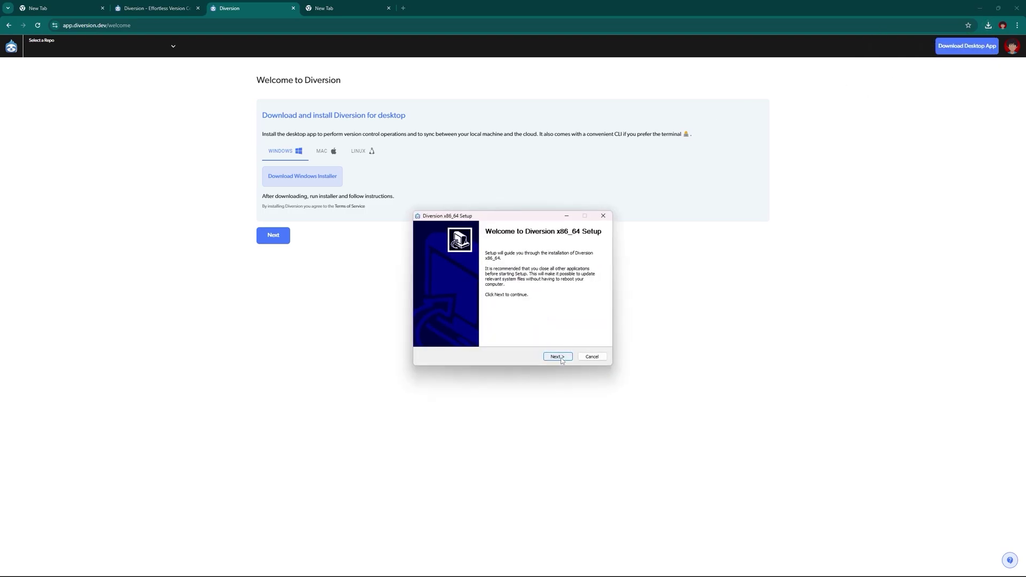
Step: Review the Diversion Terms of Service, accept them in the setup wizard, and continue the installation
click(558, 357)
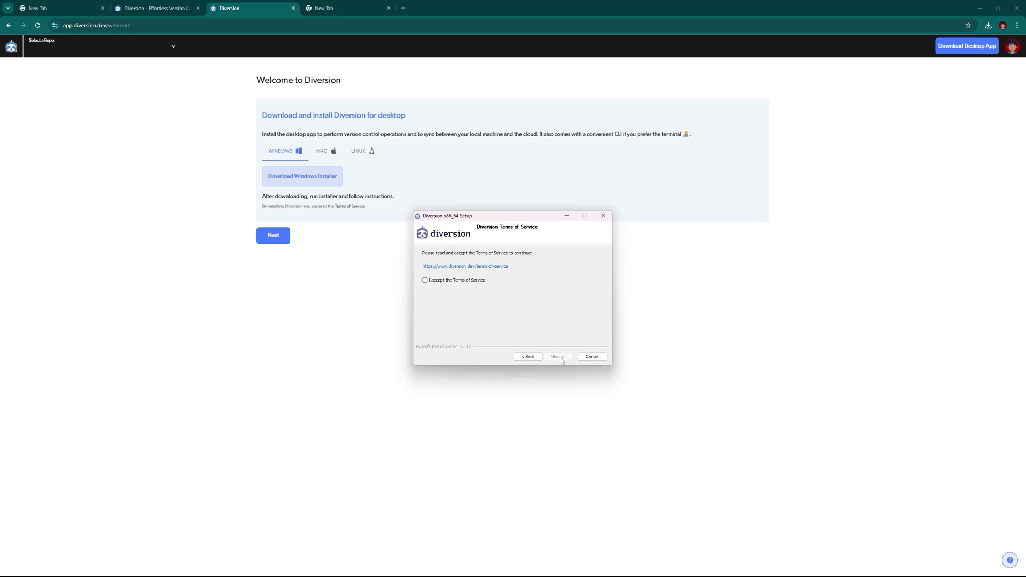
click(483, 266)
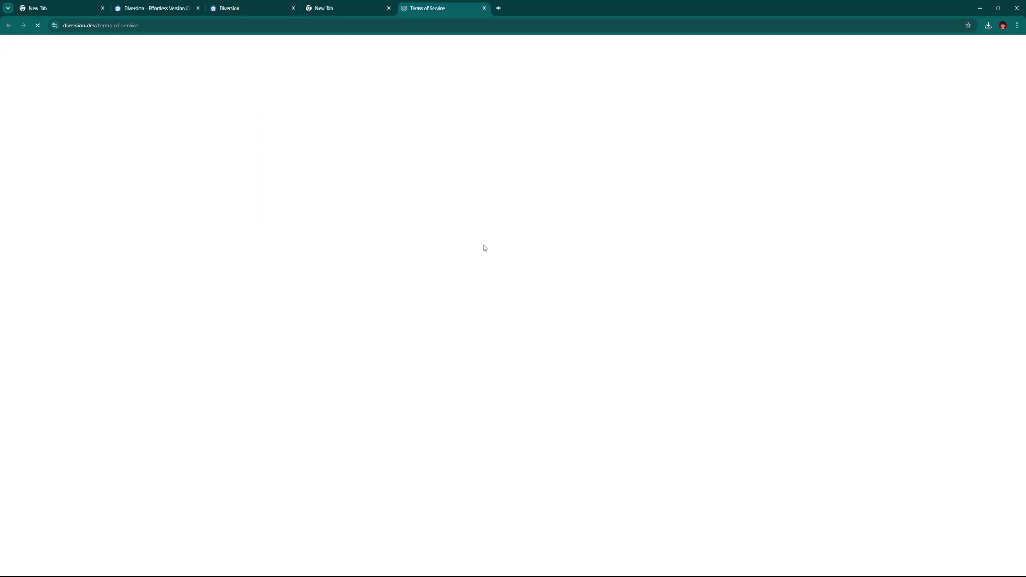
scroll(482, 156, down, 6)
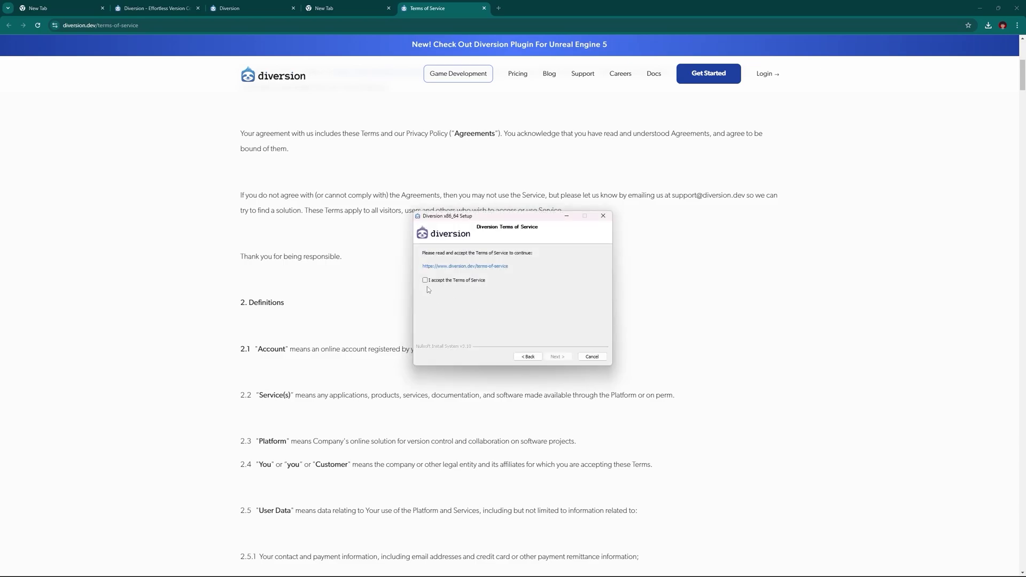
click(425, 281)
click(547, 358)
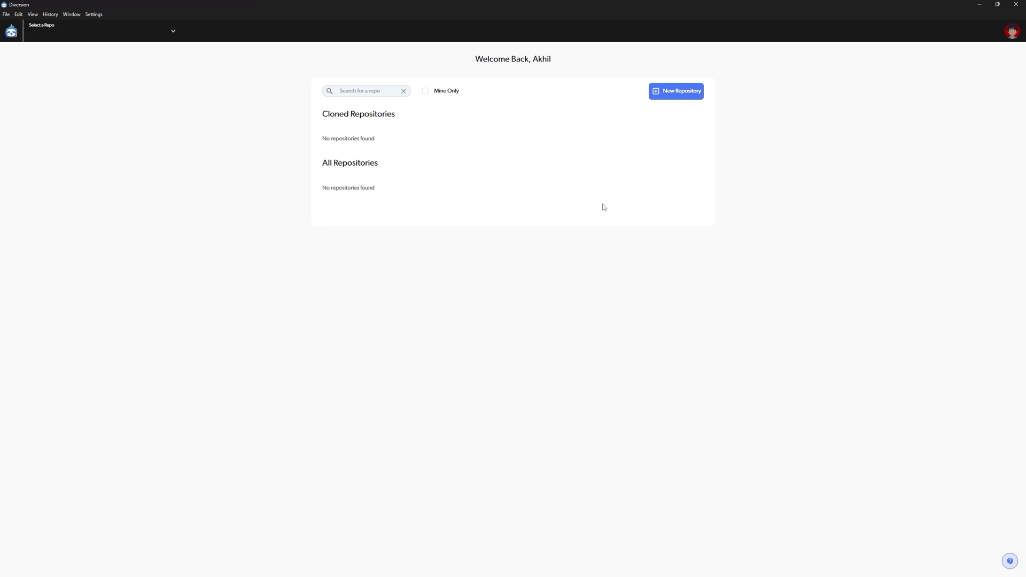
Step: Switch to the Unreal Project Browser and create a Third Person game project named FlamePillar in E:\Repo Folder
click(682, 92)
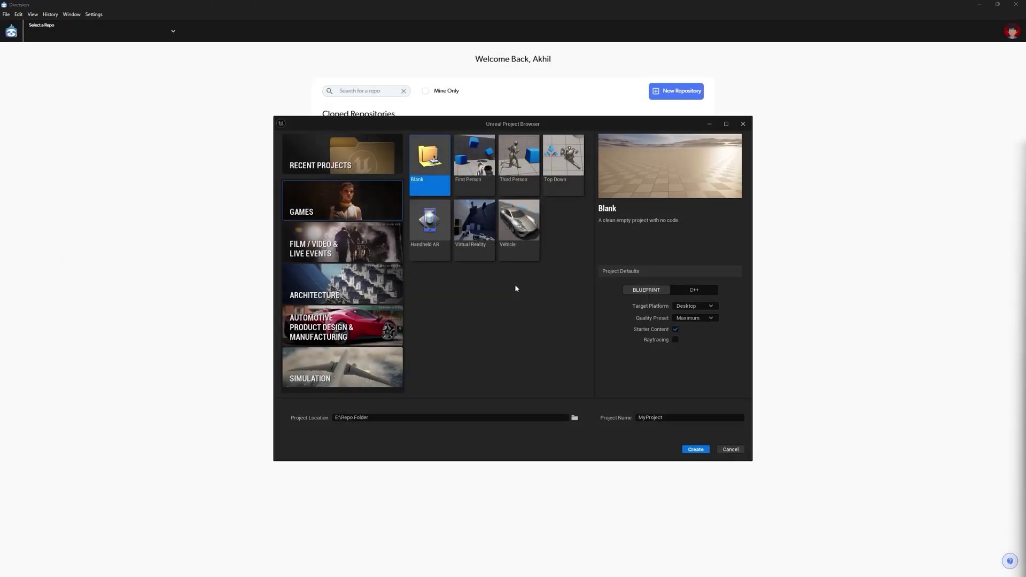
click(523, 163)
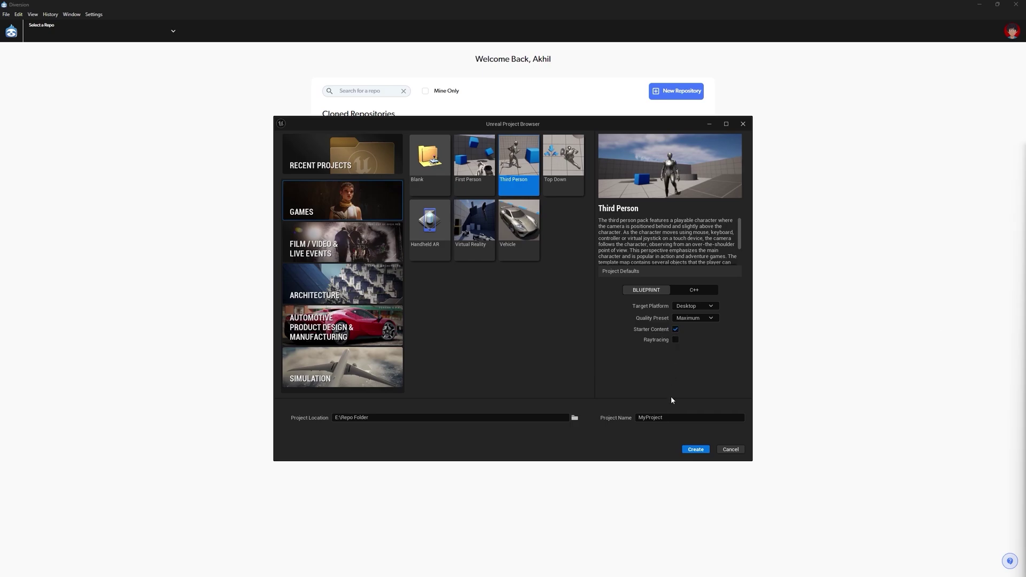
click(672, 418)
text(FlamePillar)
click(701, 450)
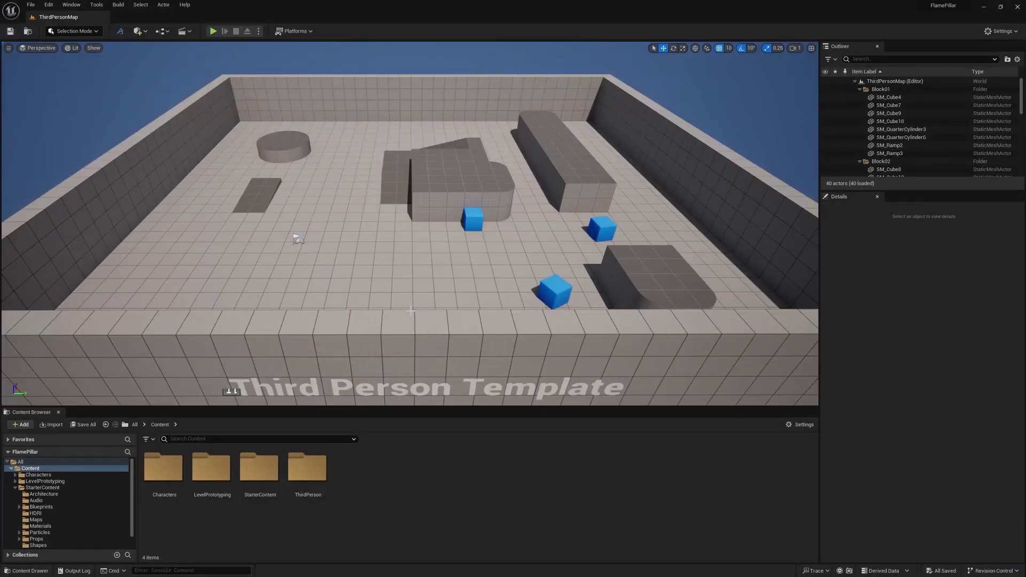
right_drag(410, 311, 408, 310)
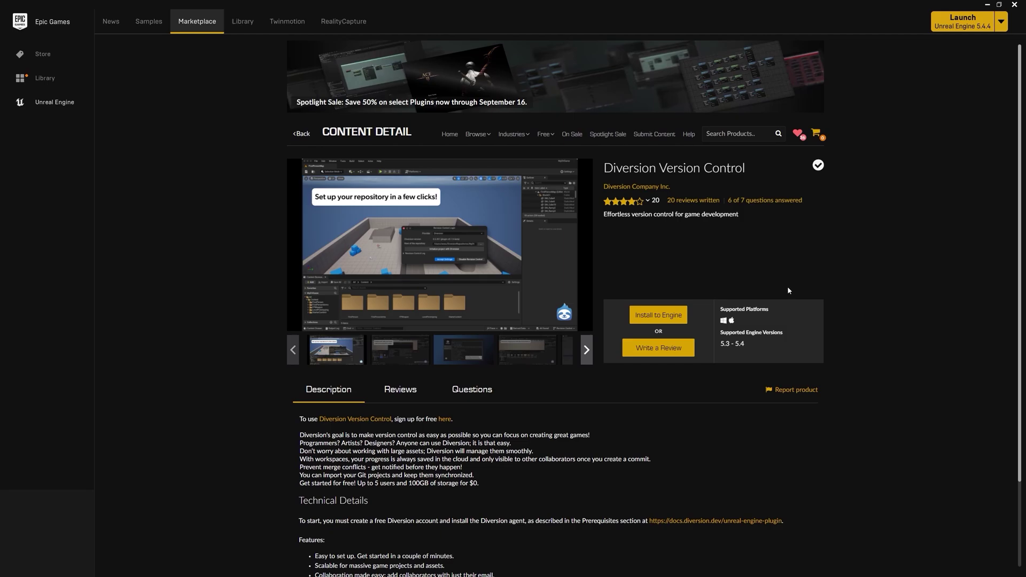
Step: In the Epic Games Launcher, install the Diversion Version Control plugin to engine 5.3 and check the installed plugins of version 5.3.2
drag(599, 173, 716, 165)
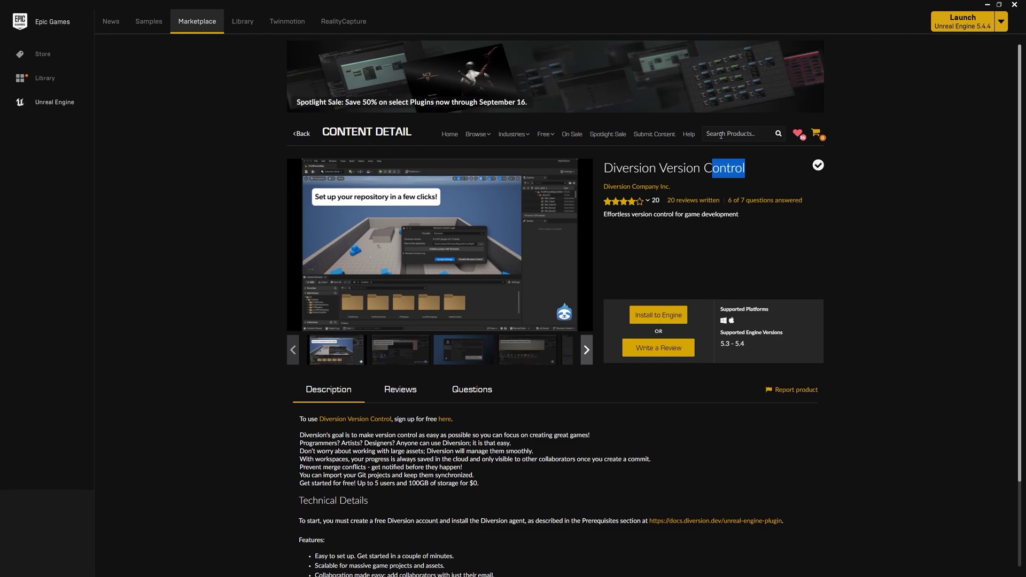
click(665, 321)
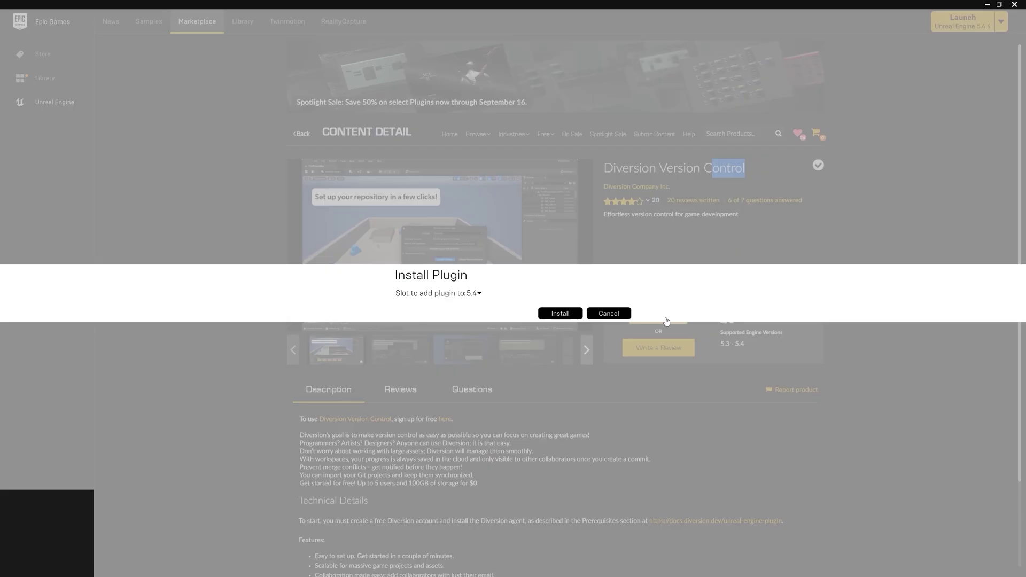
click(476, 293)
click(478, 310)
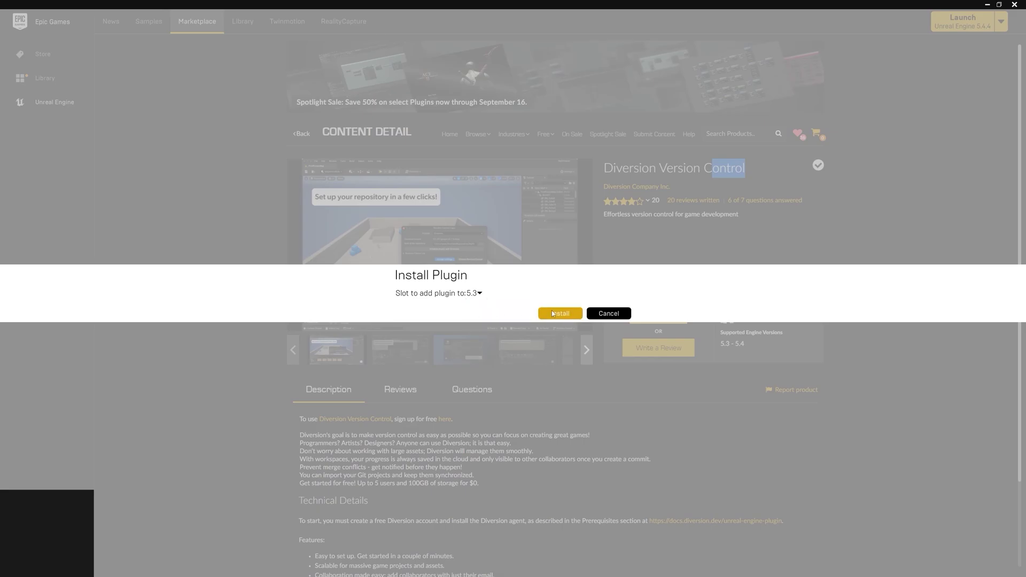
click(561, 314)
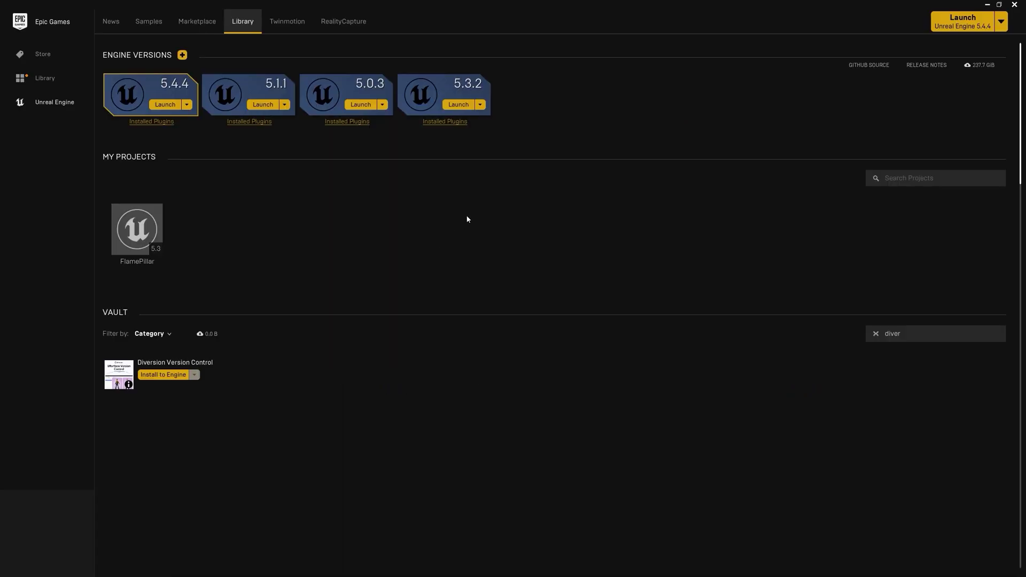
click(457, 121)
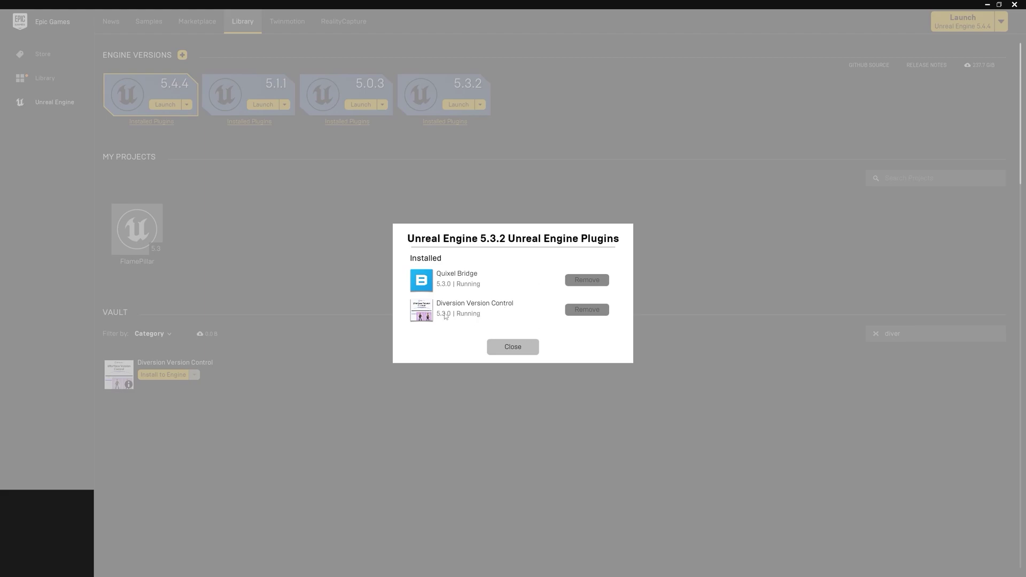
click(536, 345)
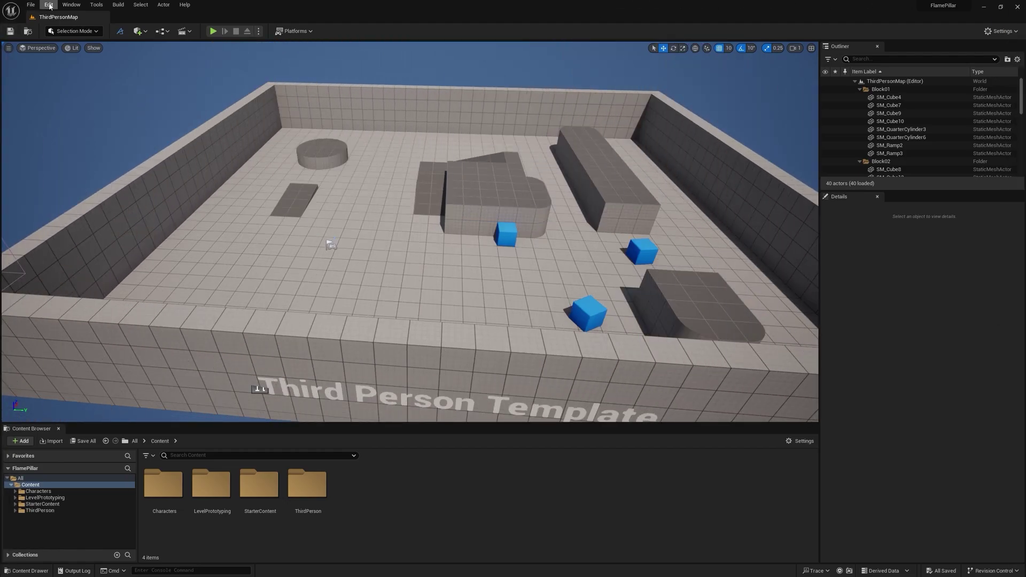
Step: Enable the Diversion Version Control plugin for the FlamePillar project and restart the editor
click(49, 5)
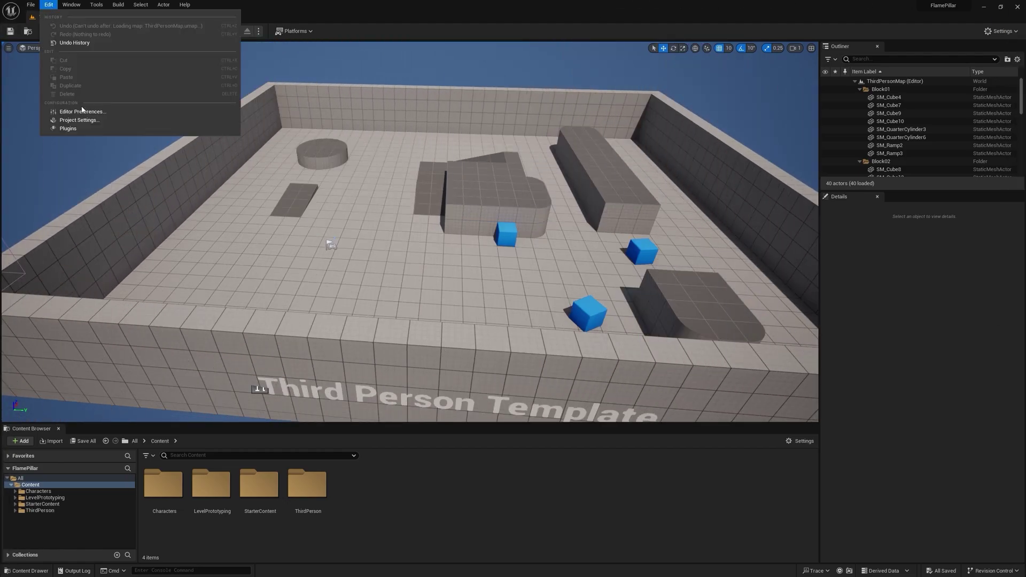
click(79, 128)
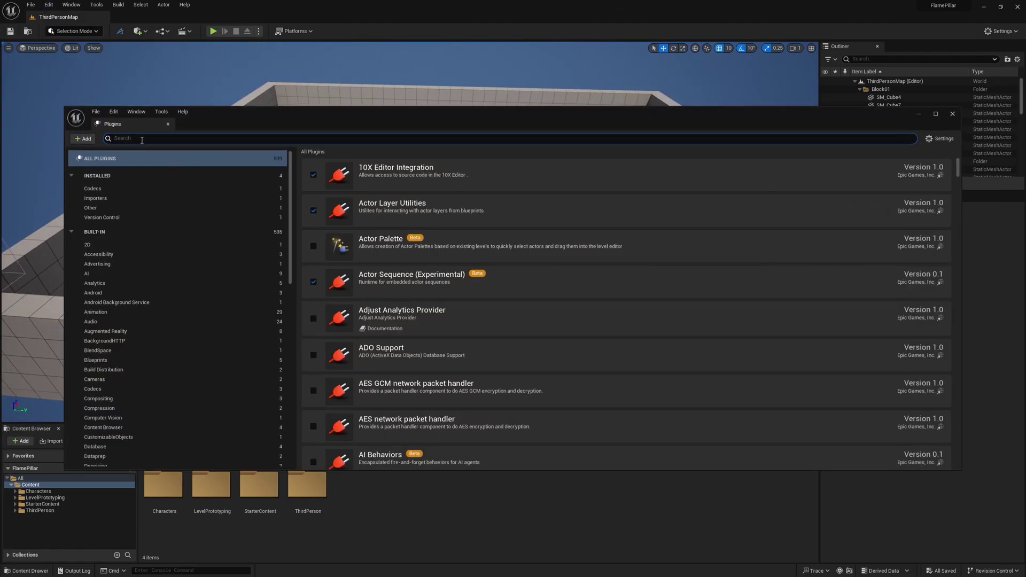
text(div)
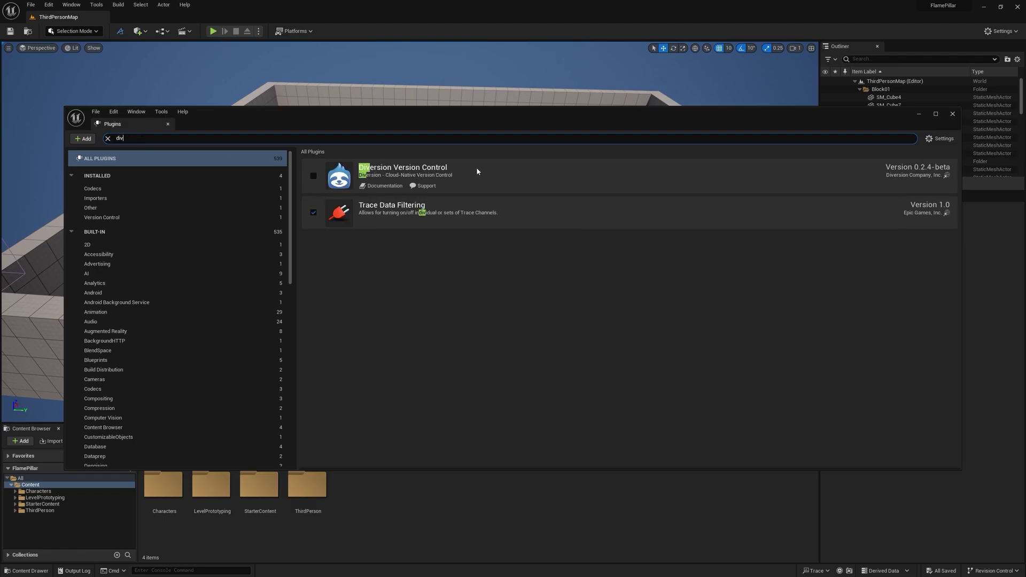
click(314, 176)
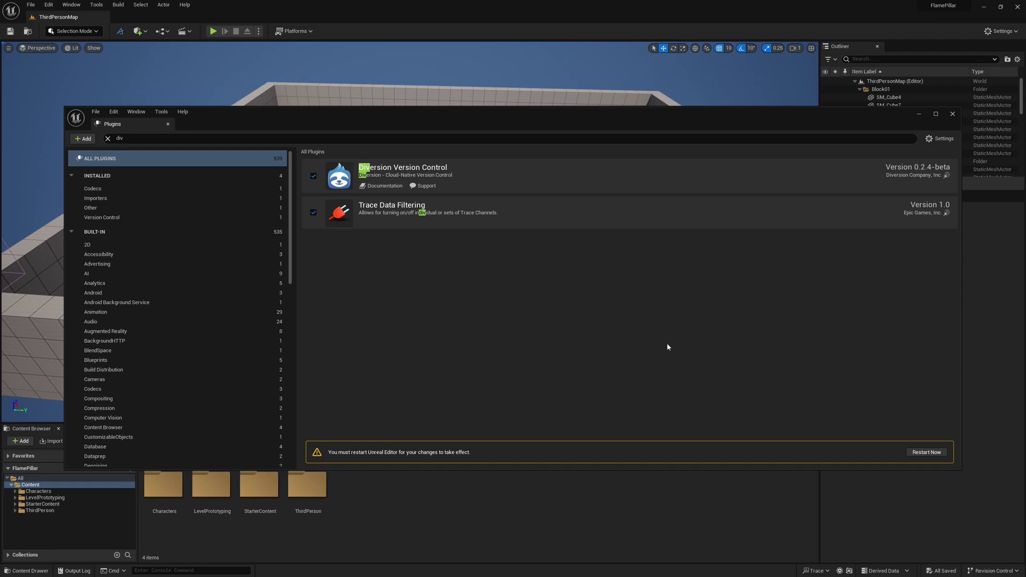
click(927, 452)
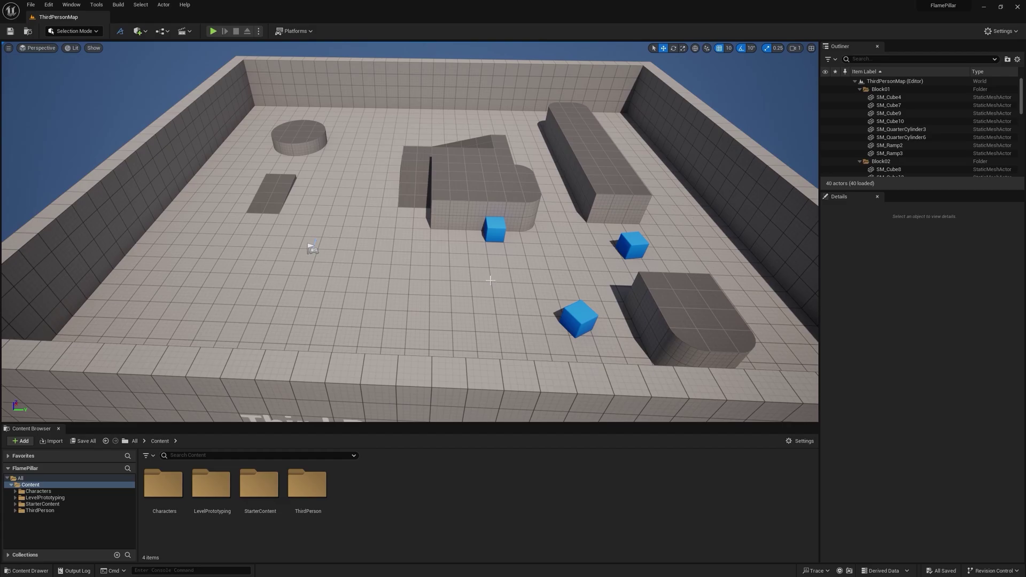
Step: Connect revision control with Diversion as the provider, initialize the project as a Diversion repository and accept the settings
click(994, 572)
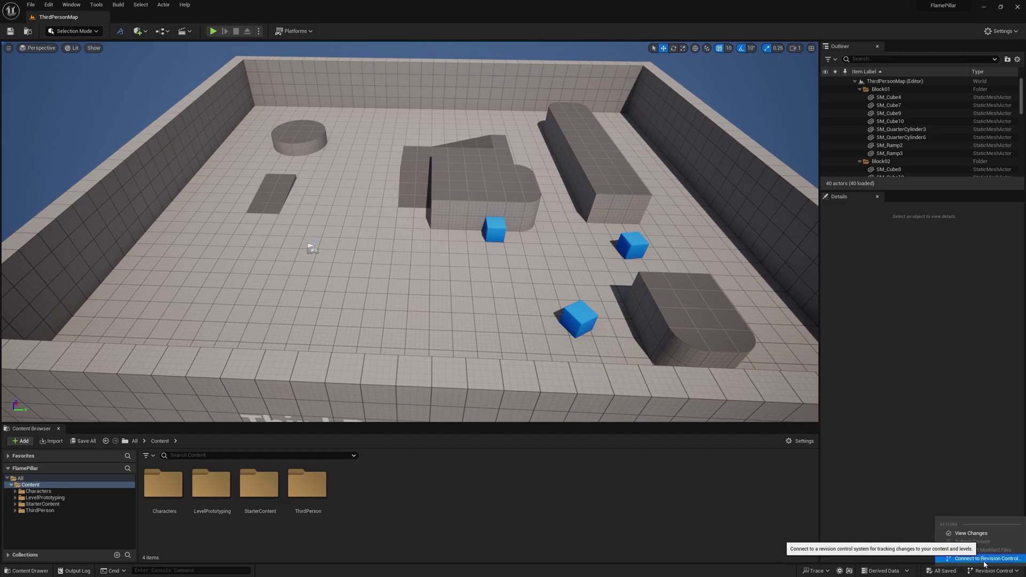
click(984, 561)
click(534, 272)
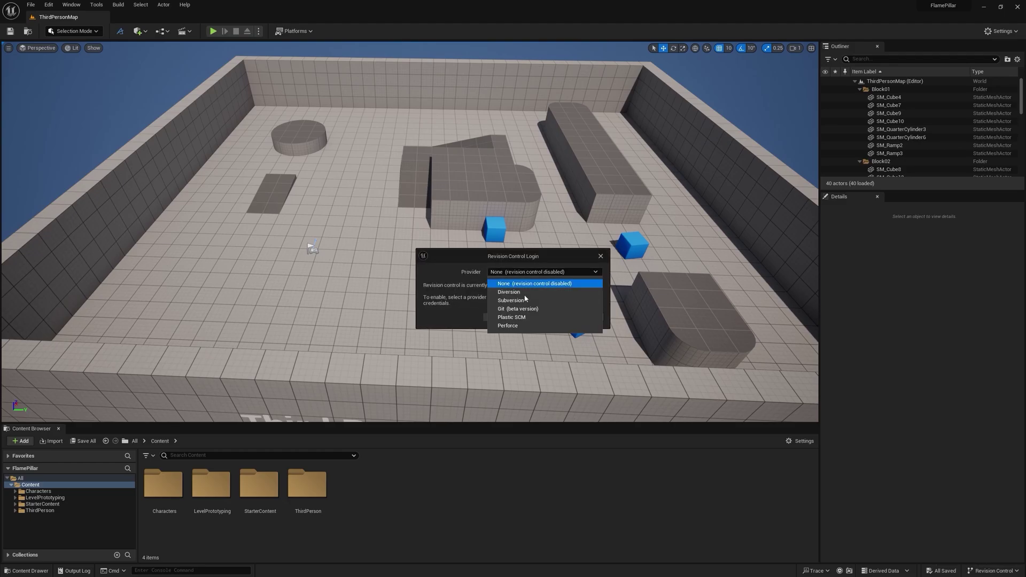
click(521, 294)
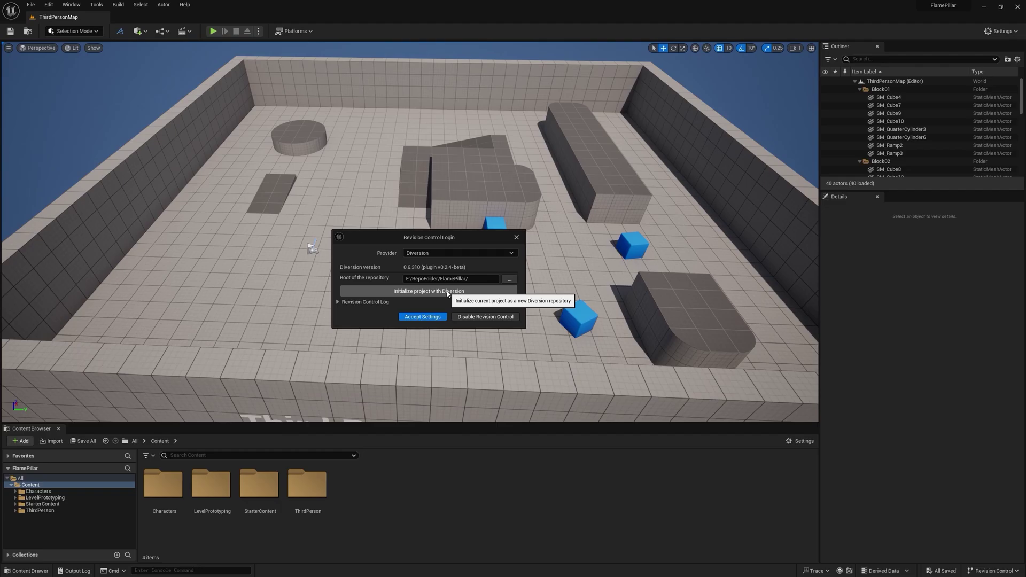
click(447, 292)
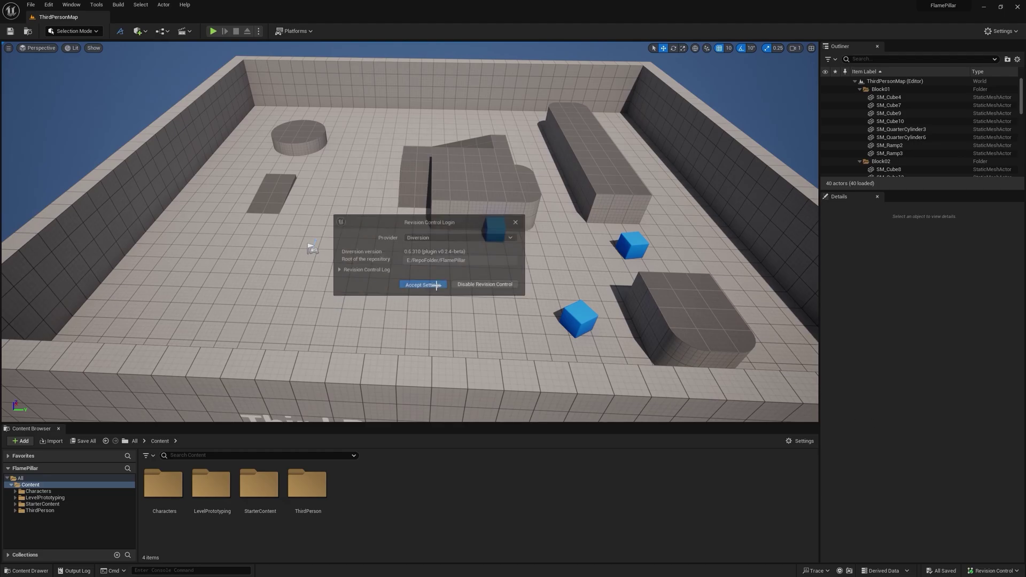
click(436, 286)
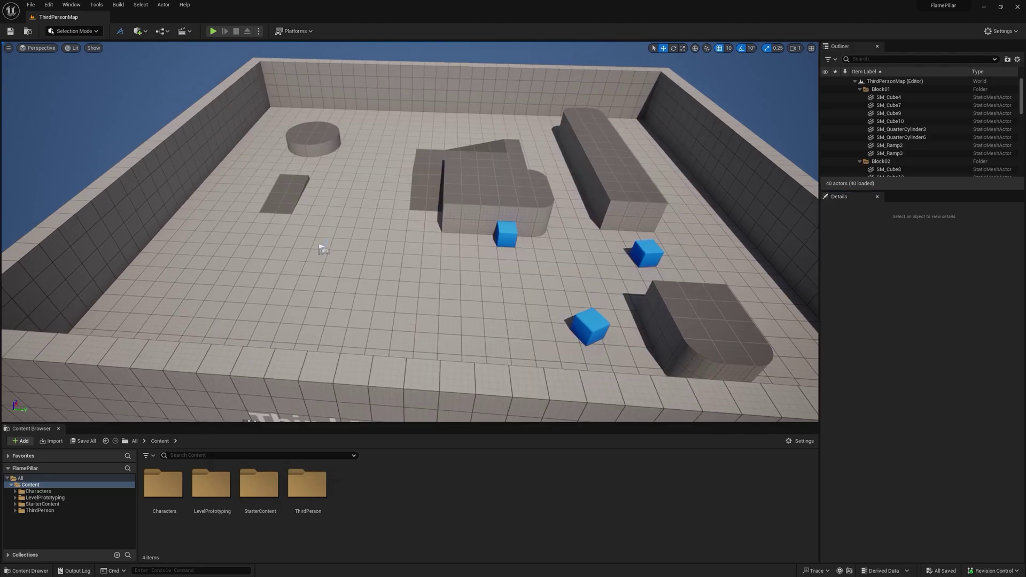
Step: Create a new folder named FxFolder in the project's Content directory
right_drag(374, 257, 386, 256)
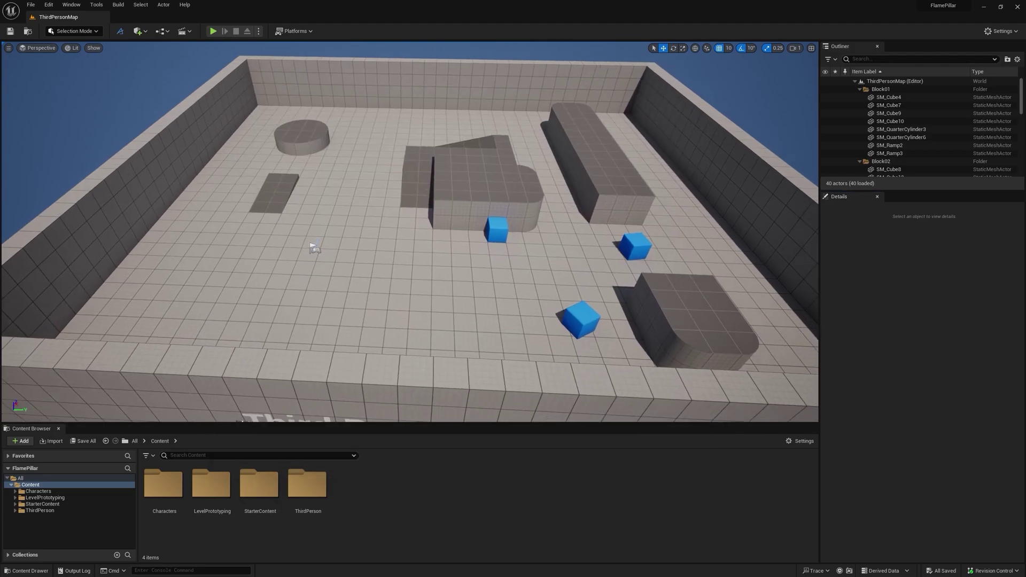
right_click(363, 487)
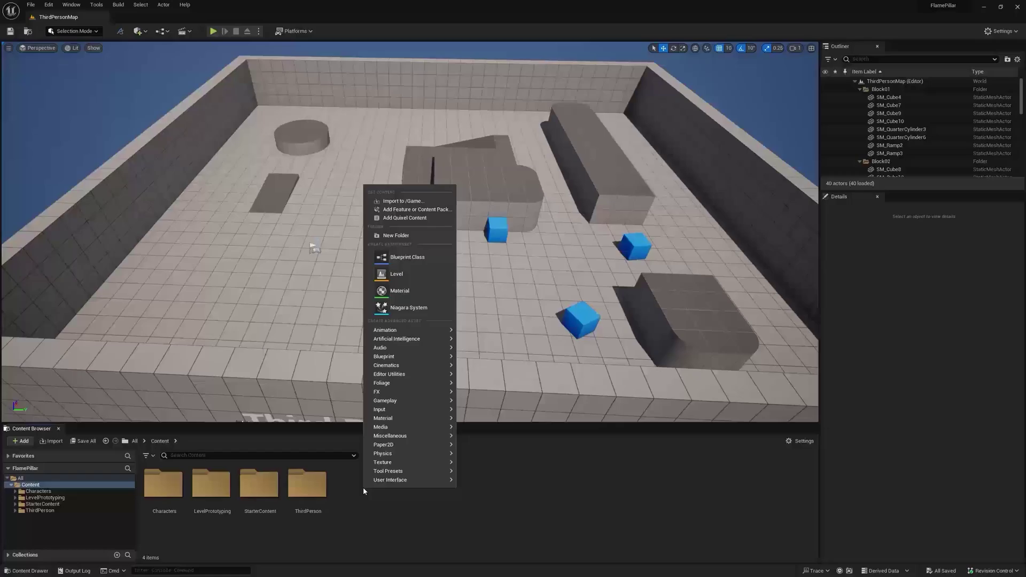
click(398, 235)
text(Fx)
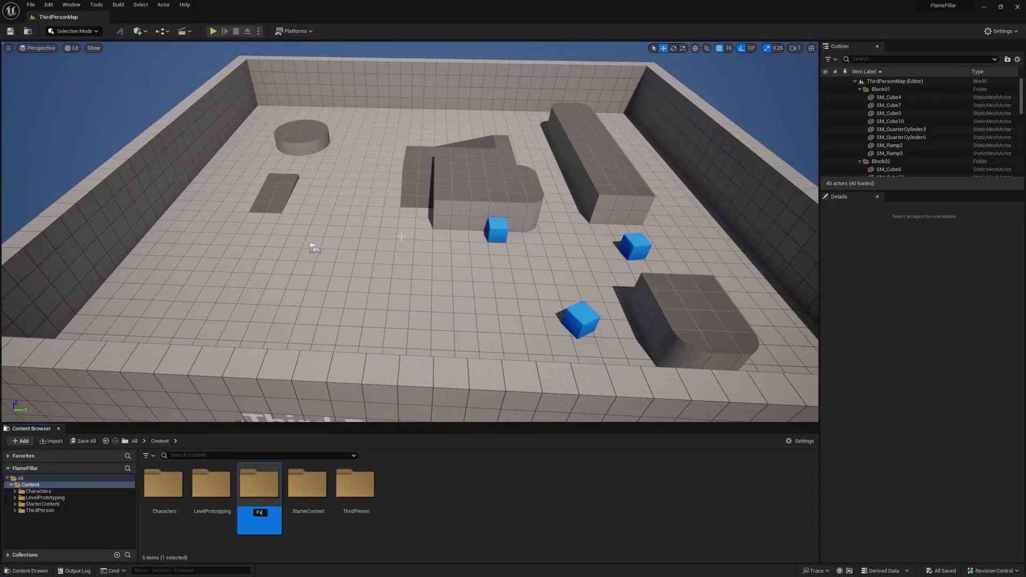
text(Folder)
key(Return)
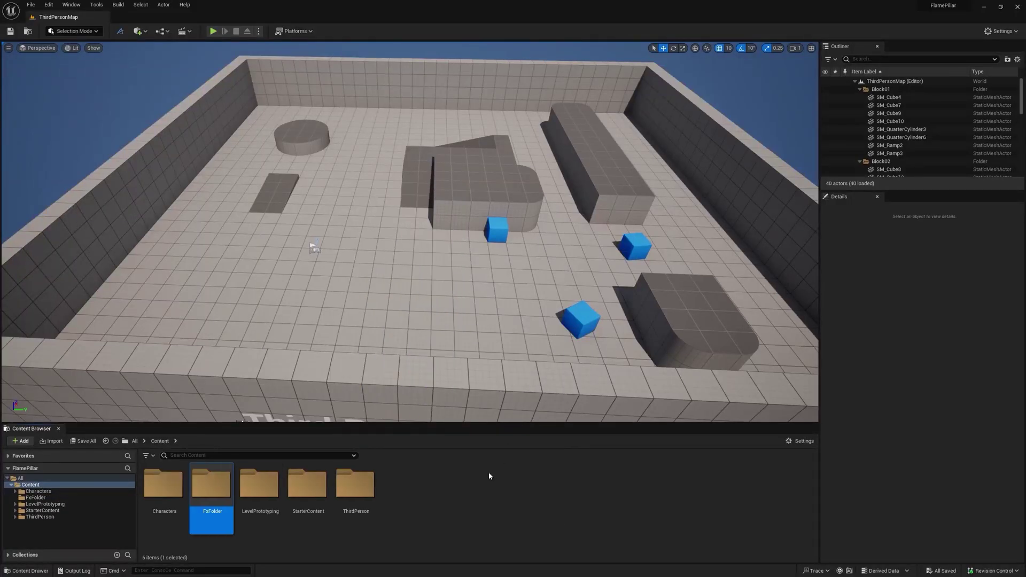
Step: Submit all project content with the changelist description "Initial" and check the FlamePillar workspace's latest commits in the Diversion desktop app
click(995, 568)
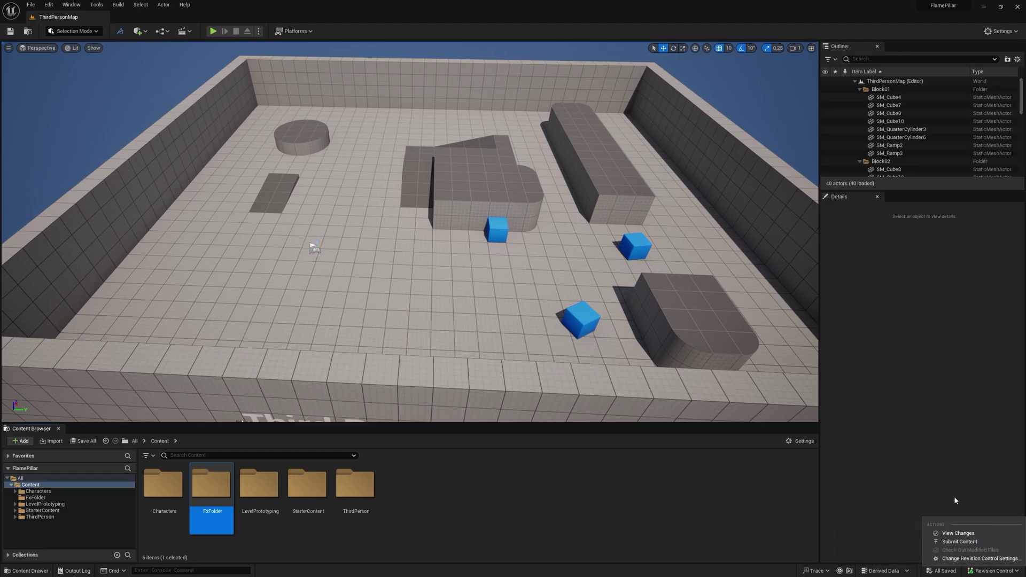
click(956, 541)
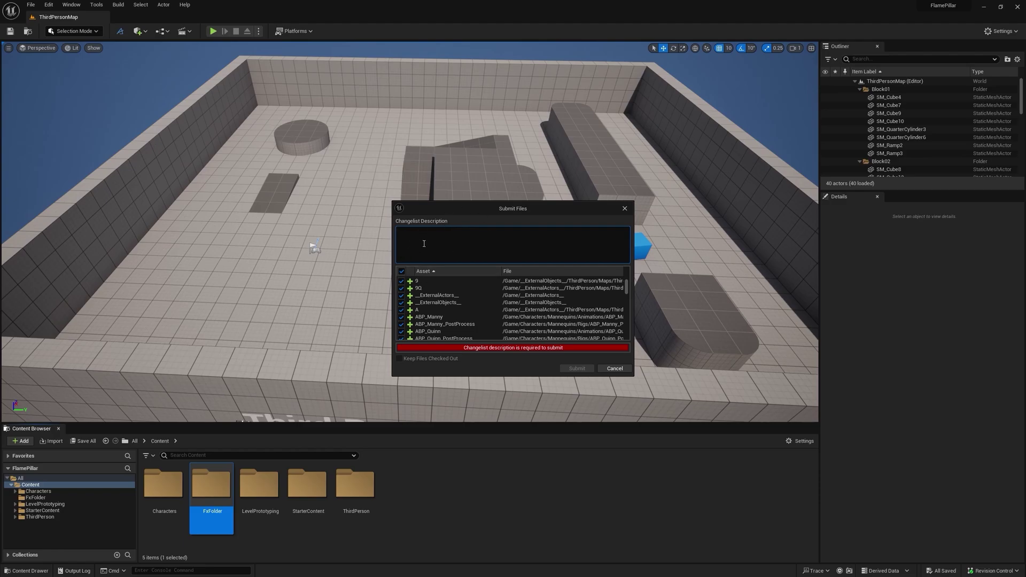
text(Initial)
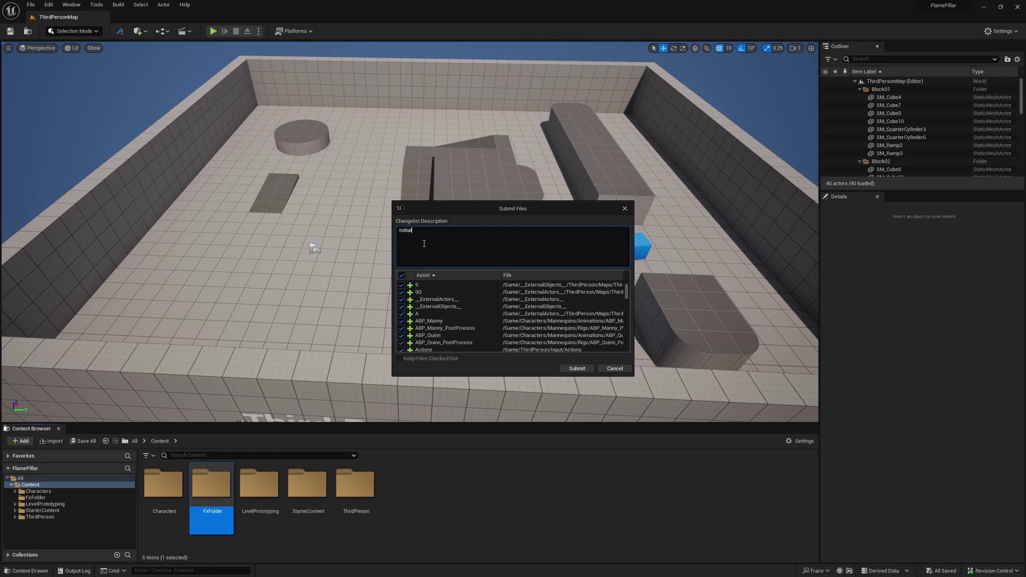
click(577, 368)
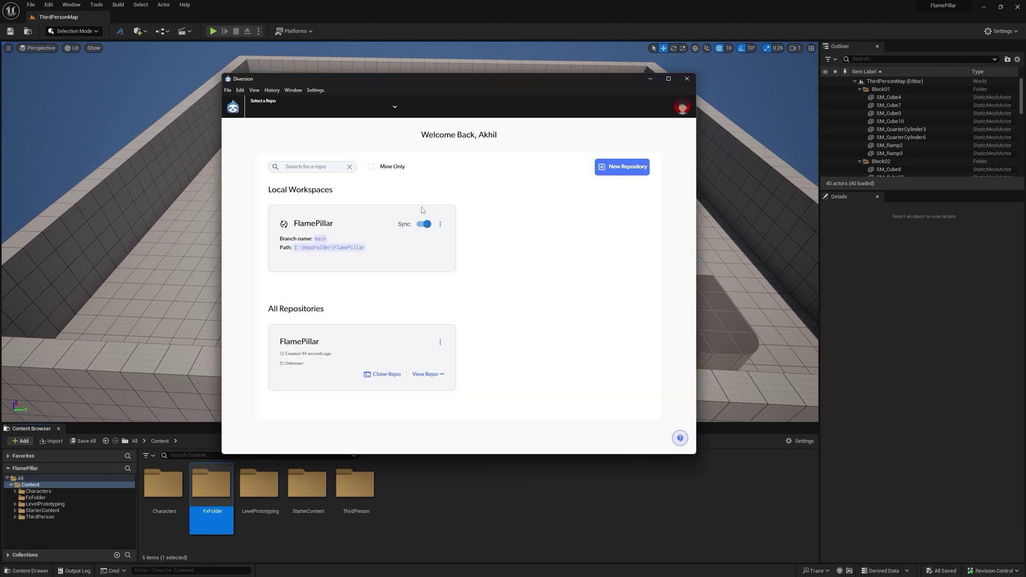
click(326, 229)
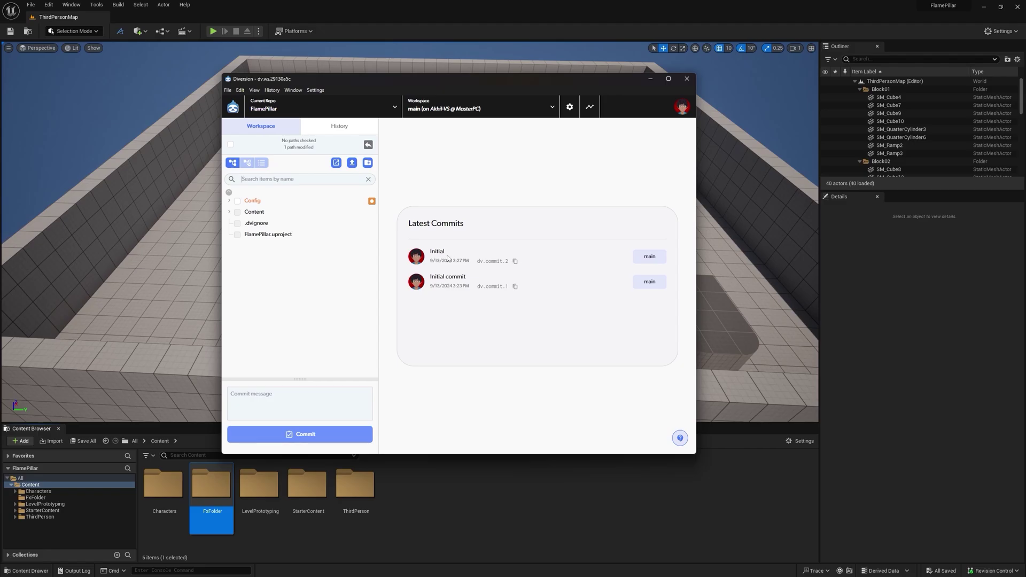
click(687, 80)
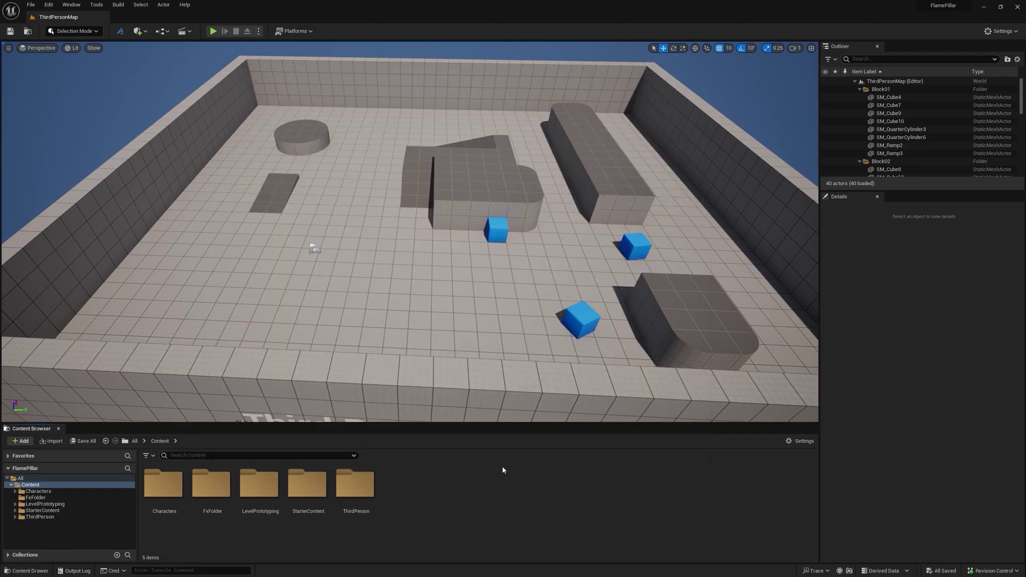
Step: Open BP_ThirdPersonCharacter from the ThirdPerson Blueprints folder and increase the CameraBoom's Target Arm Length to about 800
double_click(355, 484)
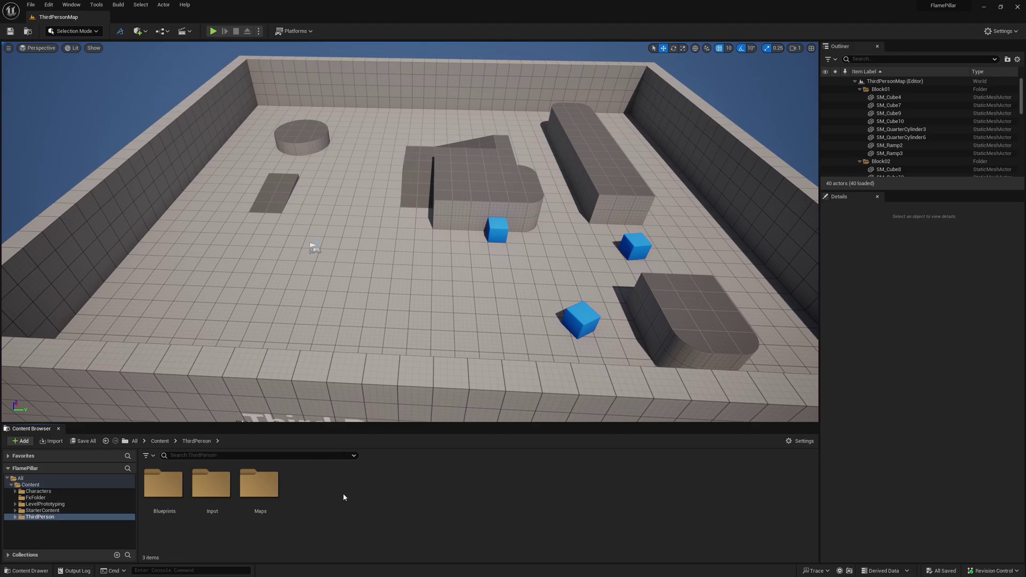
double_click(176, 487)
double_click(164, 484)
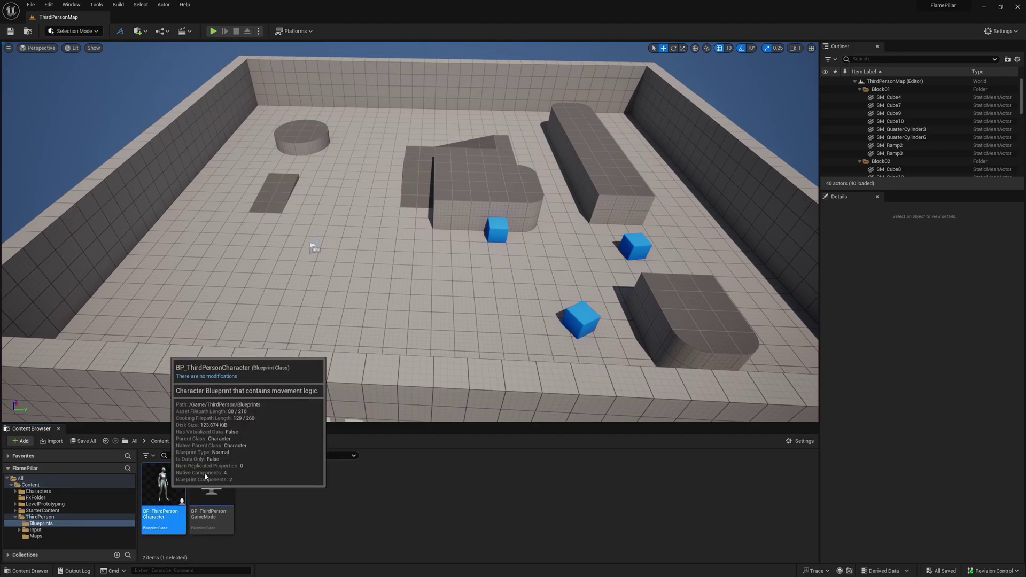
click(174, 47)
scroll(511, 255, down, 3)
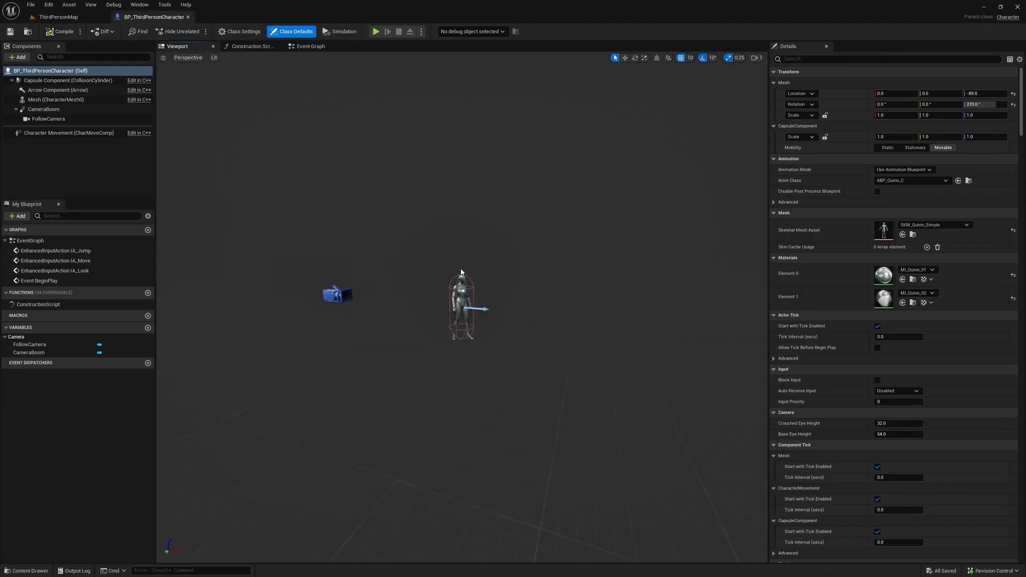
click(48, 109)
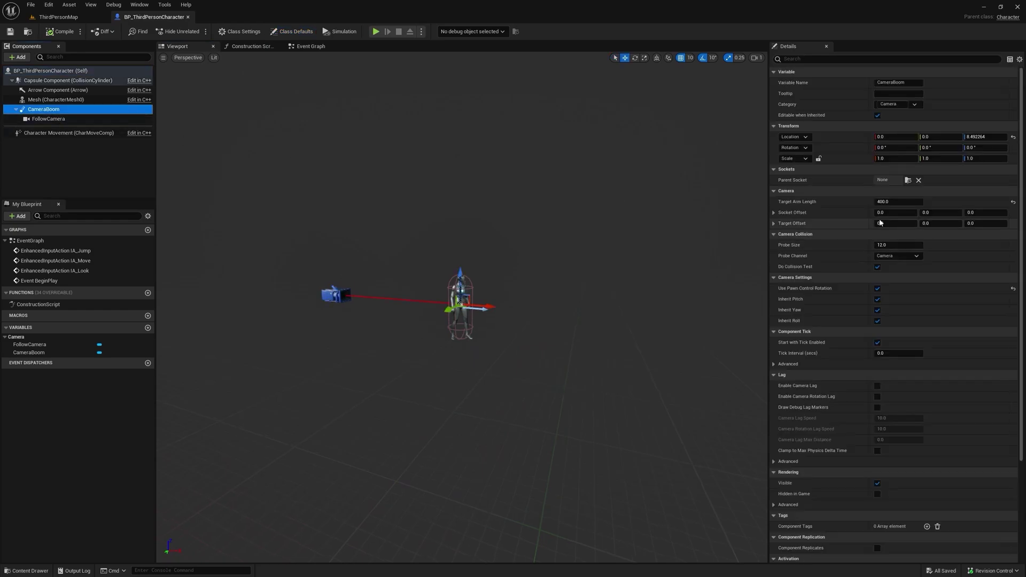
drag(887, 202, 929, 202)
Step: In the character's Event Graph, add a Print String node connected after Add Mapping Context, and save the Blueprint
click(299, 51)
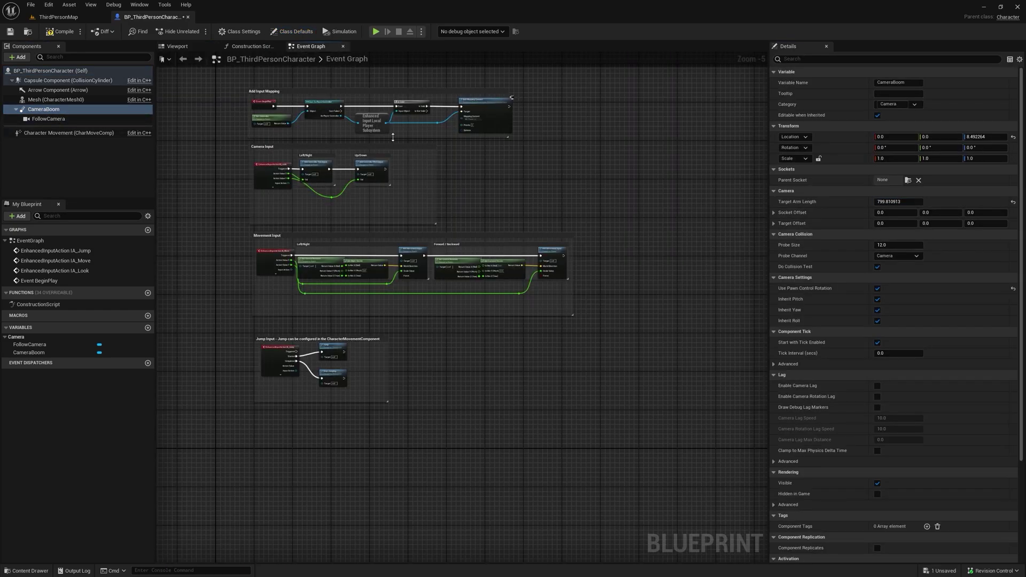
scroll(526, 129, up, 5)
drag(479, 150, 580, 137)
text(print)
key(Return)
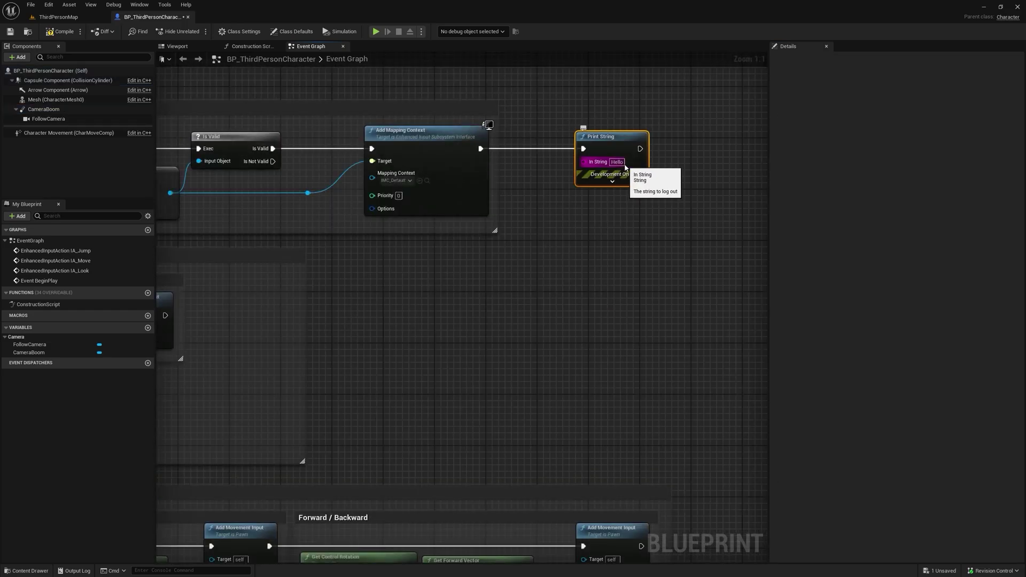
click(11, 36)
Step: Return to ThirdPersonMap, start a content submission and open the diff of BP_ThirdPersonCharacter against its previous revision
click(70, 22)
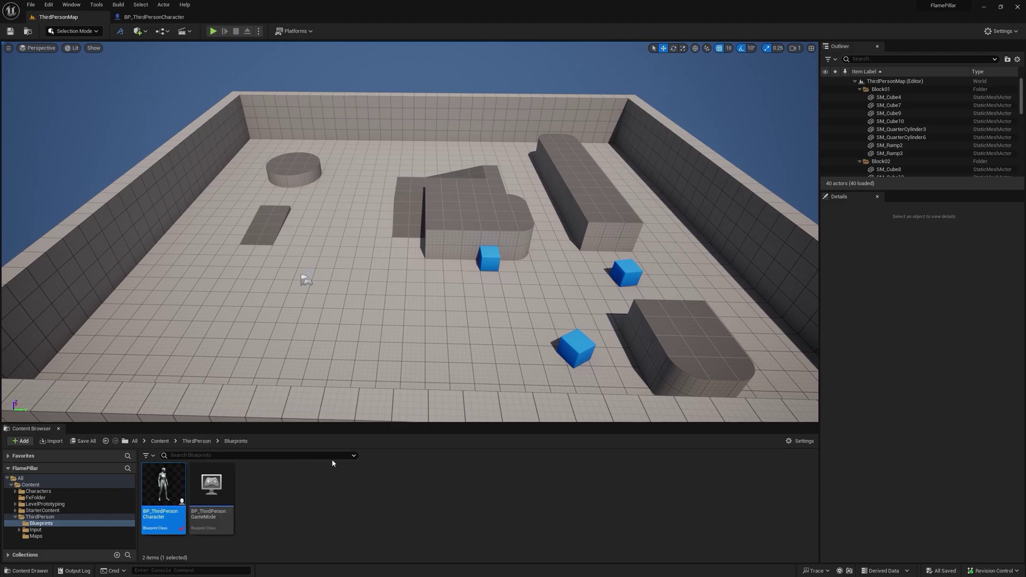
click(993, 570)
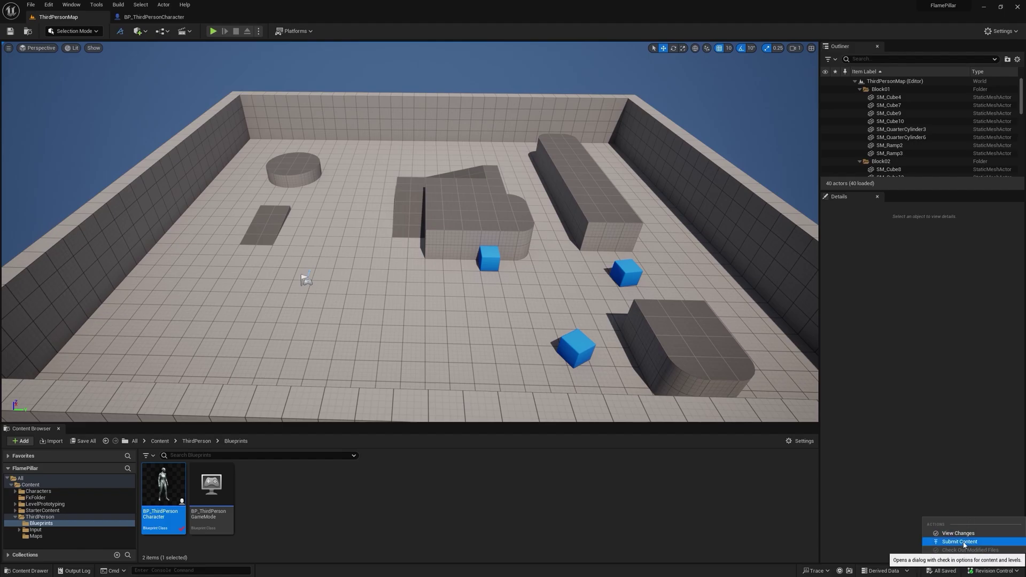
click(959, 541)
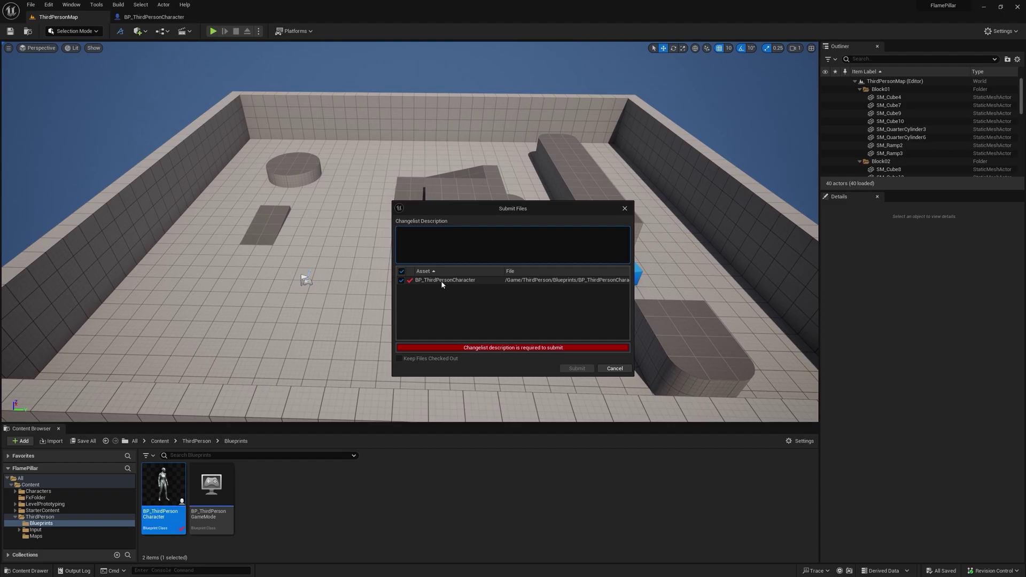
double_click(441, 280)
drag(549, 141, 508, 161)
click(694, 157)
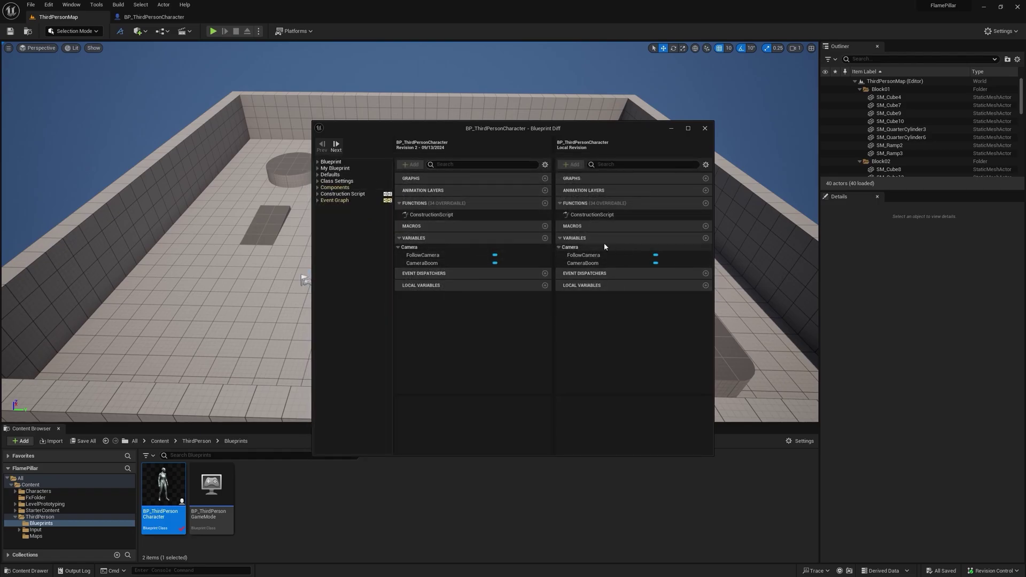
Step: Examine the CameraBoom component change and the added Print String node in the BP_ThirdPersonCharacter Blueprint diff
click(317, 187)
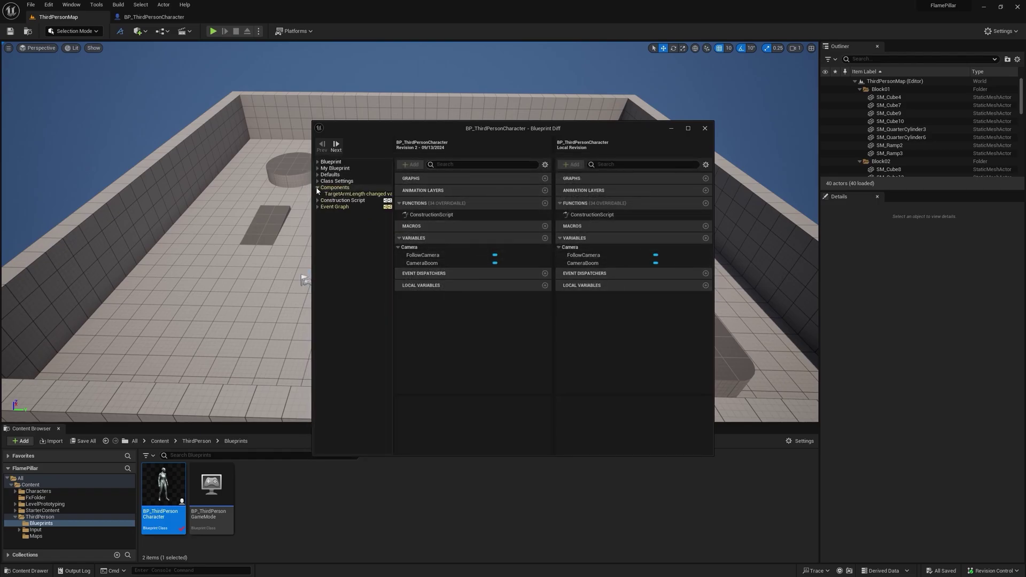
click(354, 195)
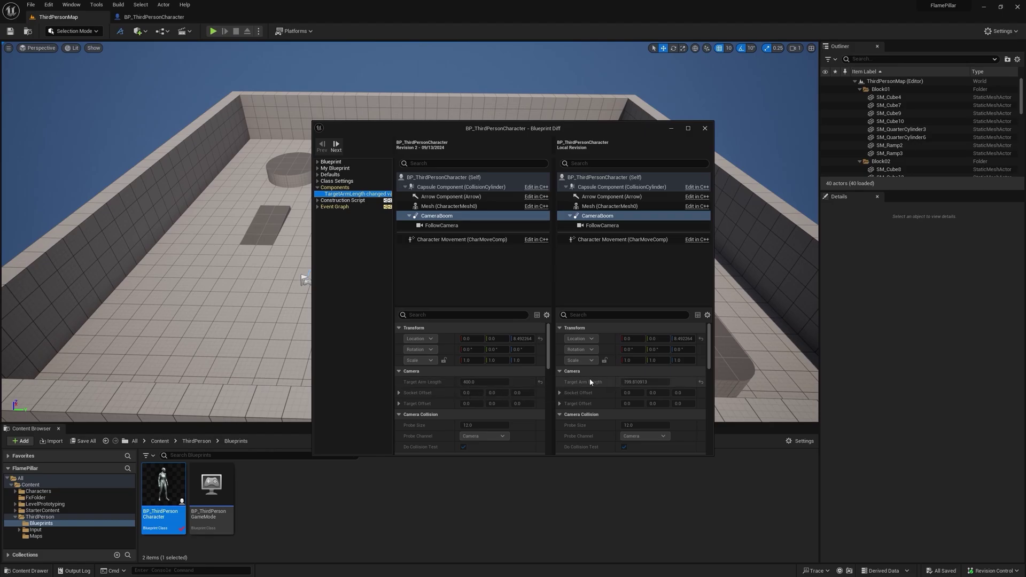
click(336, 147)
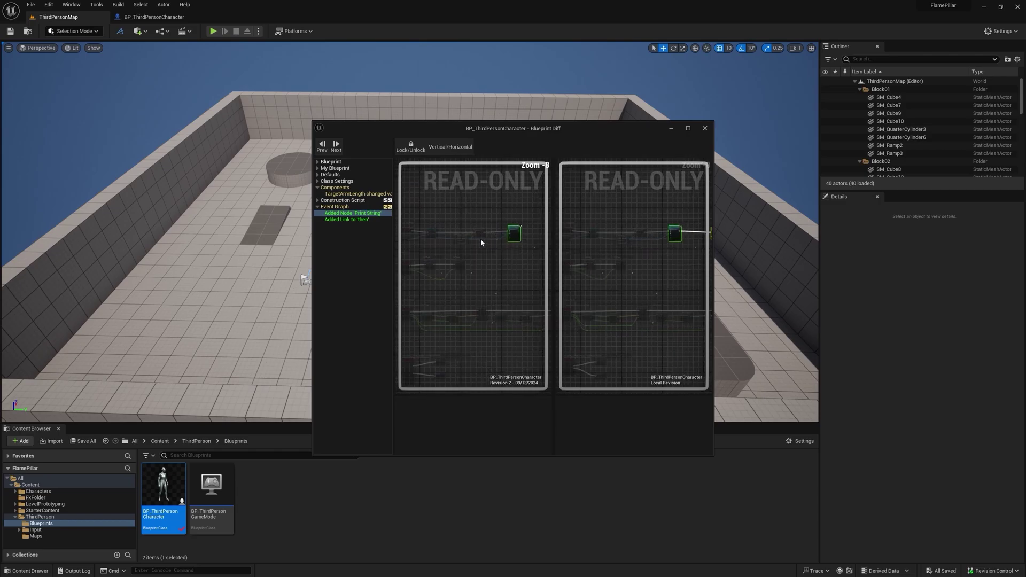
mouse_move(486, 259)
right_down()
mouse_move(510, 260)
mouse_move(484, 266)
right_up()
scroll(521, 262, up, 4)
scroll(521, 263, down, 3)
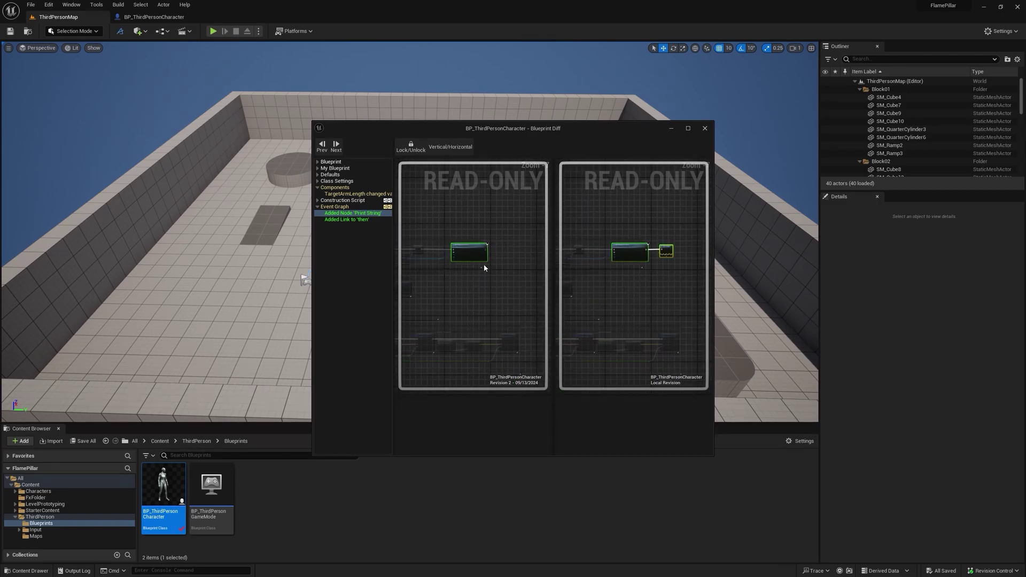
scroll(678, 256, up, 3)
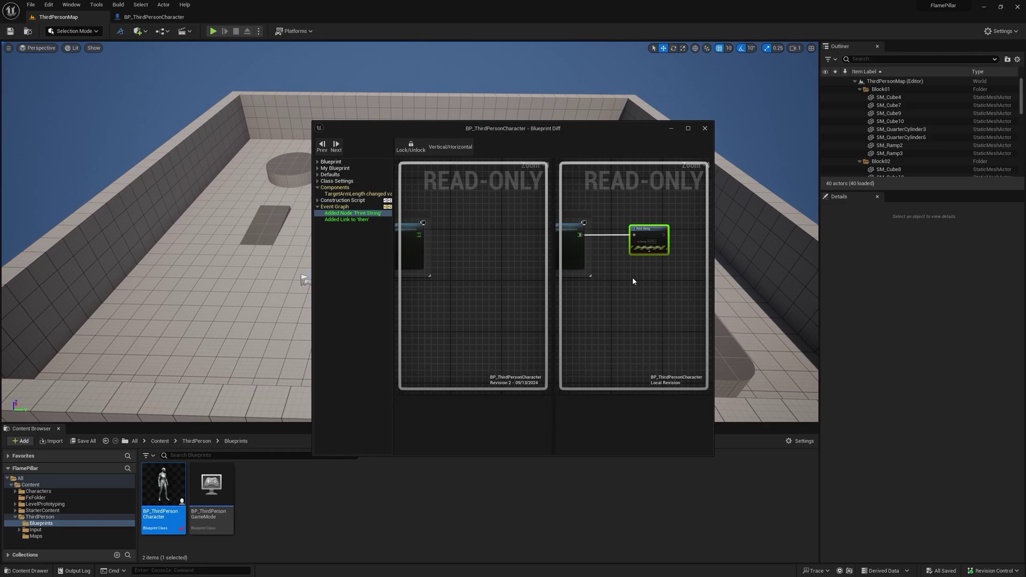
Step: Finish reviewing the Blueprint diff and submit BP_ThirdPersonCharacter with the changelist description "Blueprint change"
scroll(632, 281, down, 5)
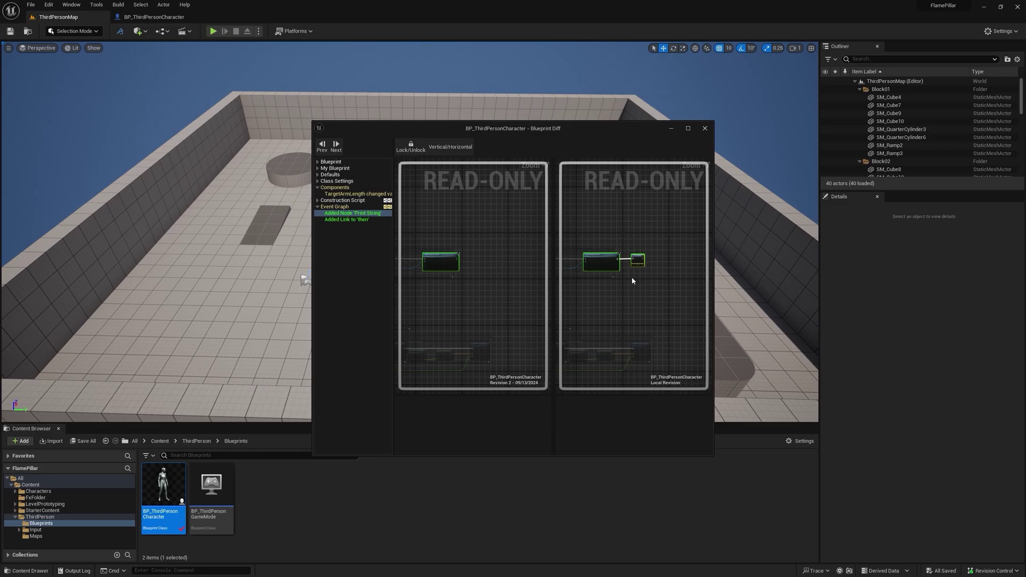
scroll(569, 281, up, 3)
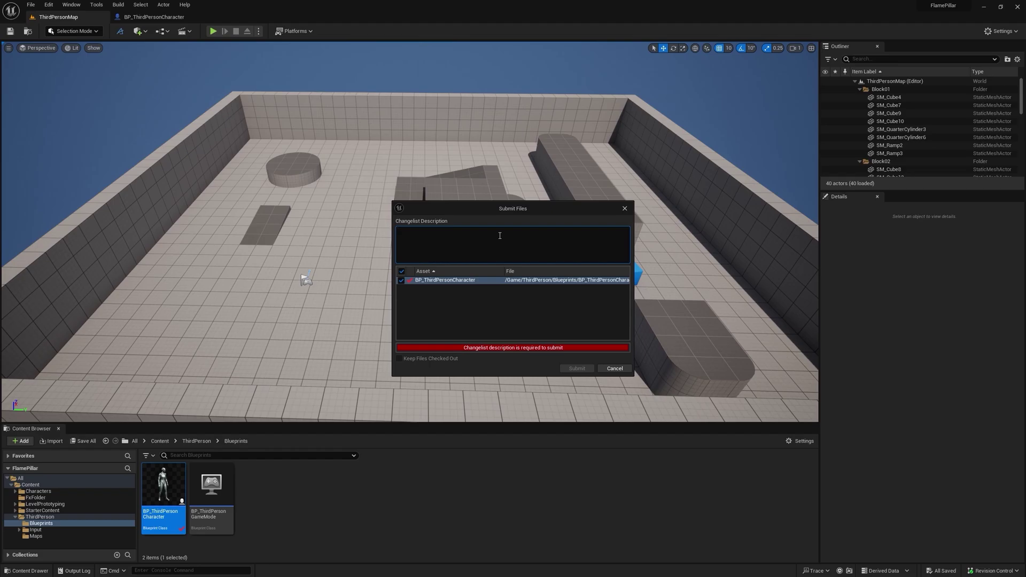
text(Blueprint change)
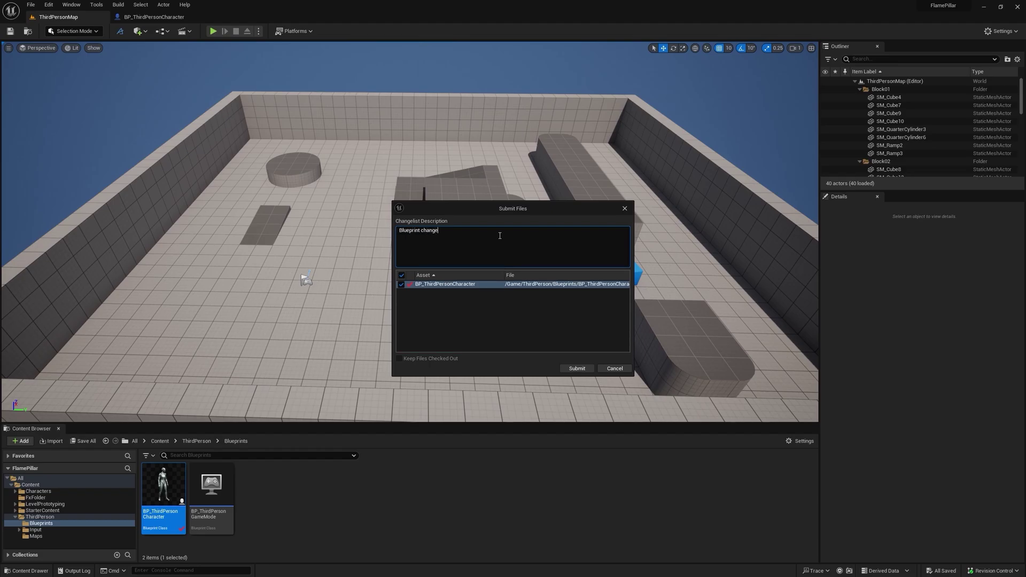
click(577, 369)
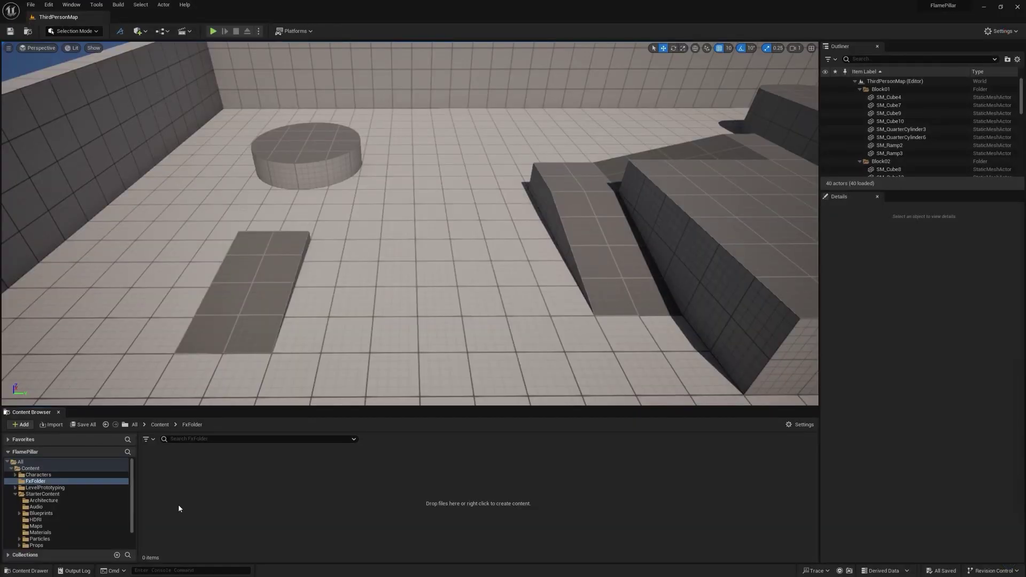
Step: Create a material named M_FlamePillar in FxFolder and open it for editing
right_click(179, 508)
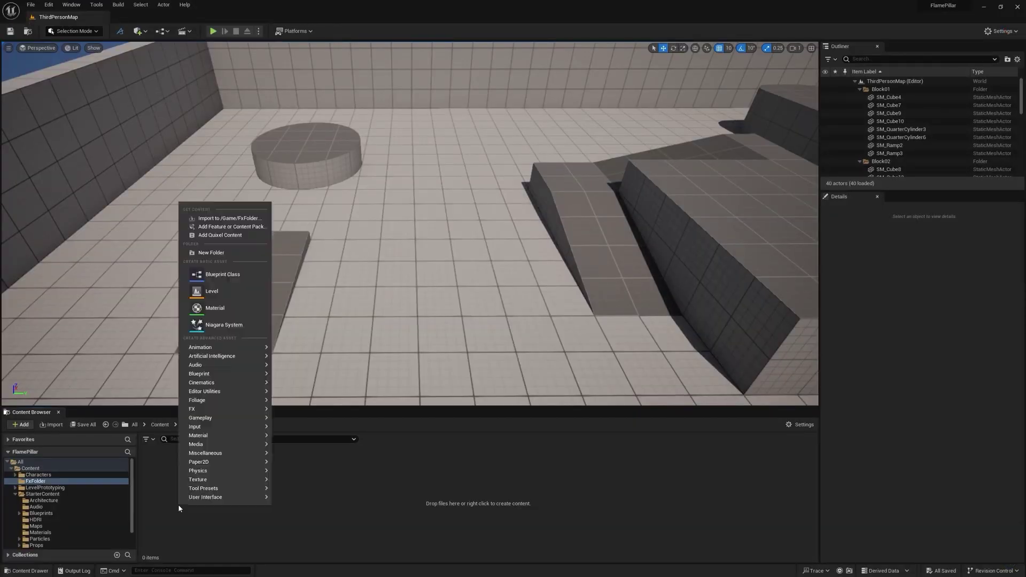
click(231, 309)
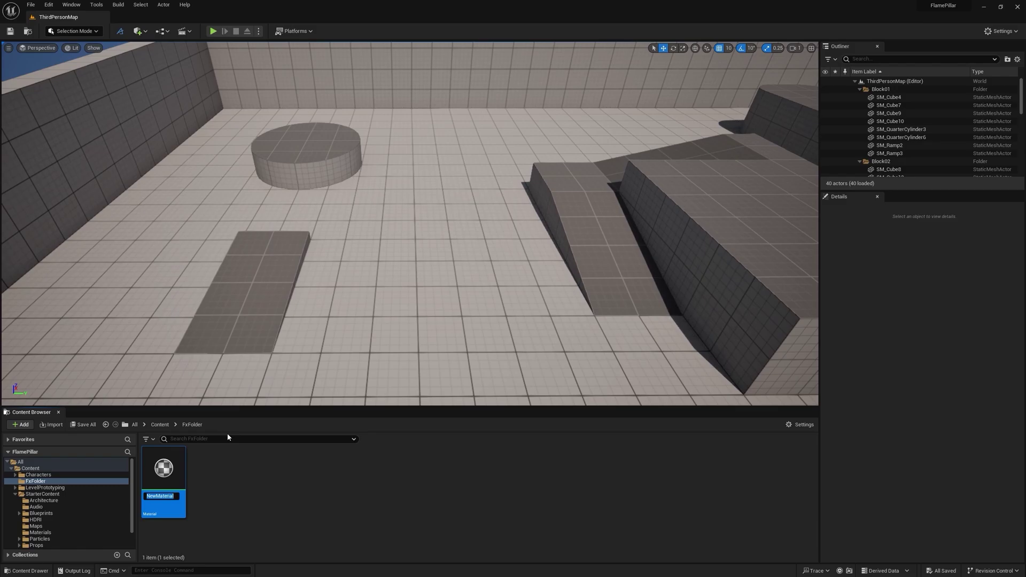
text(M_FlamePillar)
key(Return)
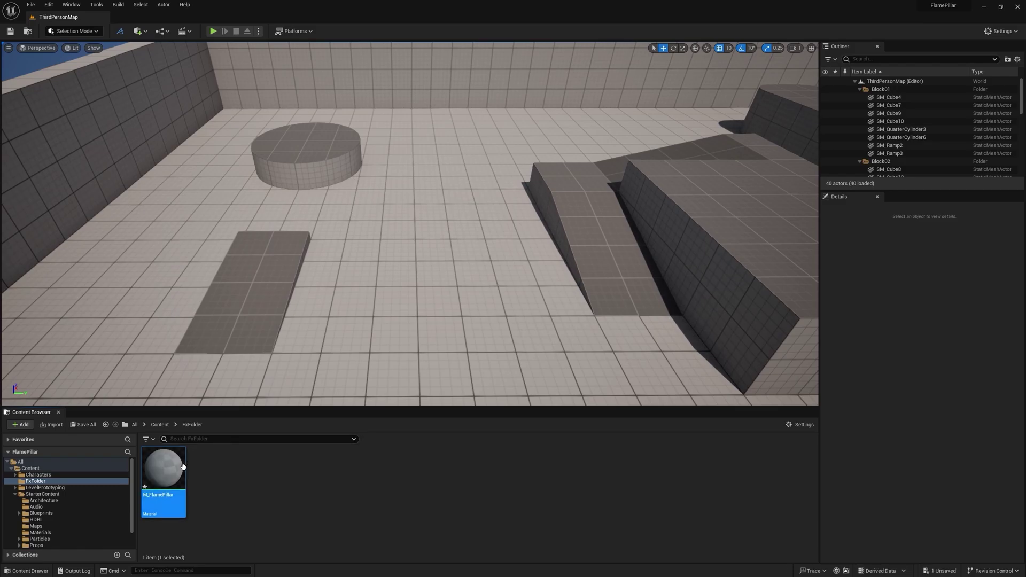
double_click(173, 469)
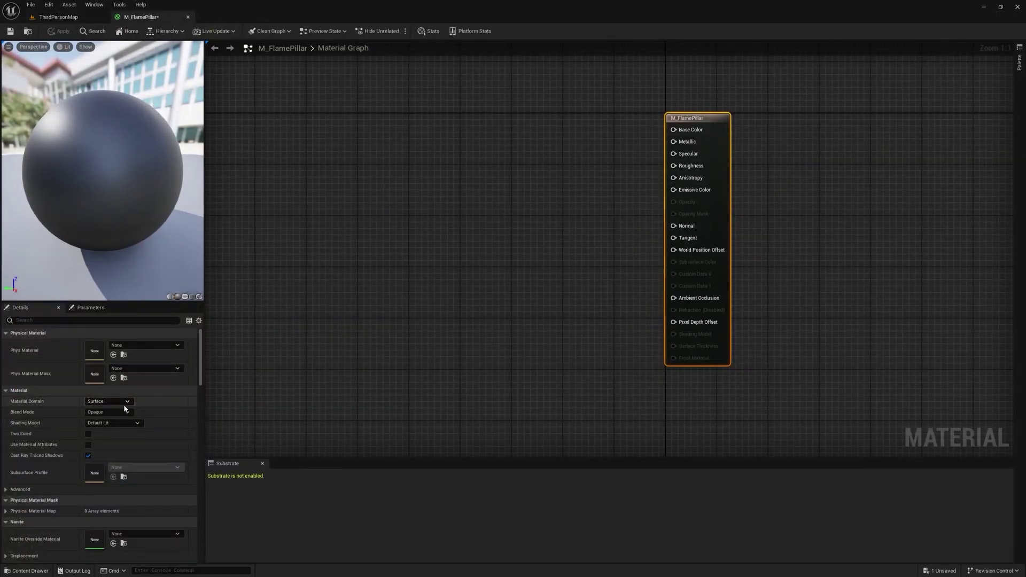
Step: Set M_FlamePillar's shading model to Unlit and blend mode to Translucent, and make it two sided
click(112, 419)
click(111, 422)
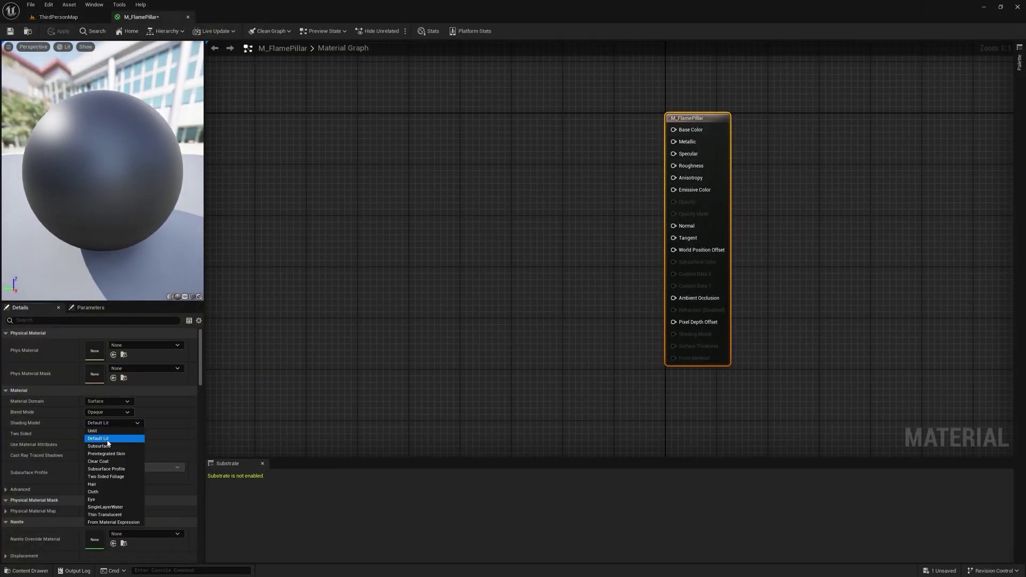
click(104, 430)
click(108, 412)
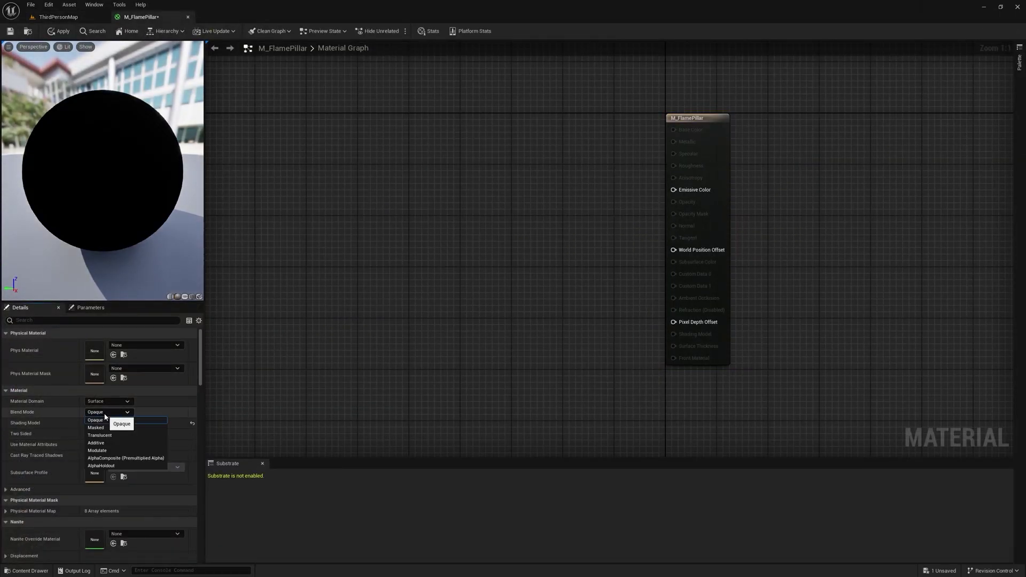
click(107, 435)
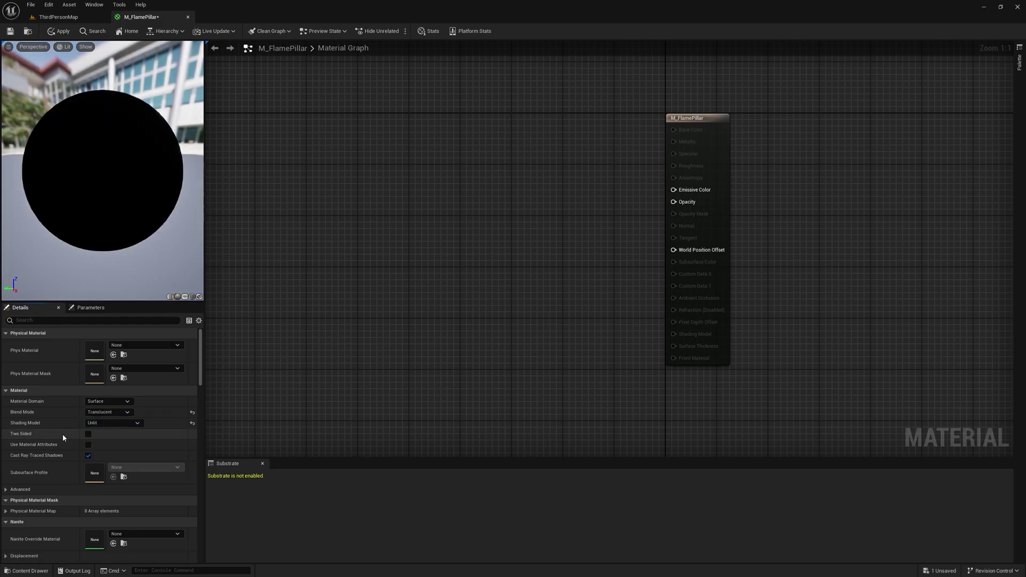
click(88, 434)
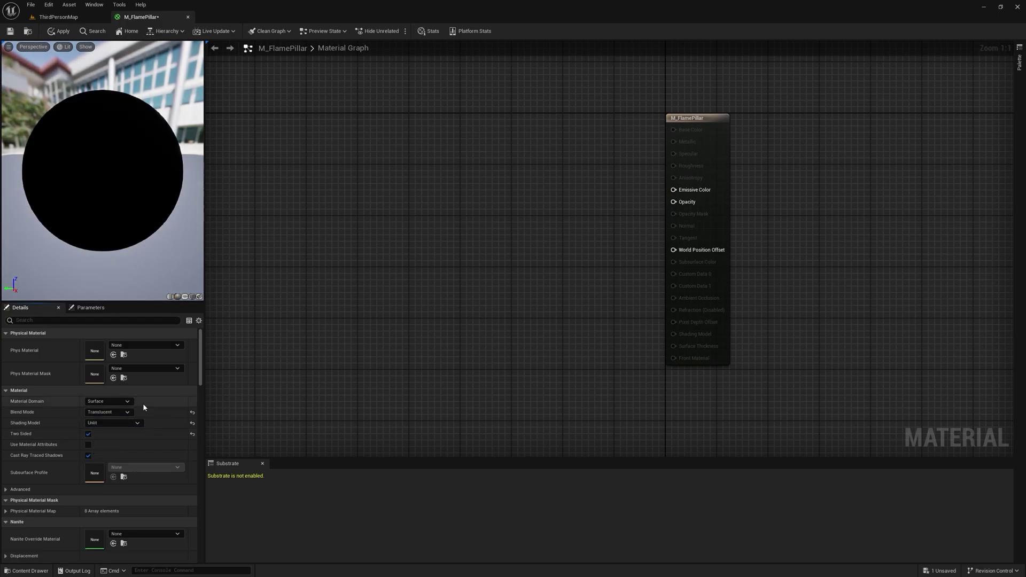
Step: Add a DistanceToNearestSurface node and feed it into input A of a Subtract node with B set to -1
right_click(423, 217)
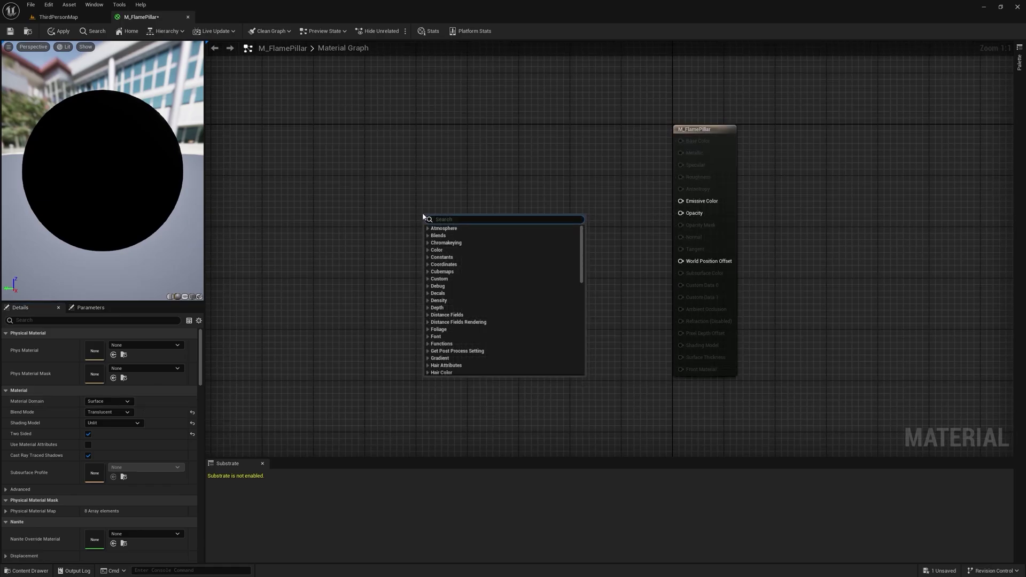
text(dista to)
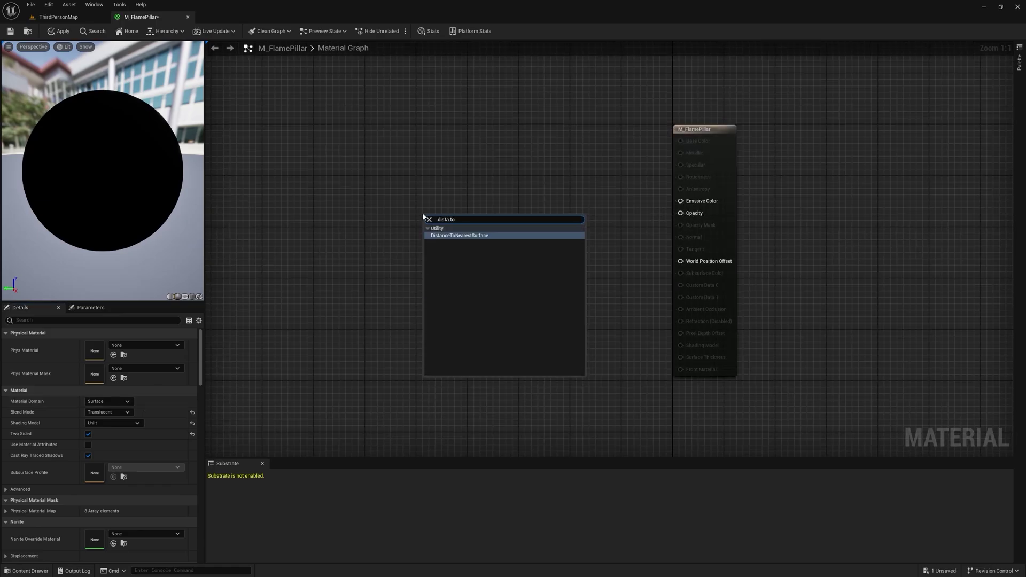
key(Return)
drag(457, 224, 374, 219)
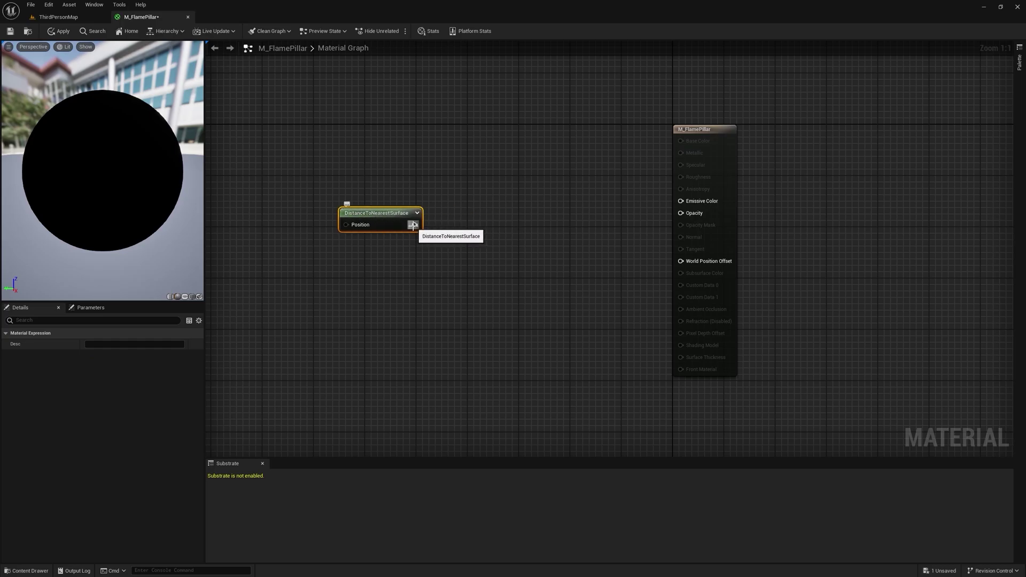
drag(394, 220, 474, 248)
text(sub)
click(470, 257)
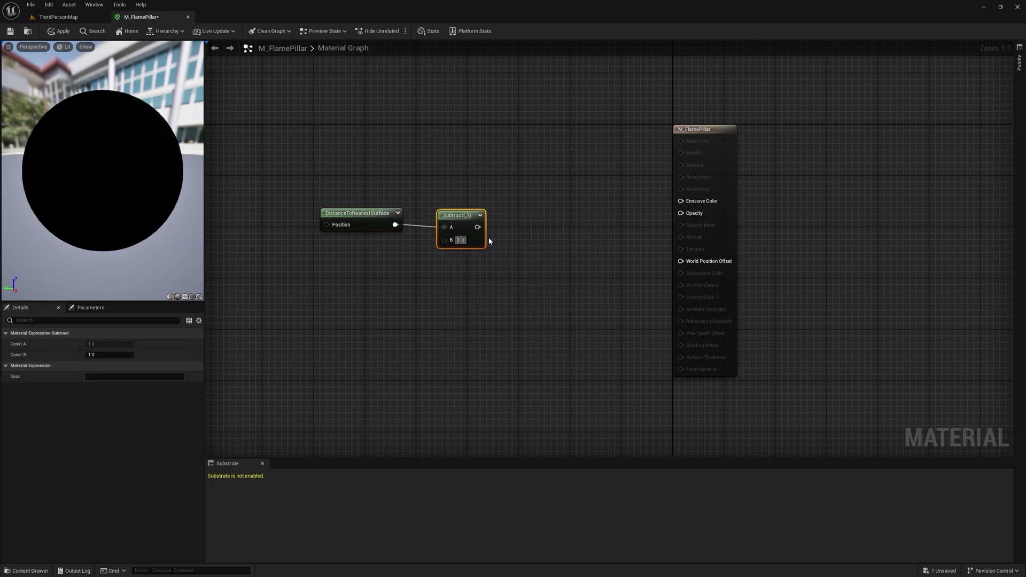
text(-1)
Step: Feed the Subtract result into a Divide node with B set to 60, connect it to Opacity and apply the material
drag(478, 227, 512, 207)
text(di)
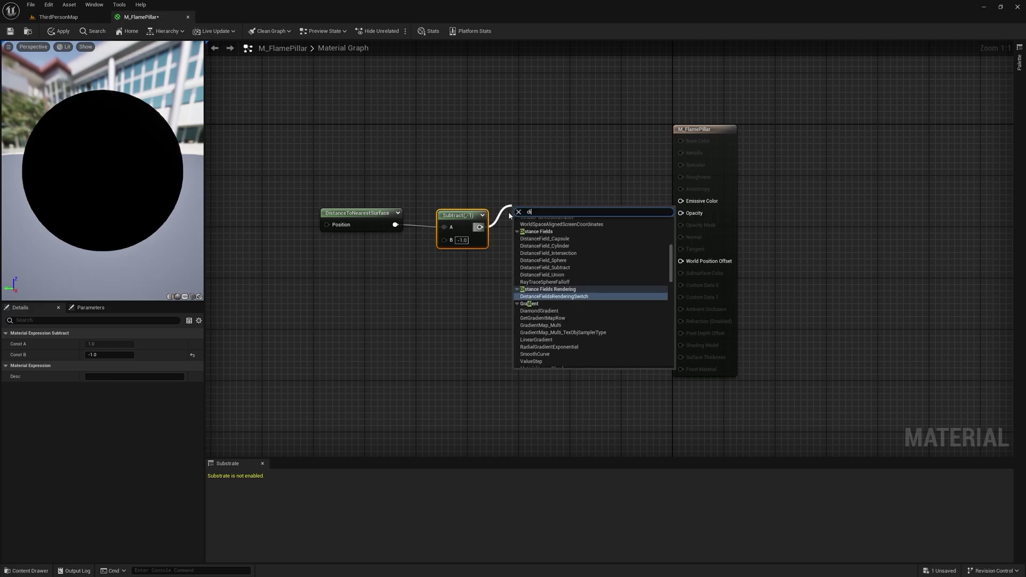
text(v)
key(Return)
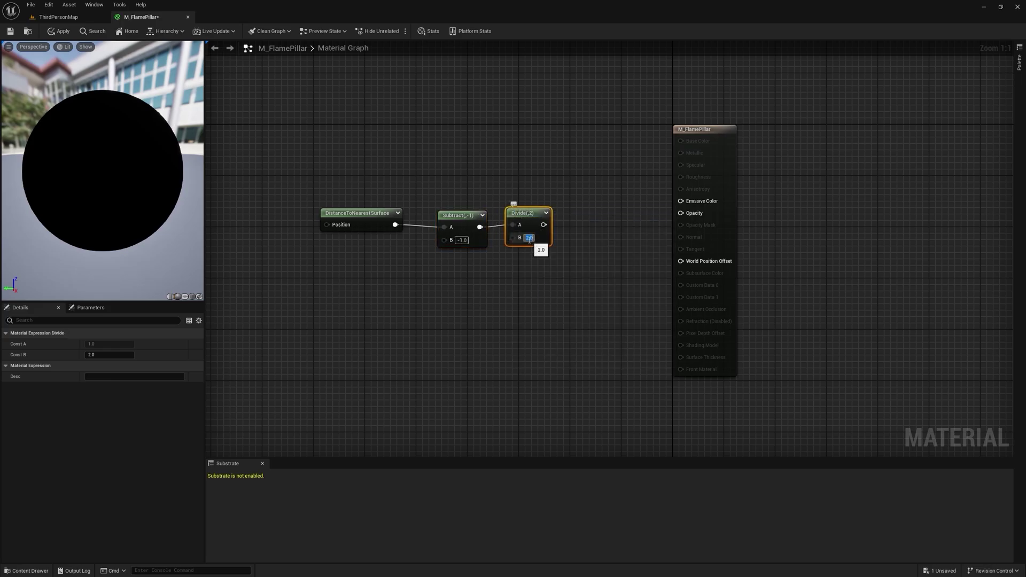
text(60)
key(Return)
drag(545, 224, 690, 216)
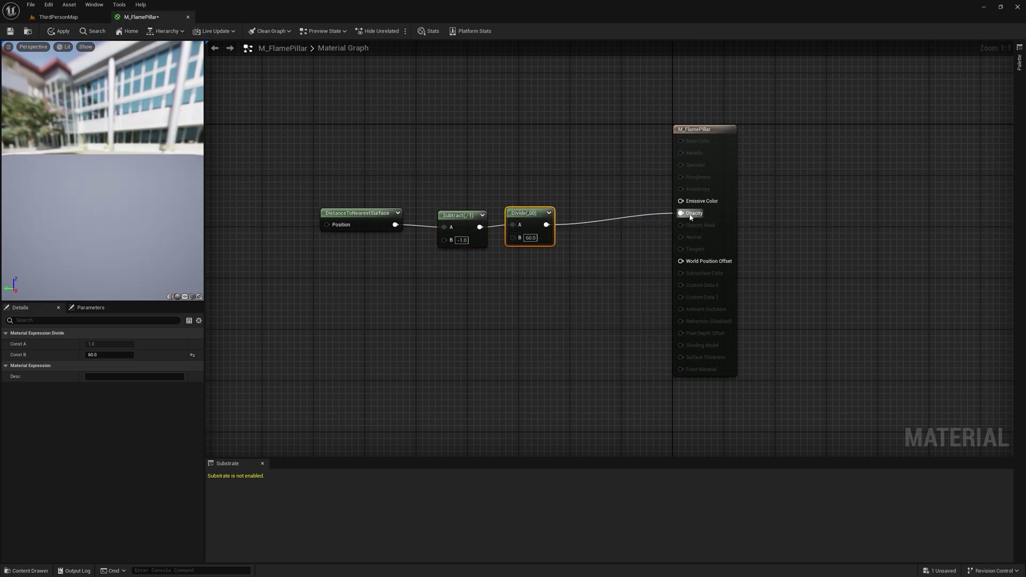
click(59, 31)
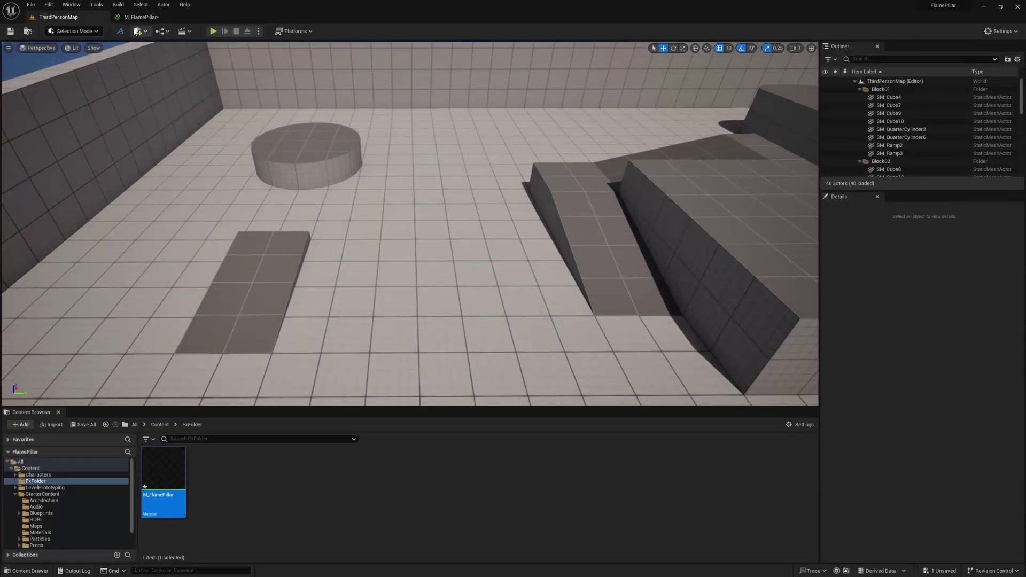
Step: Add a sphere to ThirdPersonMap and scale it uniformly to 3
click(144, 32)
text(sp)
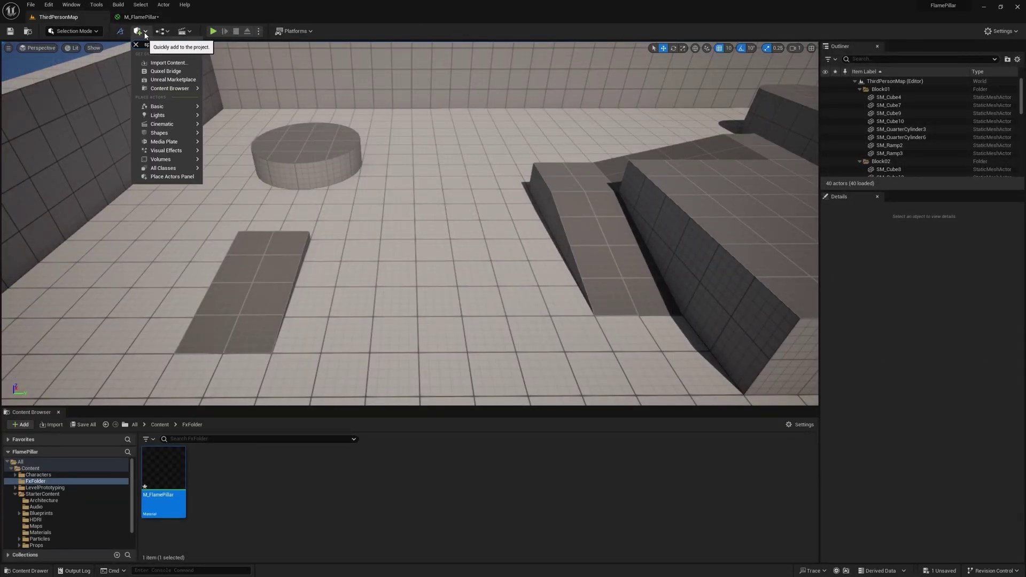
text(here)
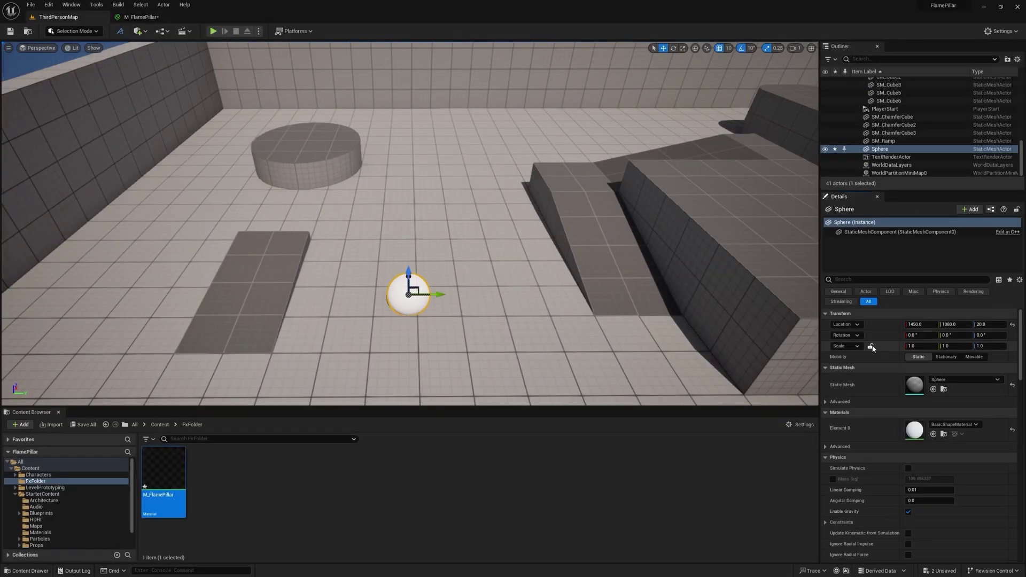
click(921, 348)
text(3)
key(Return)
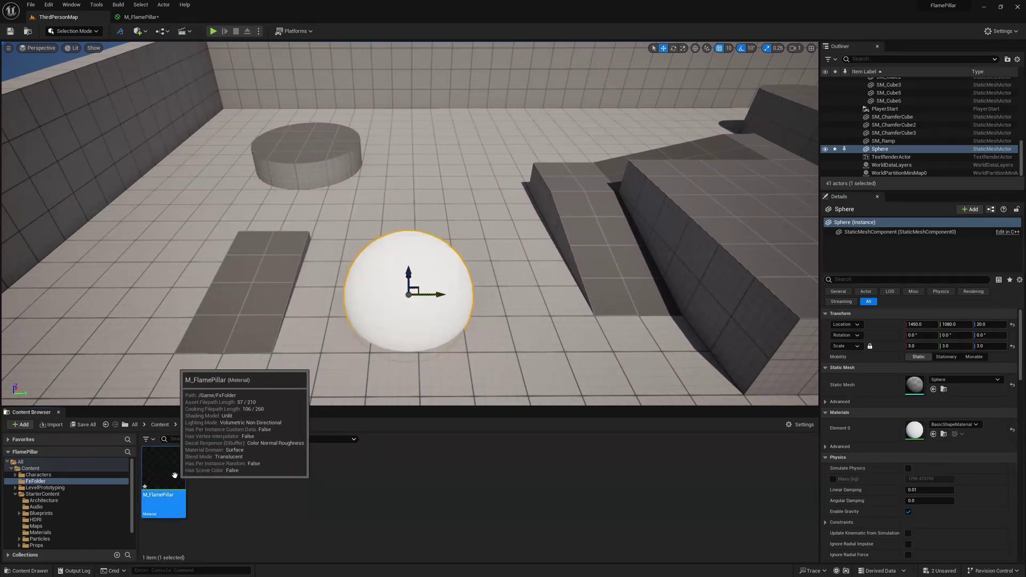
Step: Create a material instance of M_FlamePillar and assign it to the sphere in the level
right_click(175, 475)
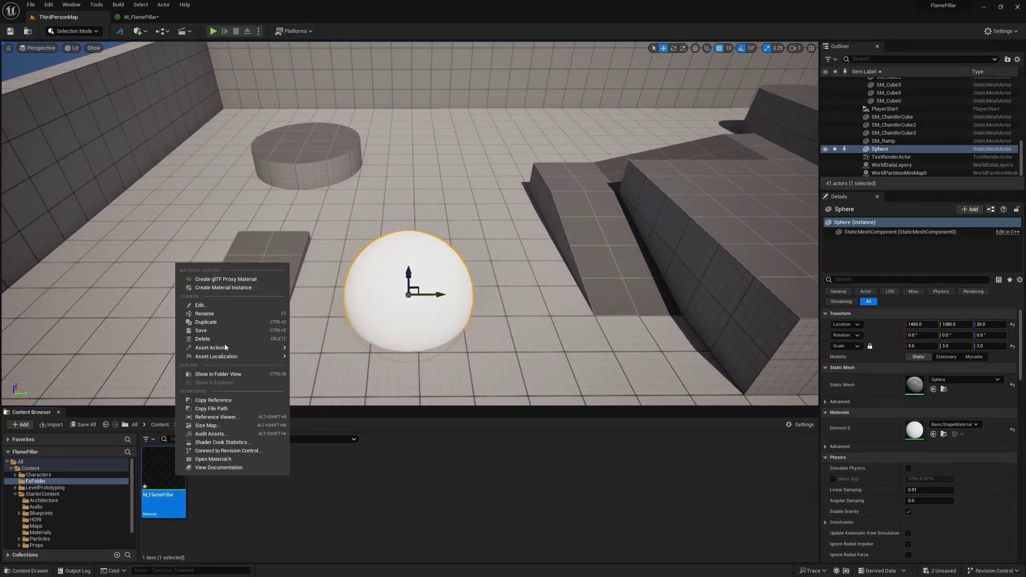
click(225, 291)
drag(220, 472, 427, 314)
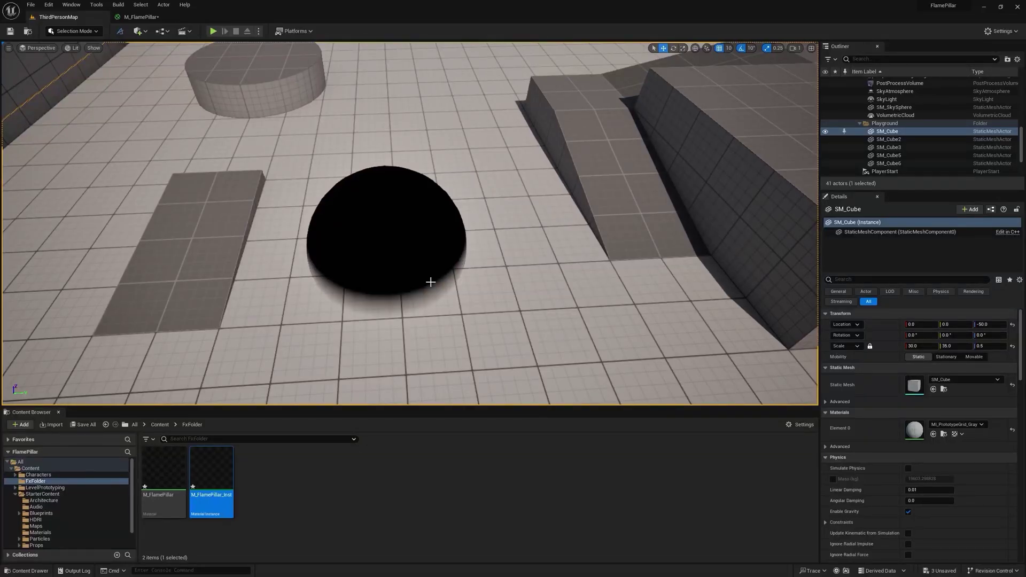
Step: Insert a OneMinus node between Divide and Opacity in M_FlamePillar, apply the material and check the sphere in ThirdPersonMap
click(141, 16)
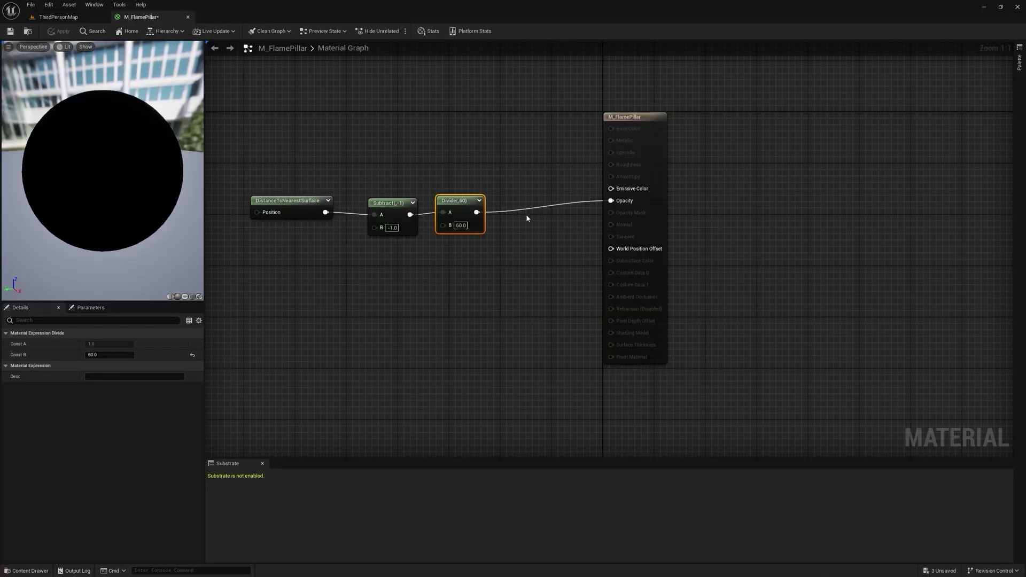
drag(477, 212, 533, 191)
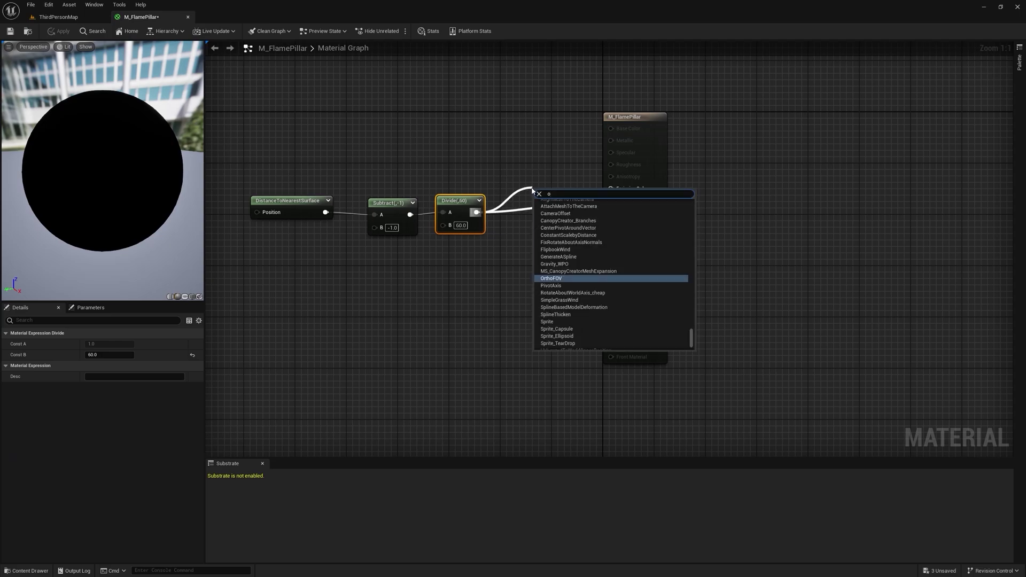
text(one)
key(Return)
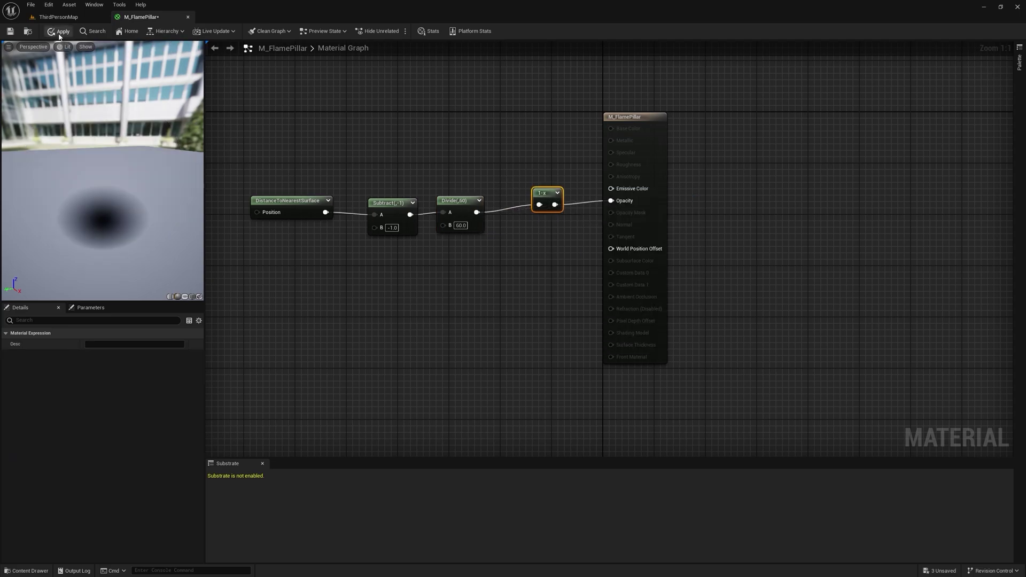
click(59, 33)
click(89, 17)
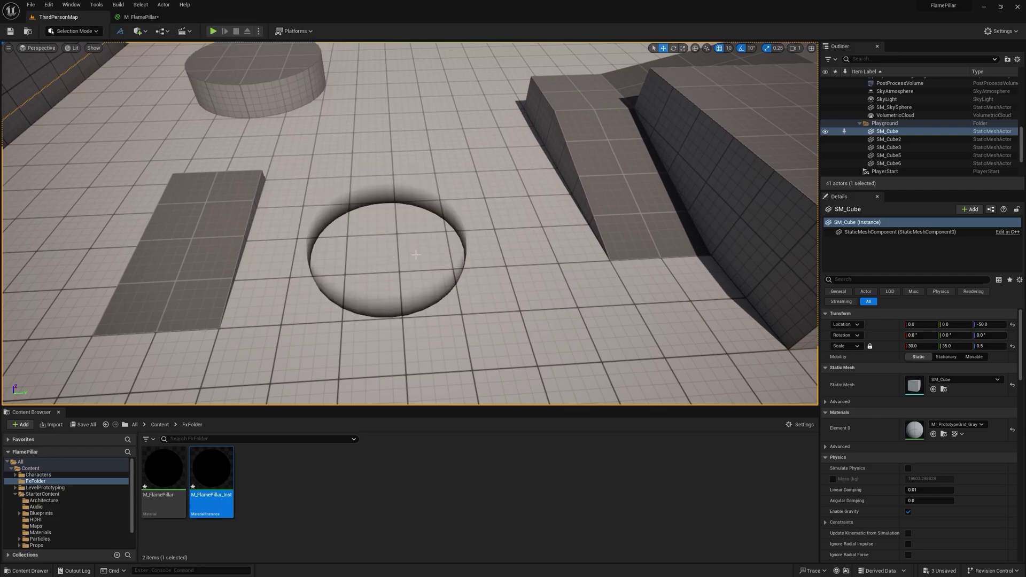
Step: Set the Divide node's B value to 120, apply the material and check the wider fade on the sphere
click(141, 17)
click(462, 226)
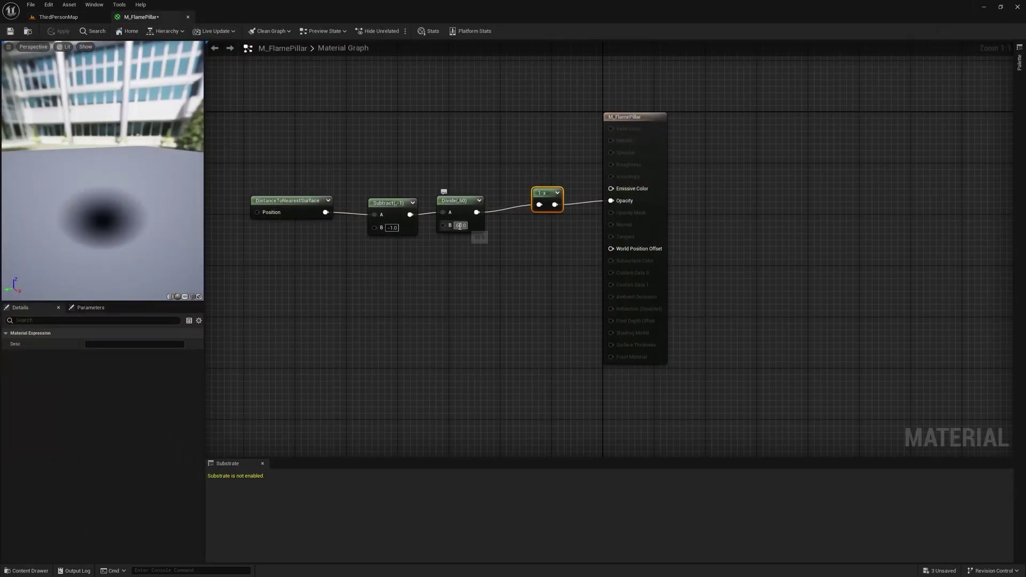
text(120)
key(Return)
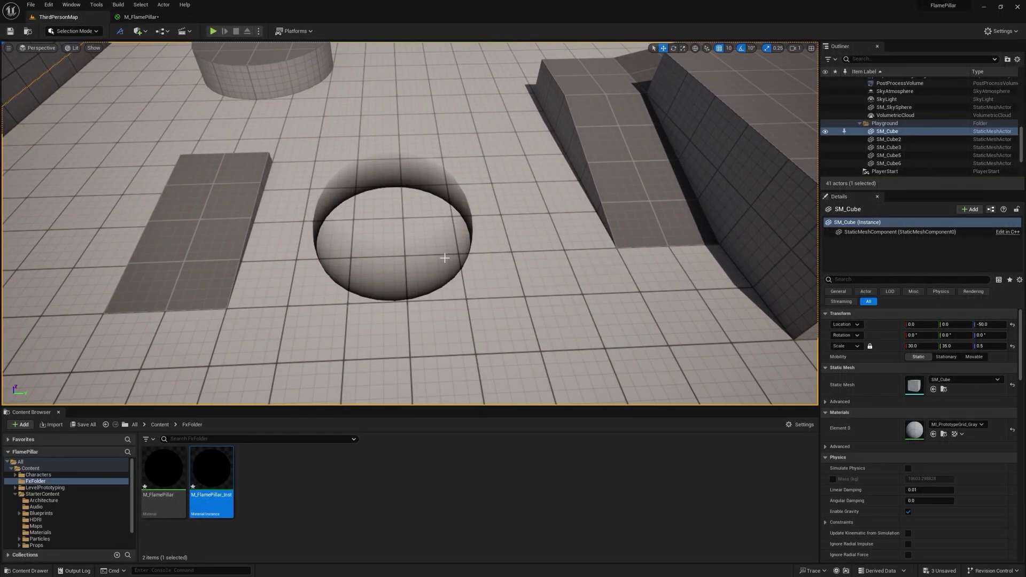
Step: Add a TextureSampleParameter2D node below the distance nodes in M_FlamePillar and try to name it Noise
click(141, 17)
right_click(427, 235)
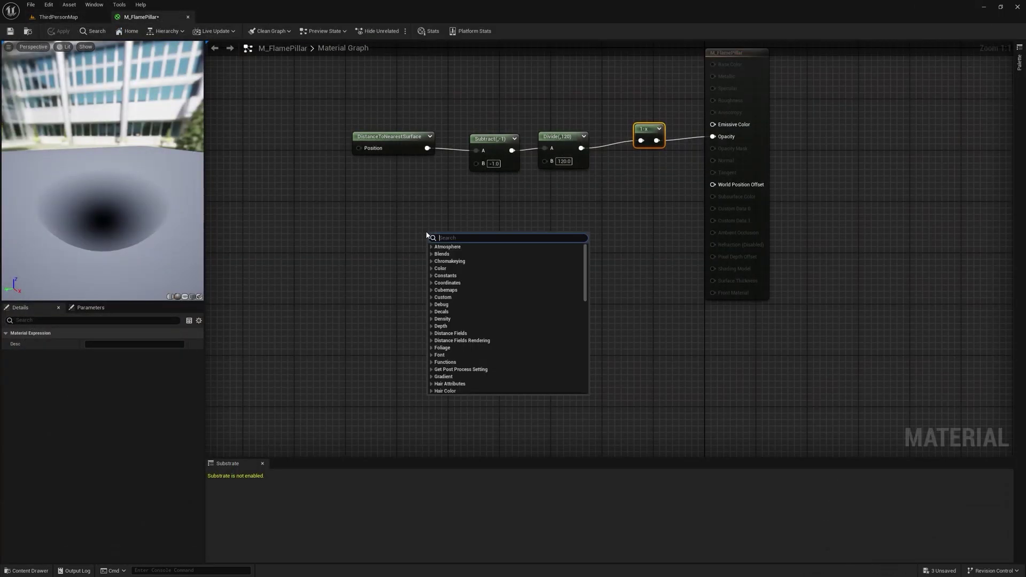
text(text 2d)
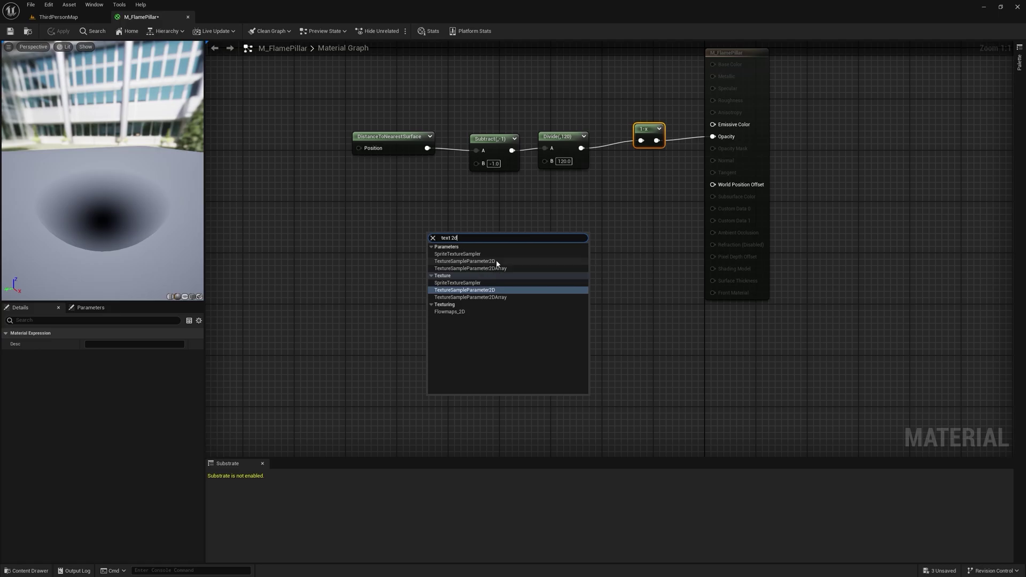
click(481, 261)
text(Noise)
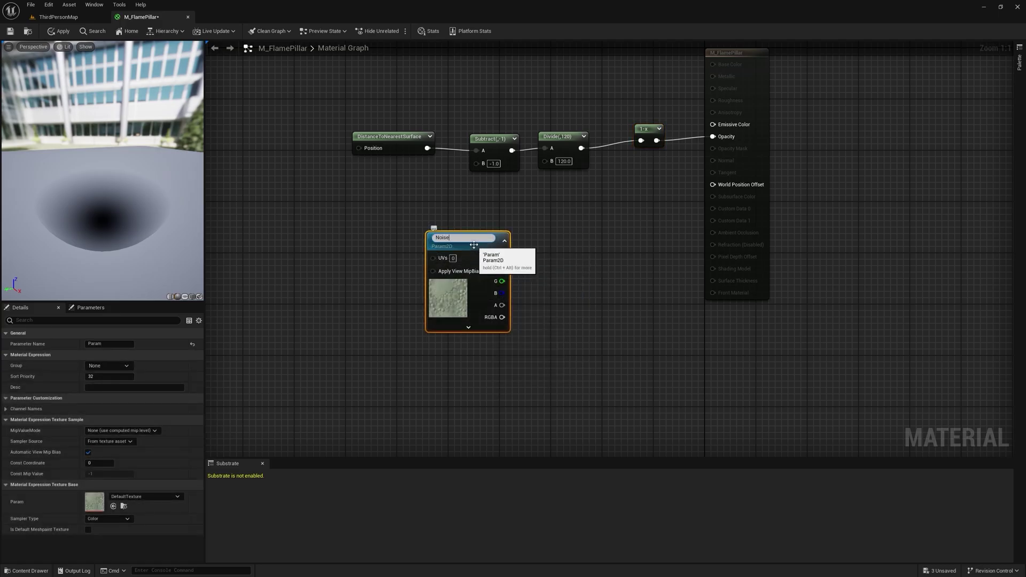
key(Escape)
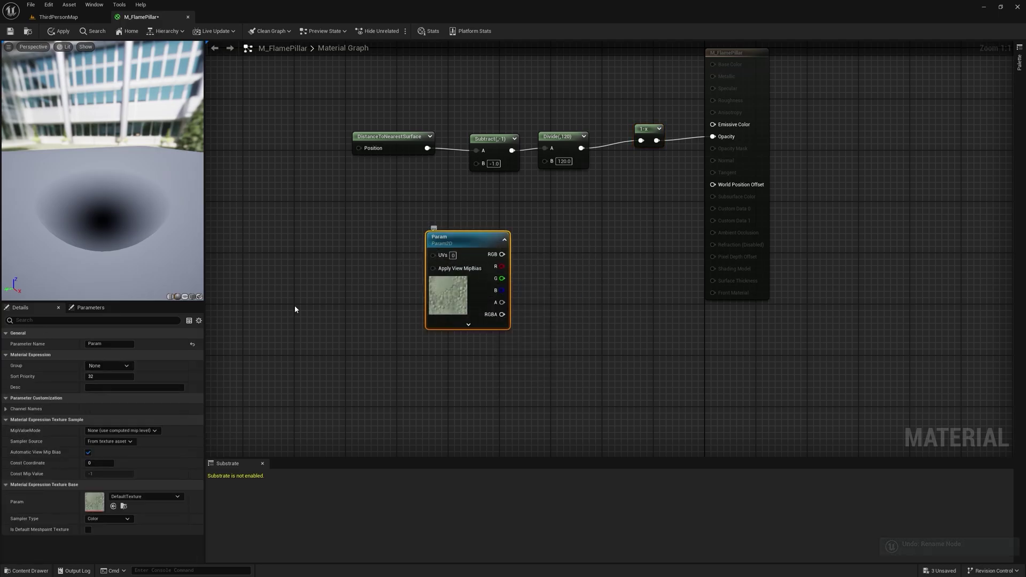
Step: Assign the T_Fire_Tiled_D texture to the Param texture sample and reposition the node below the distance nodes
click(154, 497)
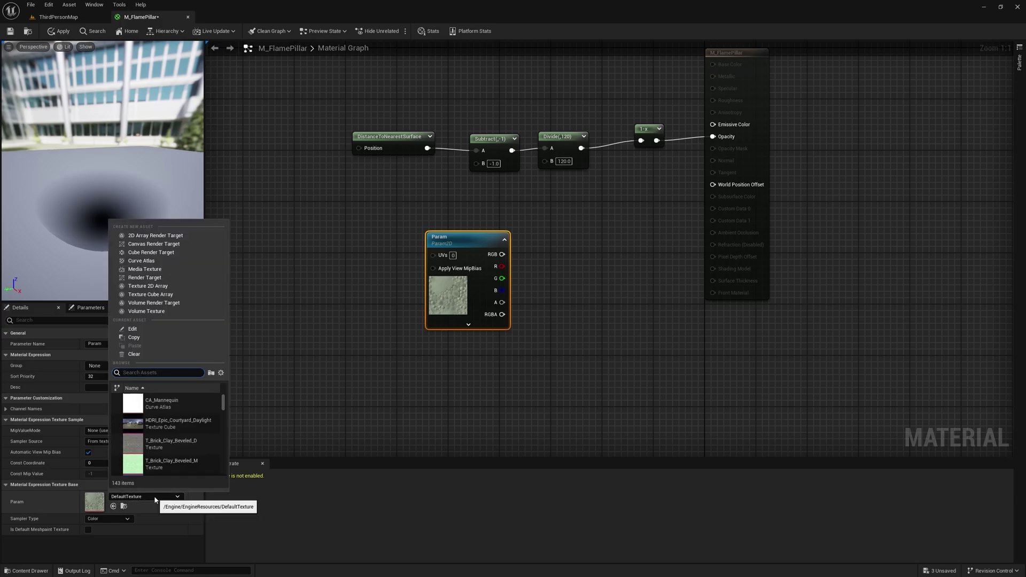
text(fire)
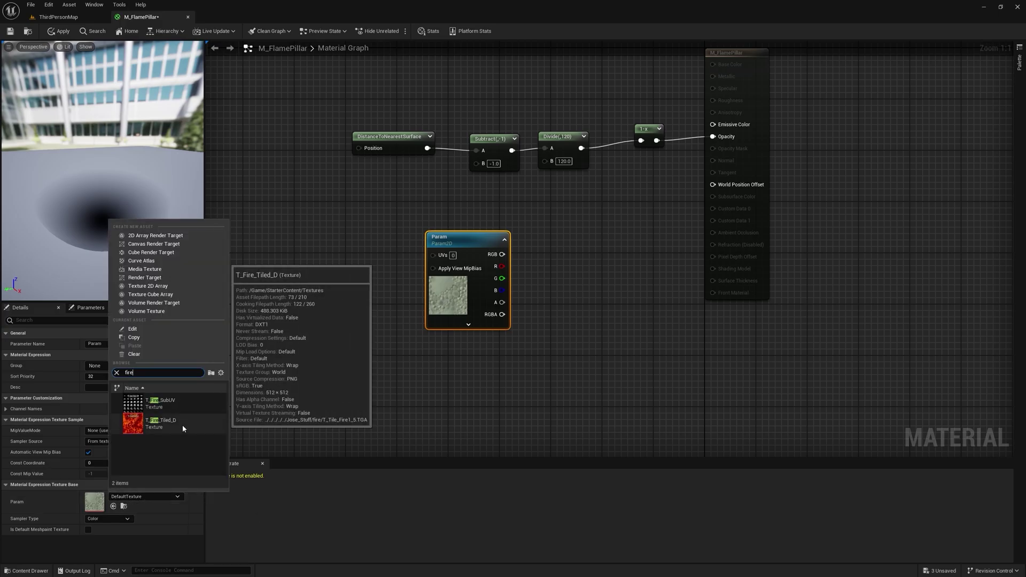
click(183, 429)
right_drag(432, 319, 730, 234)
drag(730, 234, 592, 281)
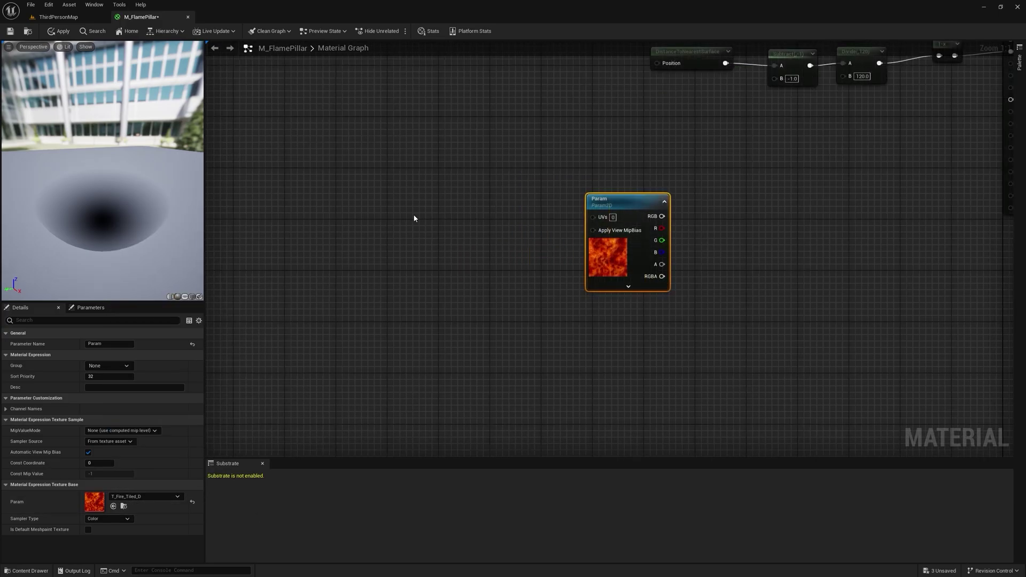
Step: Build a TexCoord, Panner and Multiply chain and connect it to the UVs of the fire texture sample
key(u)
click(377, 215)
drag(419, 217, 449, 232)
key(p)
click(441, 216)
drag(319, 206, 503, 258)
click(519, 231)
drag(481, 220, 626, 214)
key(m)
click(502, 218)
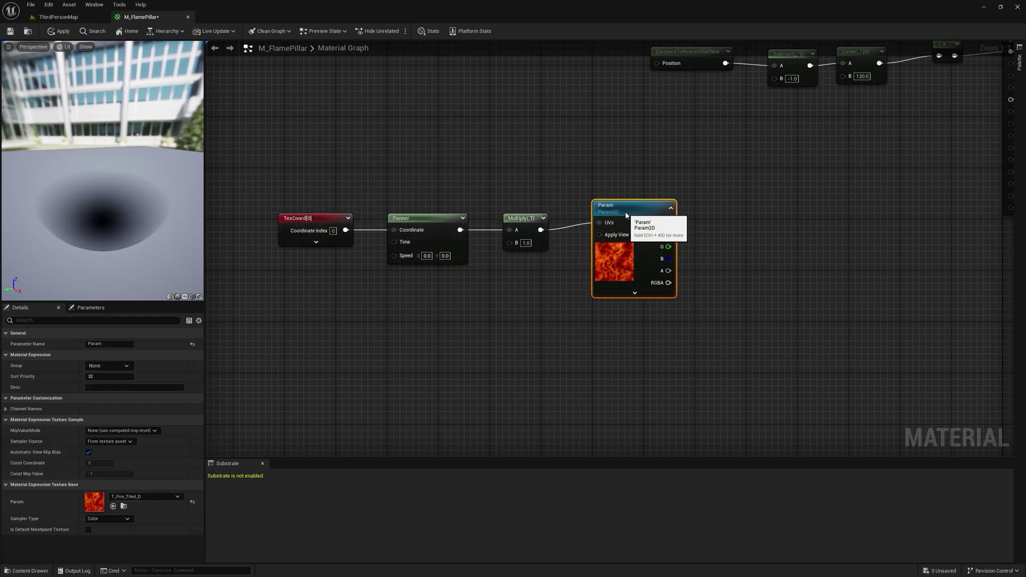
Step: Add a scalar parameter named Tiling with default value 1 and connect it to the UV Multiply's B input
key(s)
click(442, 293)
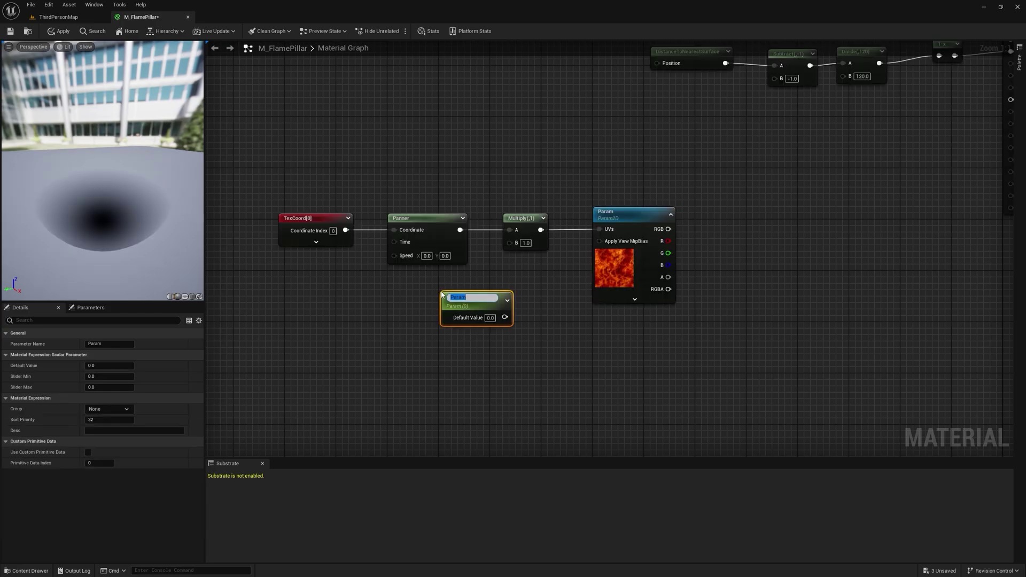
text(Tiling)
click(489, 316)
text(1)
key(Return)
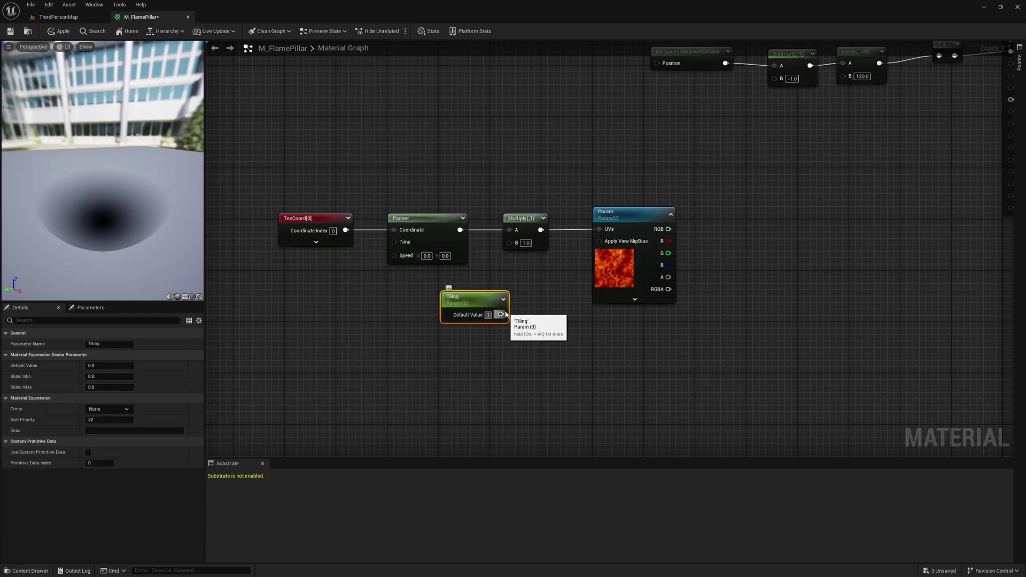
drag(505, 315, 519, 244)
drag(488, 295, 523, 302)
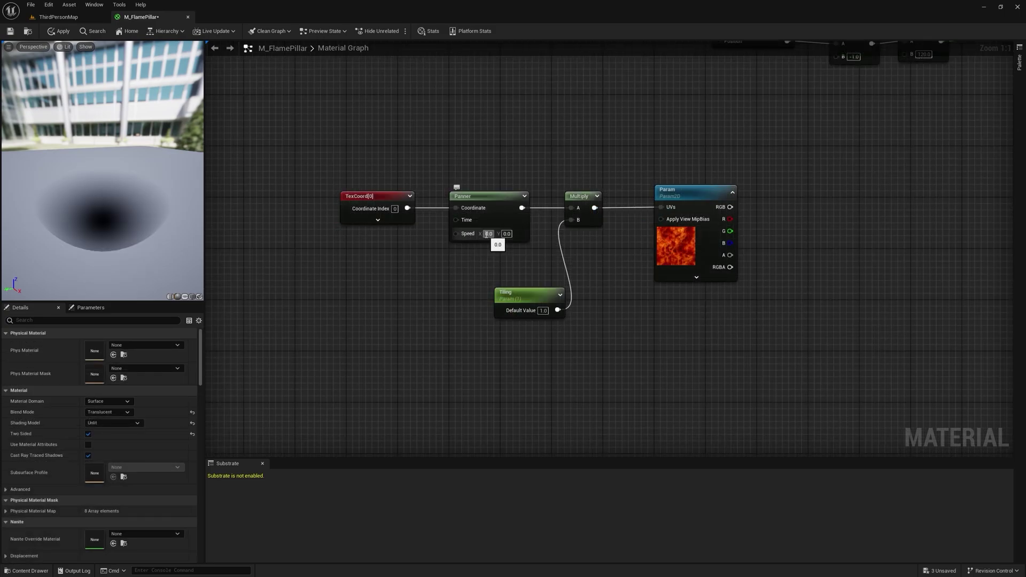
Step: Set the Panner's speed to X -0.05 and Y 0.7
text(-0.0)
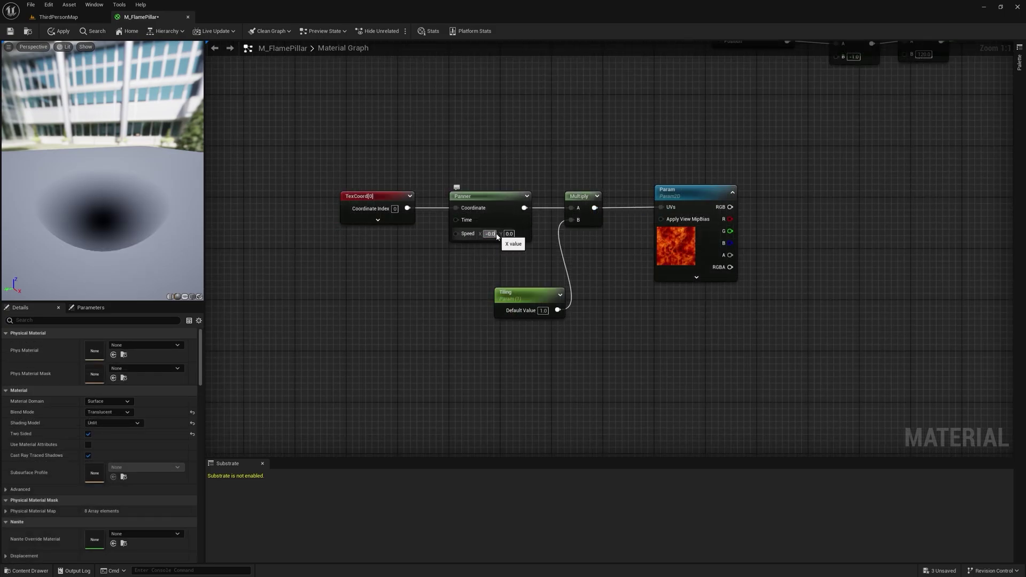
text(5)
click(514, 234)
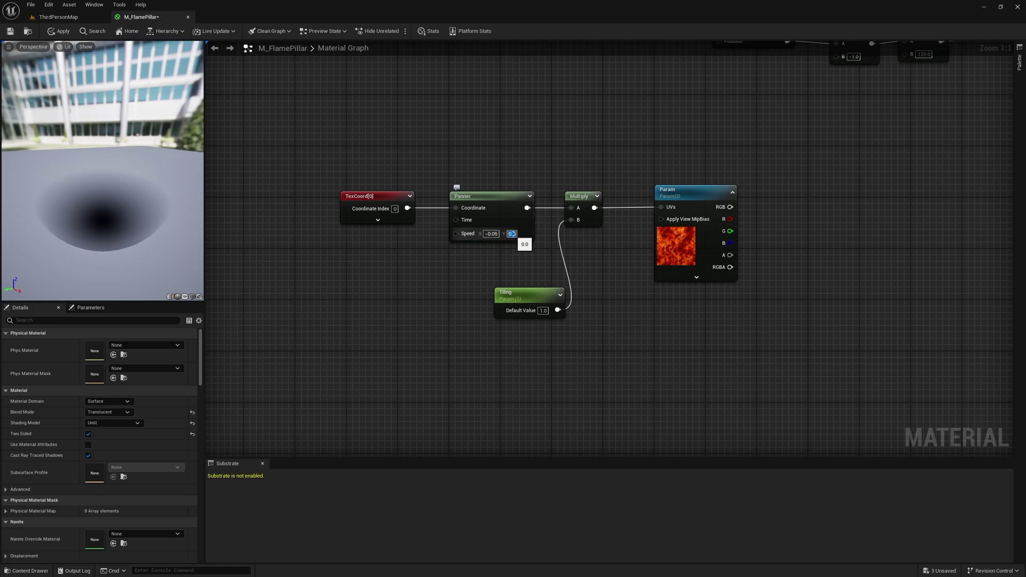
text(0.7)
key(Return)
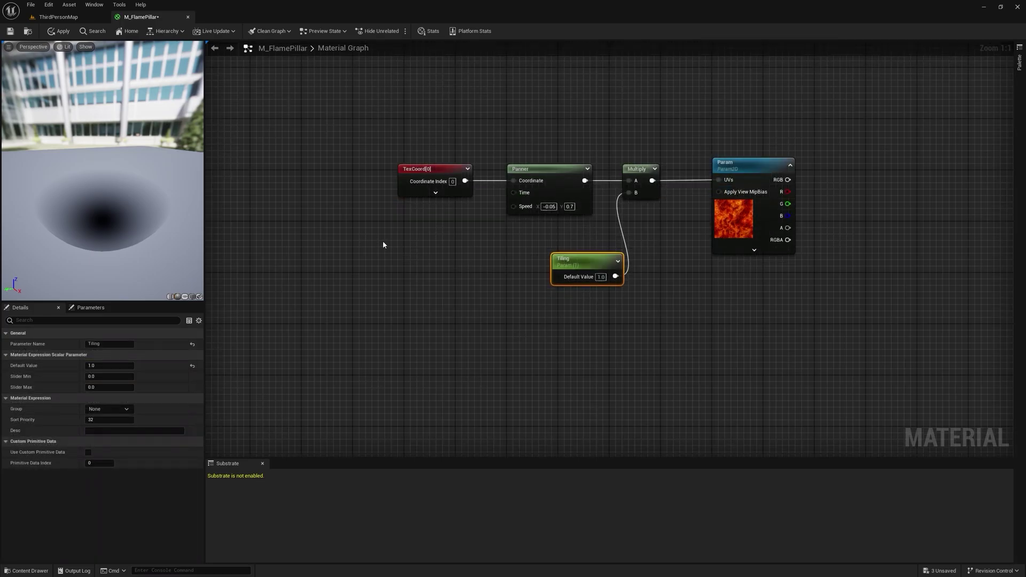
Step: Drive the Panner's Time input with a Time node multiplied by a new scalar parameter named Speed
right_click(382, 240)
text(ti)
key(Return)
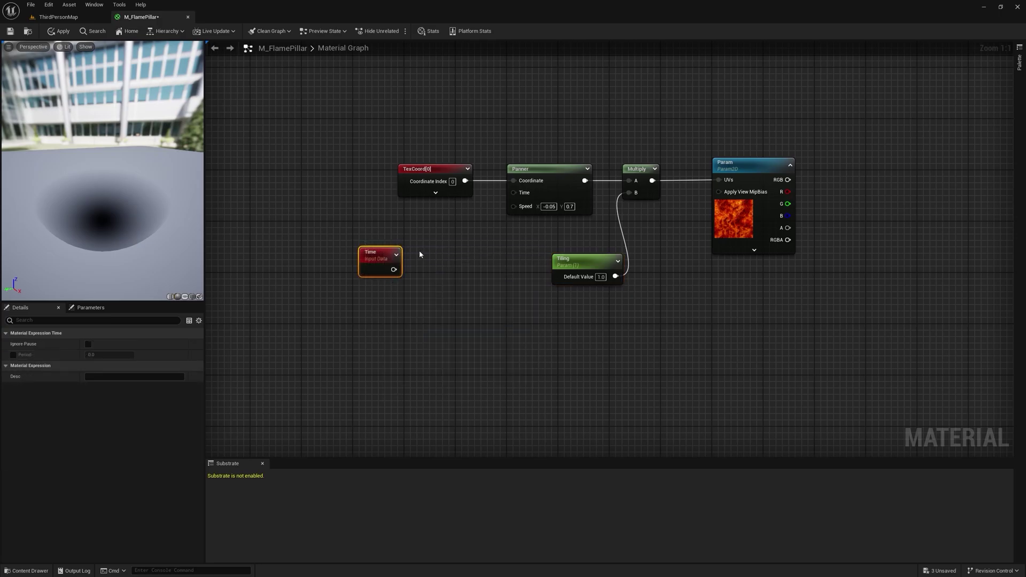
key(m)
click(419, 250)
drag(394, 270, 426, 269)
drag(459, 268, 518, 195)
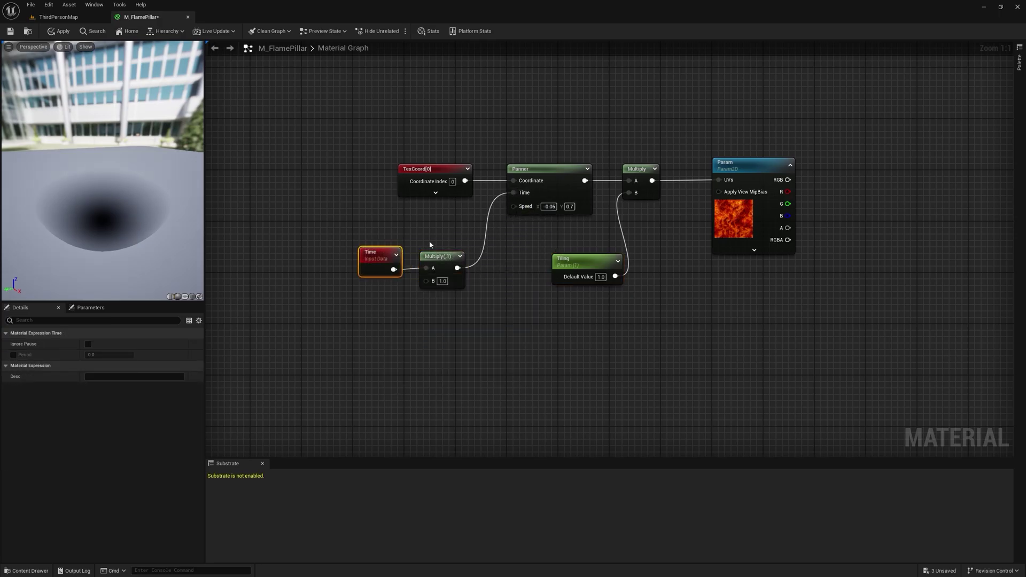
click(363, 300)
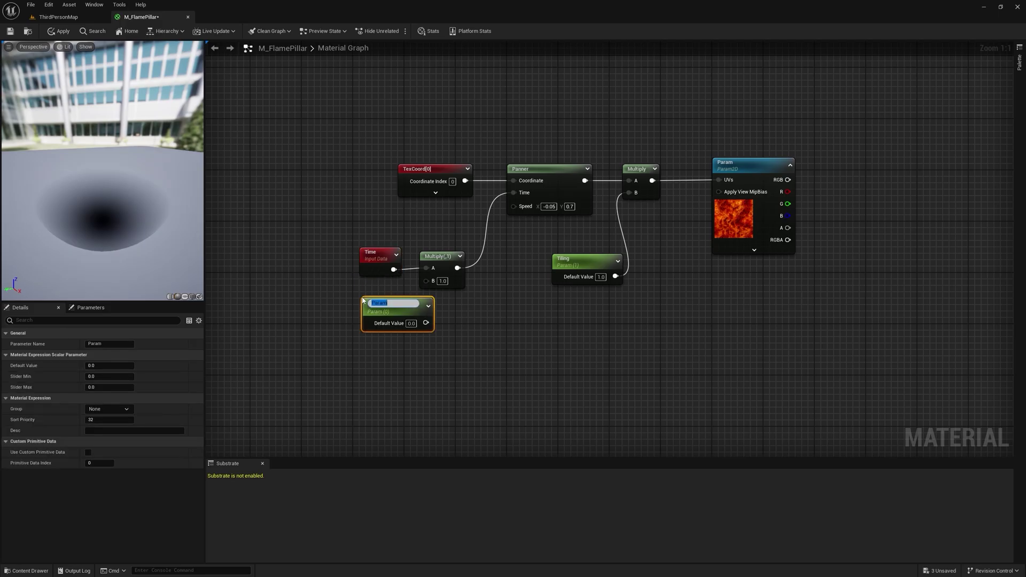
text(Speed)
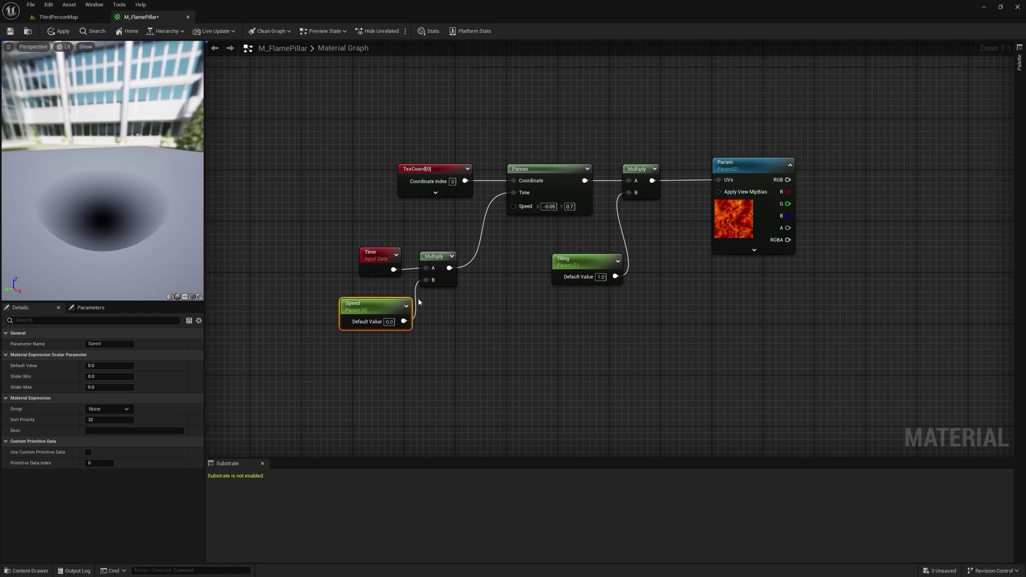
Step: Duplicate the fire texture chain below, feed its Panner from the original time Multiply, and delete the copied Time, Speed and Multiply nodes
drag(731, 301, 293, 159)
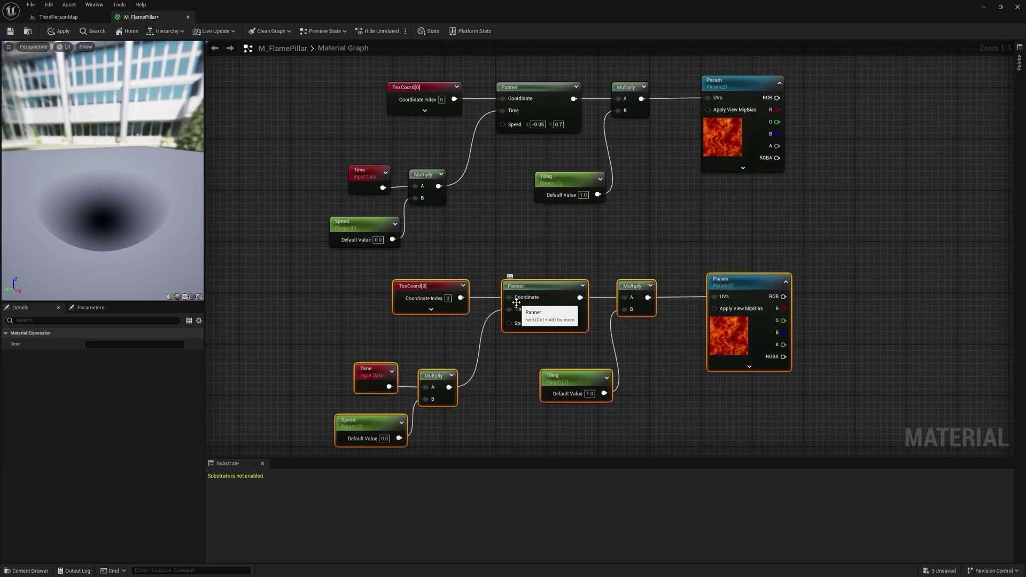
drag(439, 186, 507, 310)
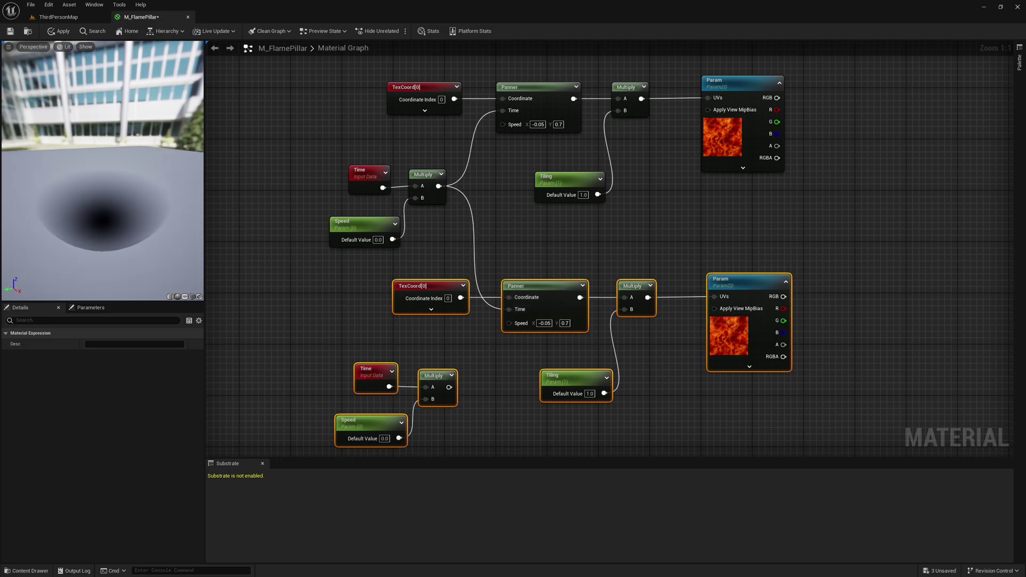
right_drag(471, 429, 512, 358)
drag(512, 359, 393, 309)
key(Delete)
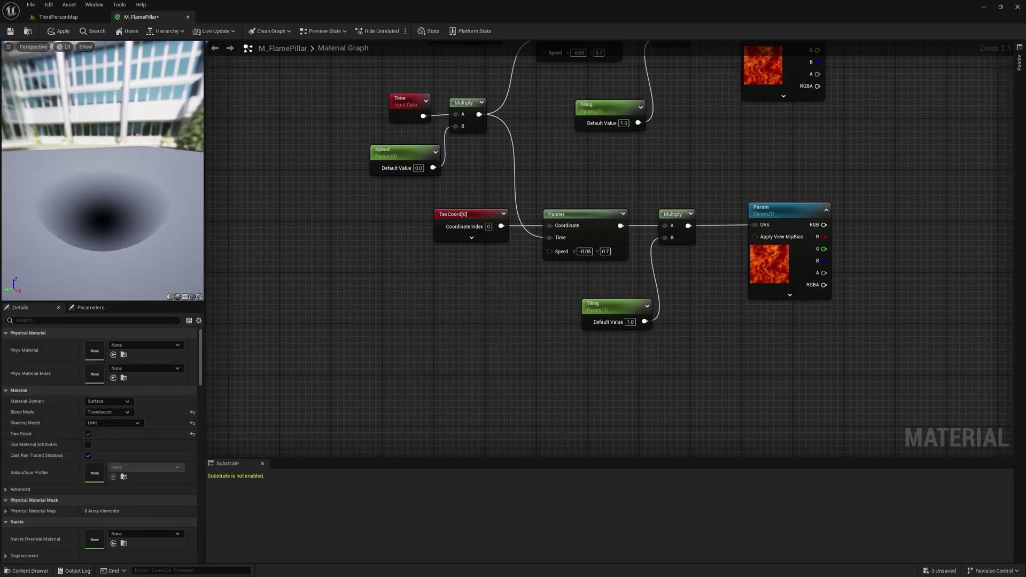
Step: Set the duplicated Panner's speed to X 0.1 and Y 0.3
click(588, 253)
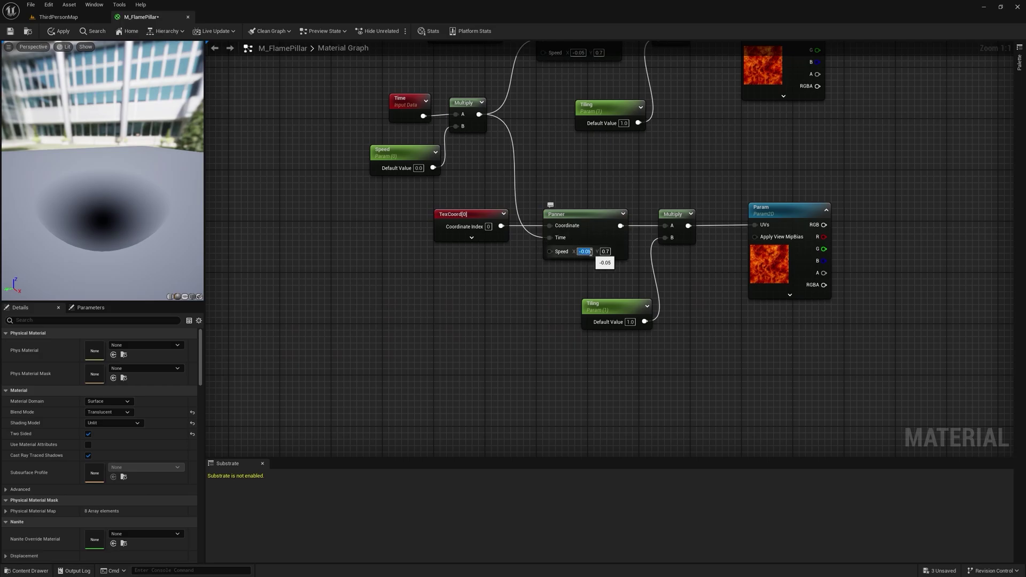
click(590, 253)
key(BackSpace)
key(BackSpace)
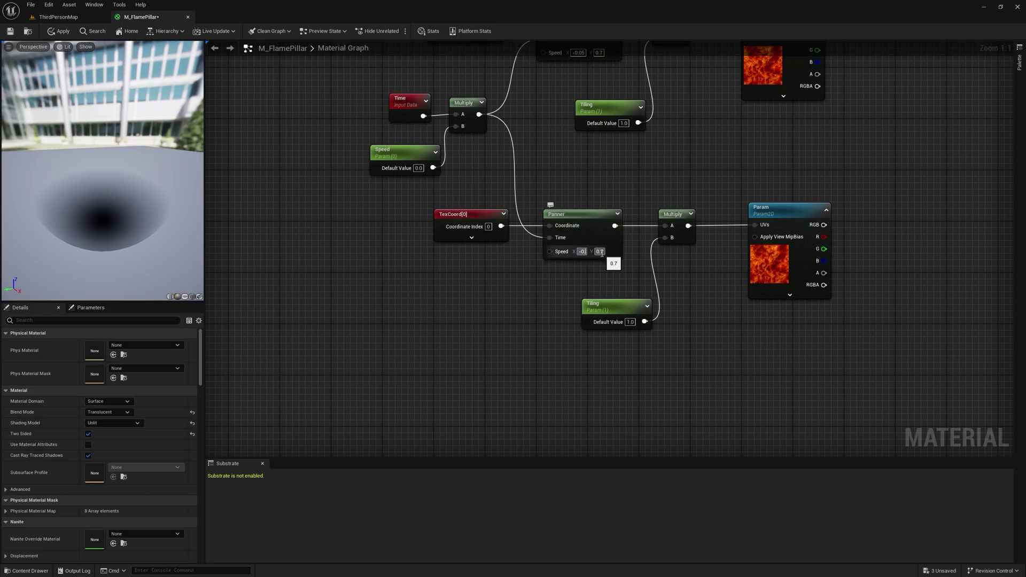
text(1)
click(602, 252)
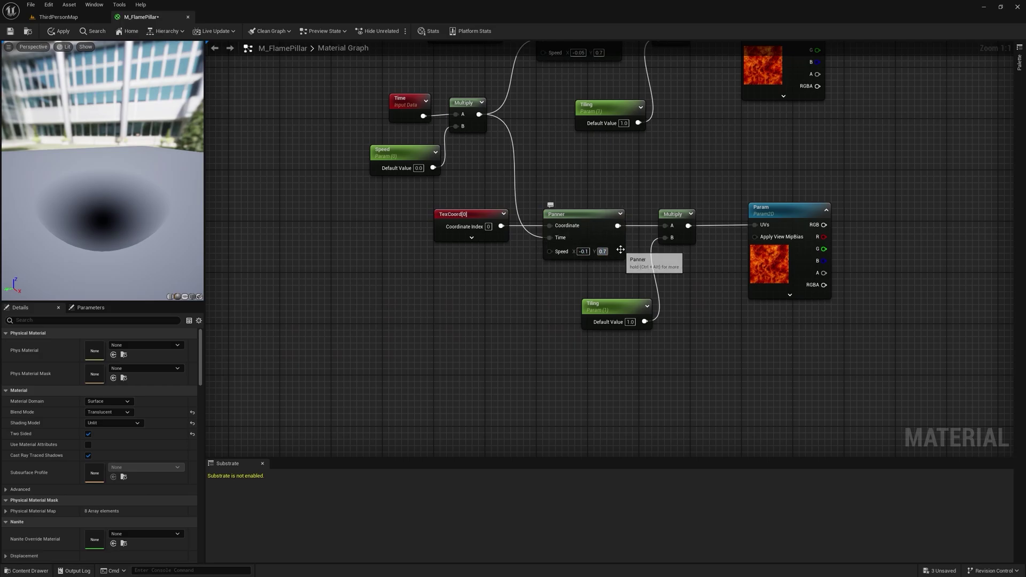
key(BackSpace)
text(3)
click(580, 251)
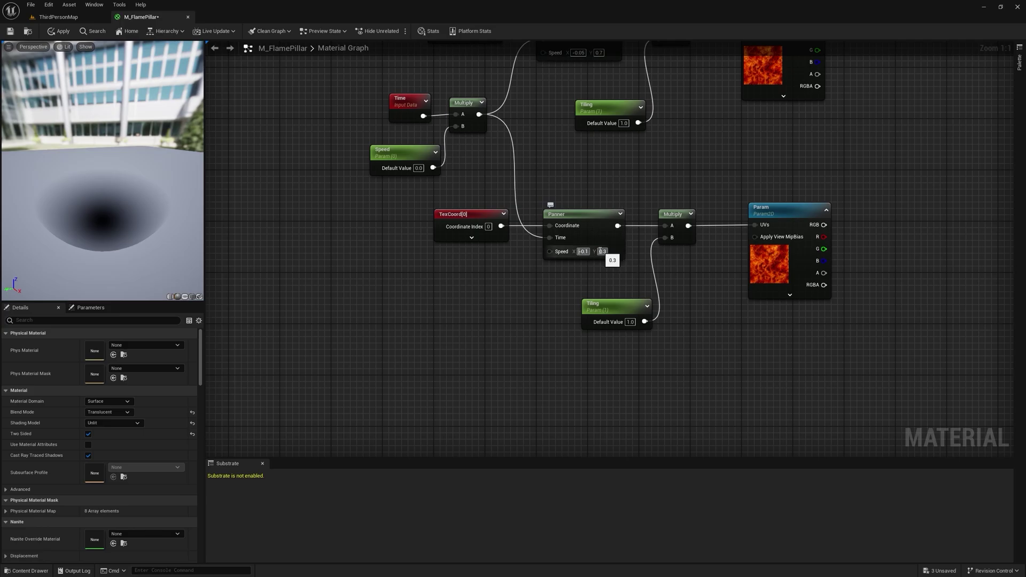
key(Delete)
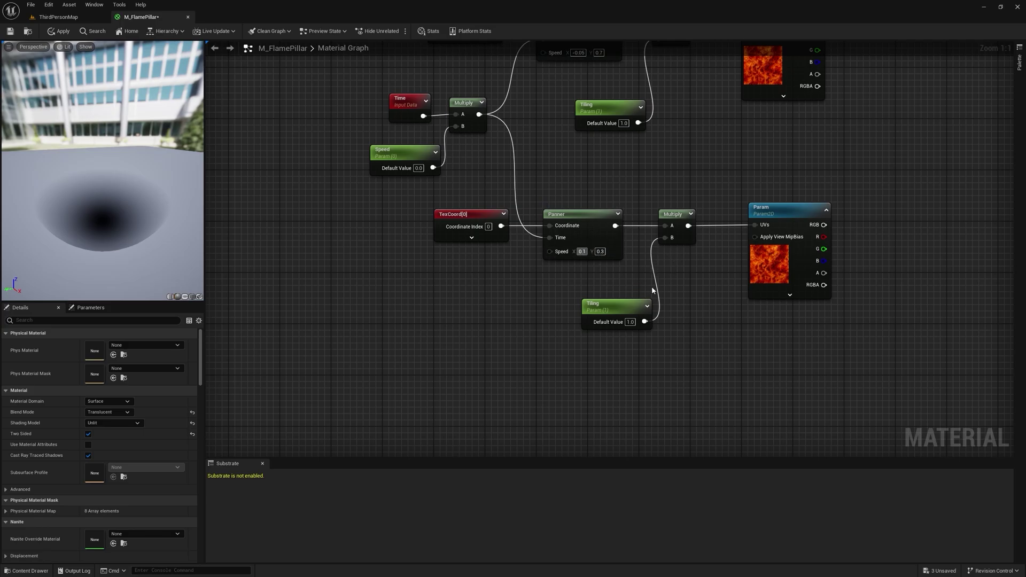
Step: Multiply the upper chain's UV Multiply output by 2, feed it into the lower UV Multiply's B, and delete the duplicated Tiling parameter
right_drag(651, 290, 584, 335)
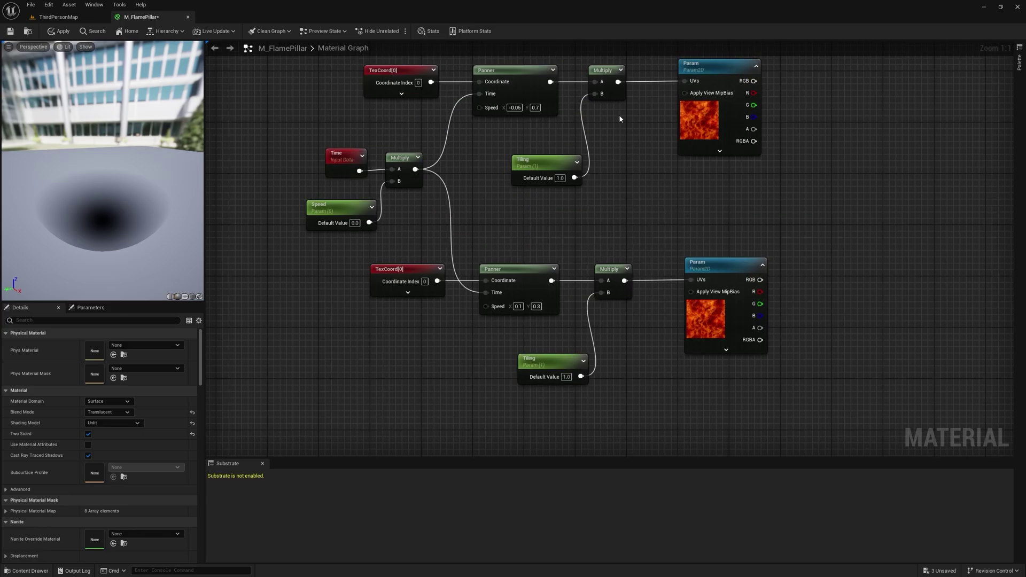
key(m)
click(614, 138)
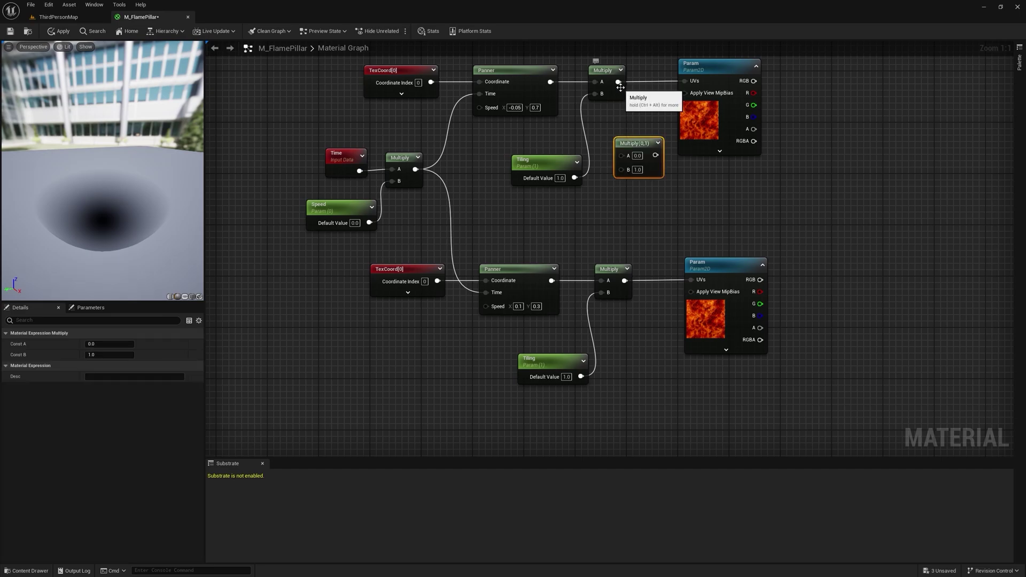
drag(618, 83, 601, 292)
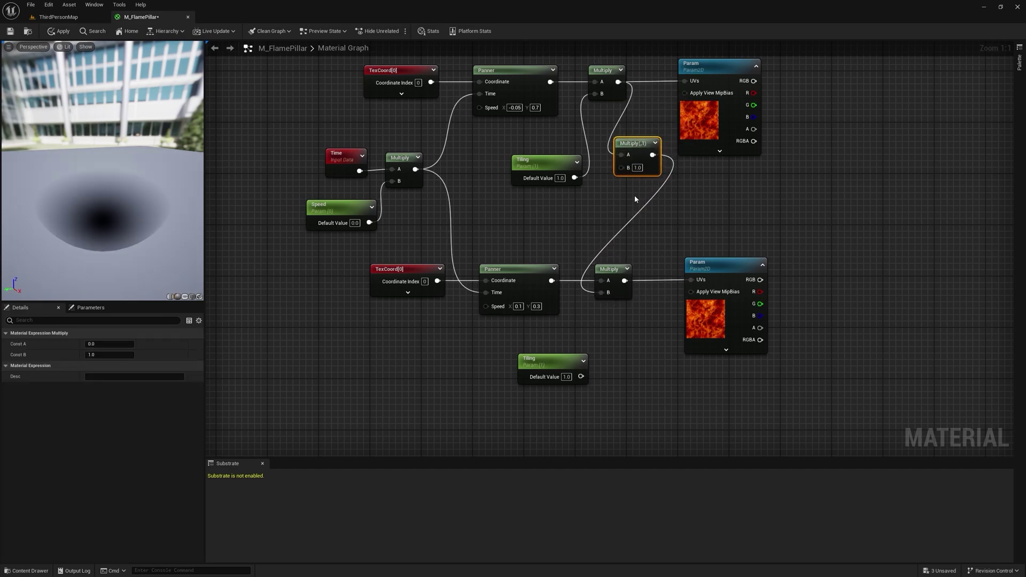
click(635, 168)
text(2)
key(Return)
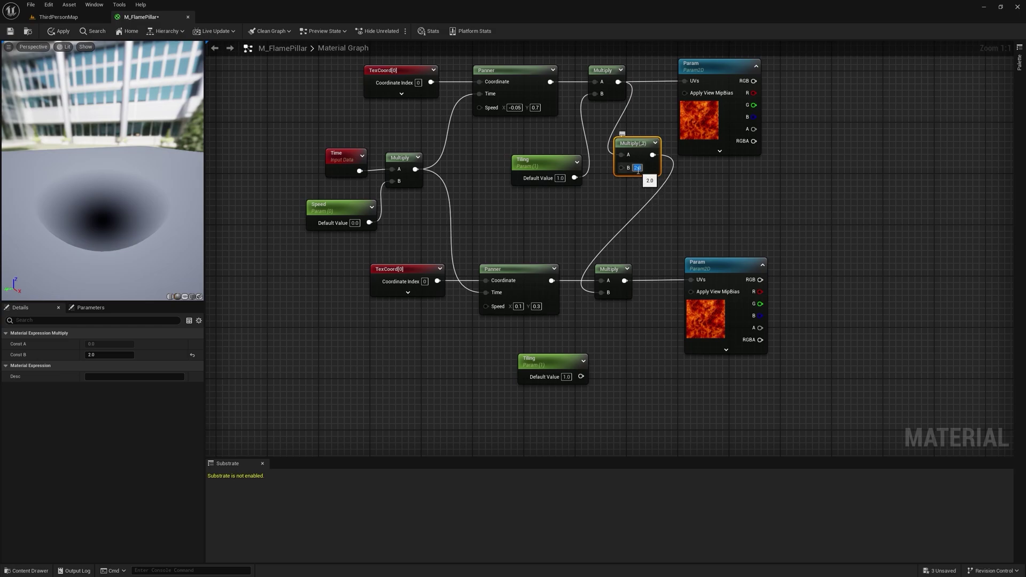
click(577, 357)
key(Delete)
Step: Combine the red channels of both fire textures with an Add node and show the node's preview
right_drag(802, 216, 629, 262)
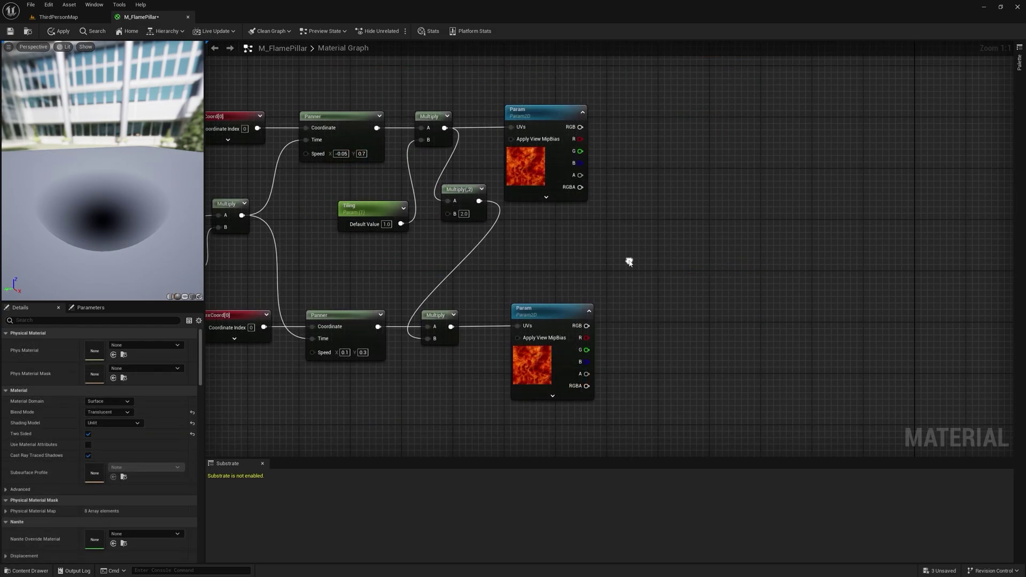
key(a)
click(612, 203)
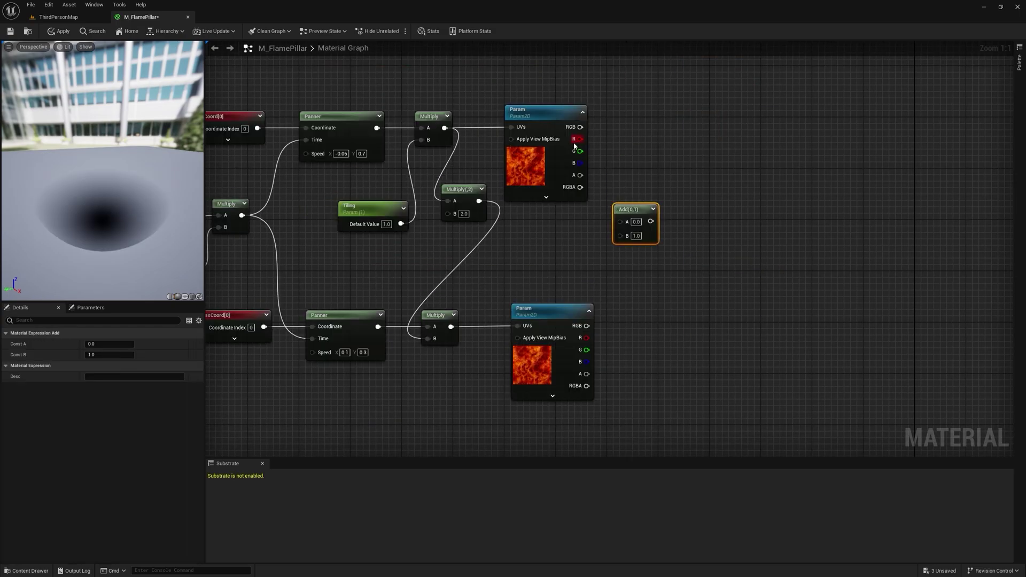
drag(580, 139, 620, 221)
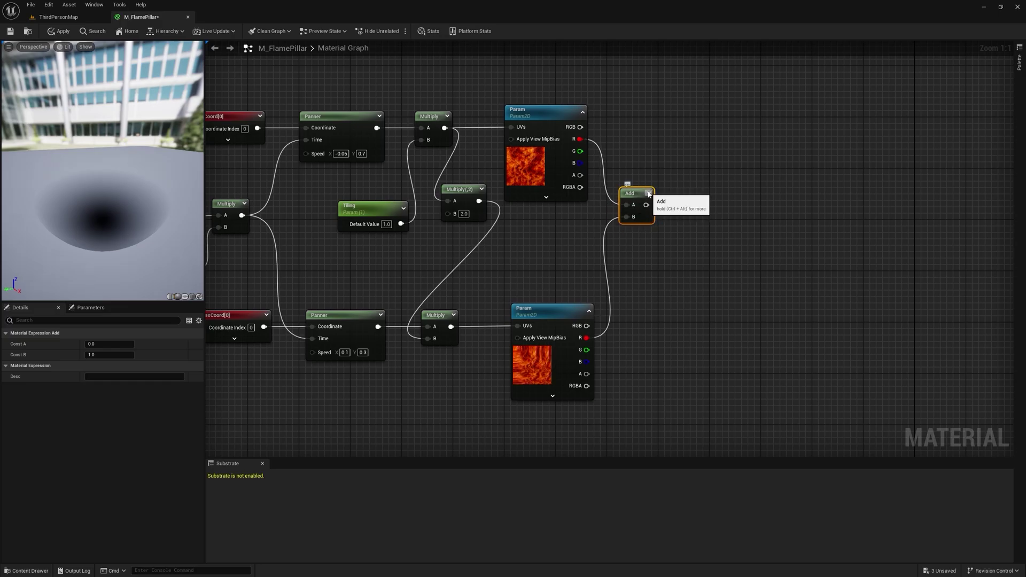
click(650, 193)
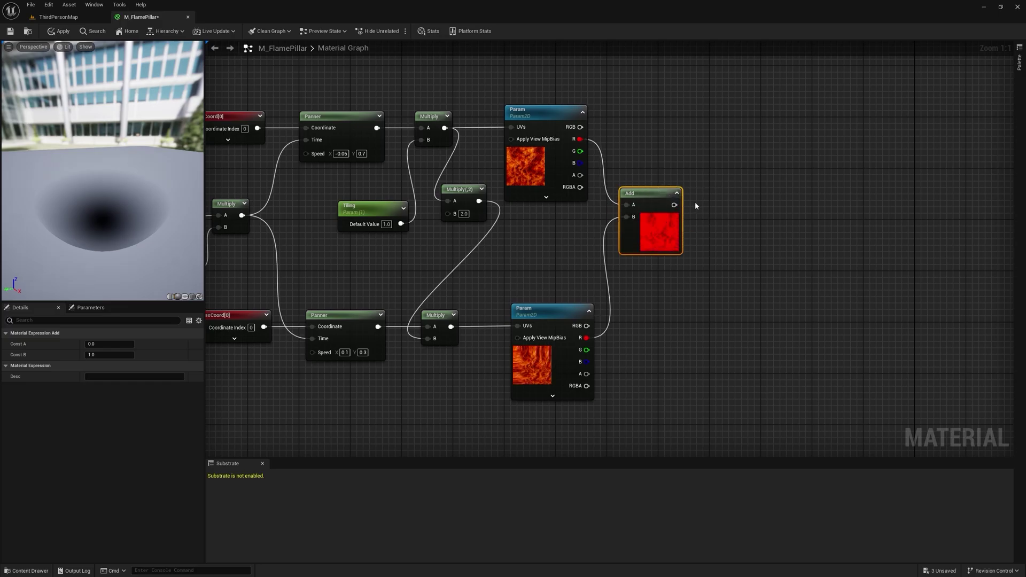
Step: Connect the Add output to a new Multiply node with B set to 0.5
key(m)
click(699, 207)
drag(674, 205, 709, 222)
click(727, 224)
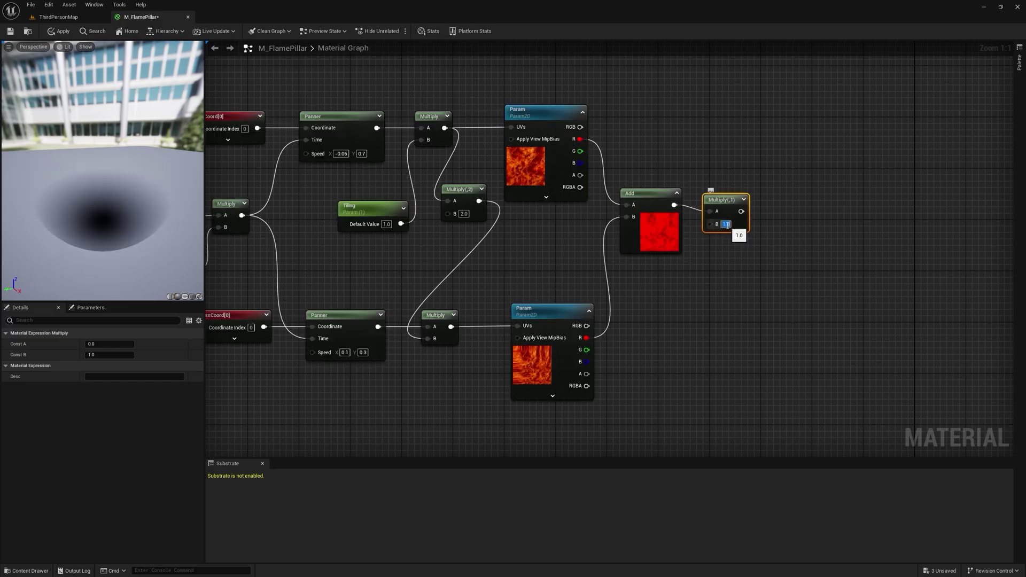
text(0.5)
key(Return)
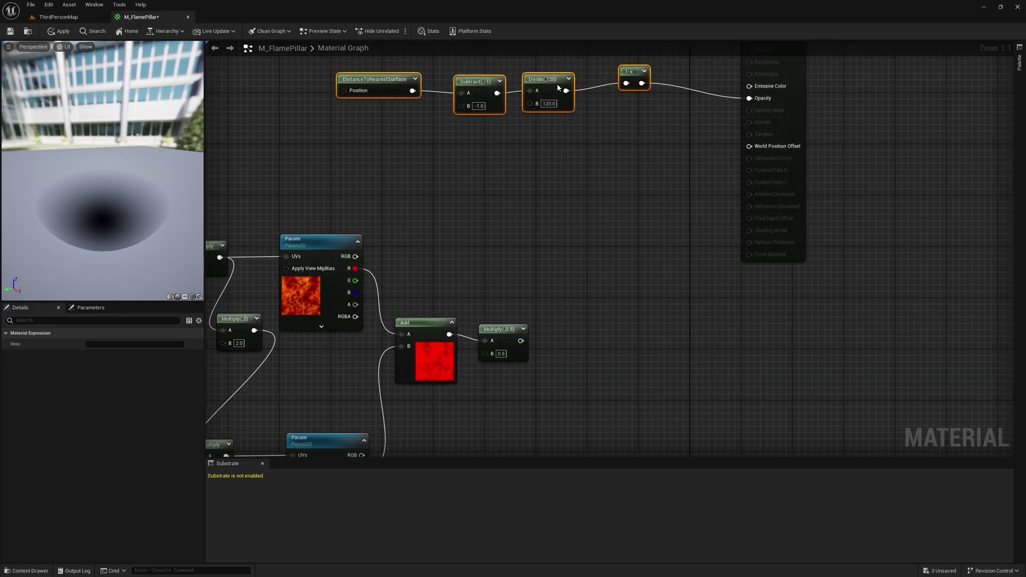
Step: Subtract the halved noise from the OneMinus output with a new Subtract node and feed the result into a Ceil node
drag(557, 83, 586, 120)
text(sub)
click(602, 169)
drag(521, 341, 594, 155)
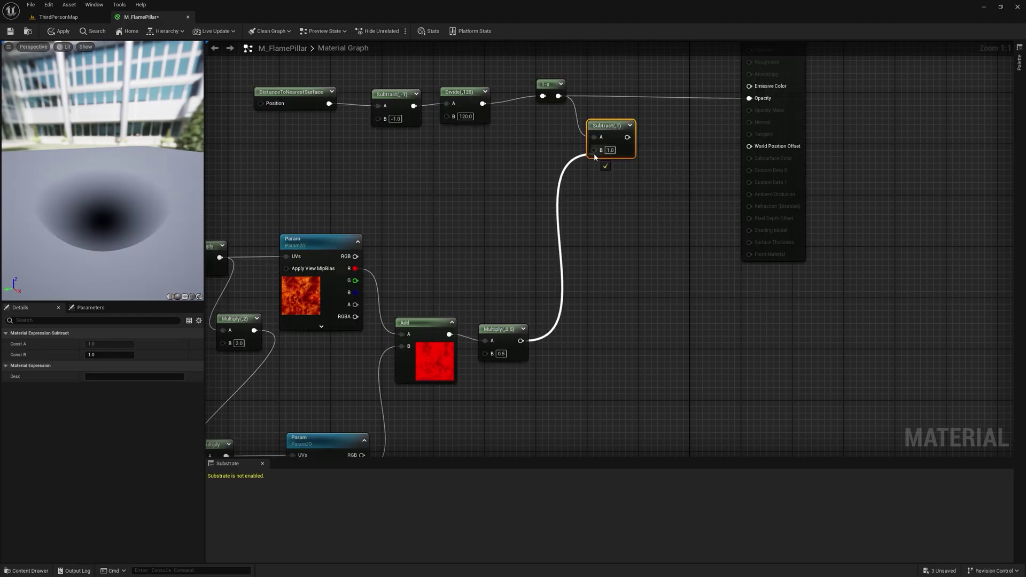
drag(445, 188, 487, 208)
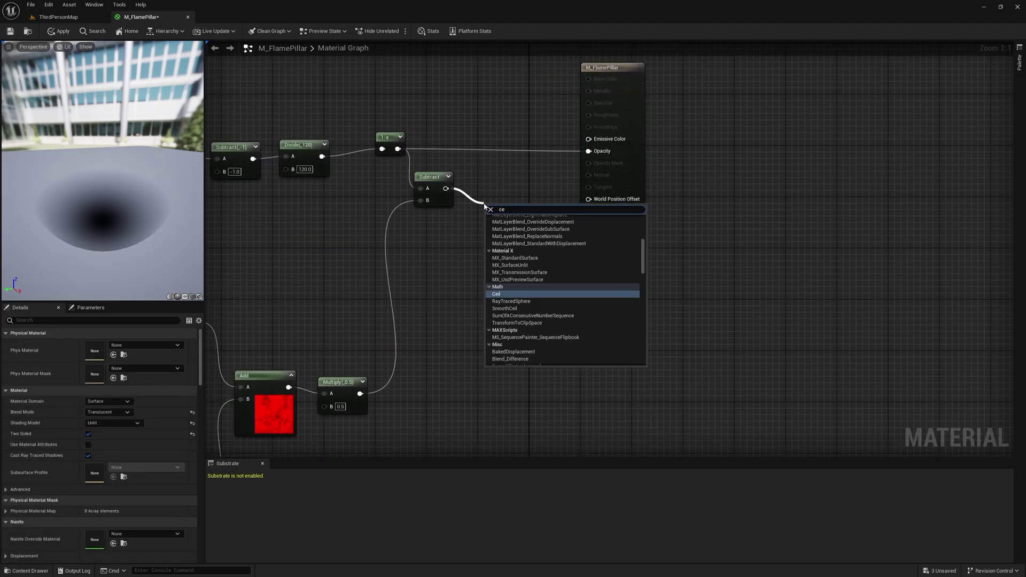
text(cei)
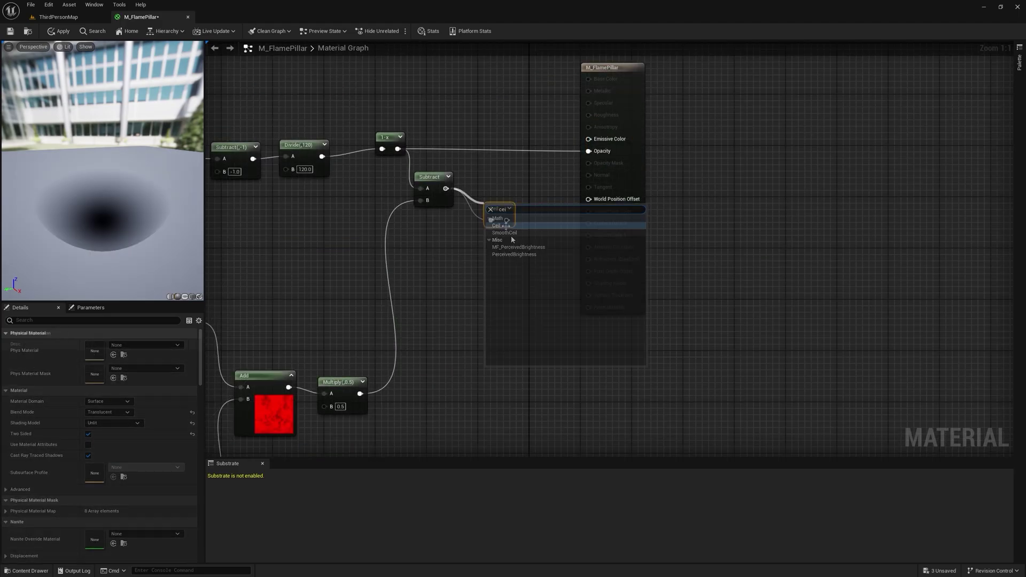
Step: Add the Ceil node after the Subtract, connect it to the material's Opacity, and set the Speed parameter's default to 1
click(505, 226)
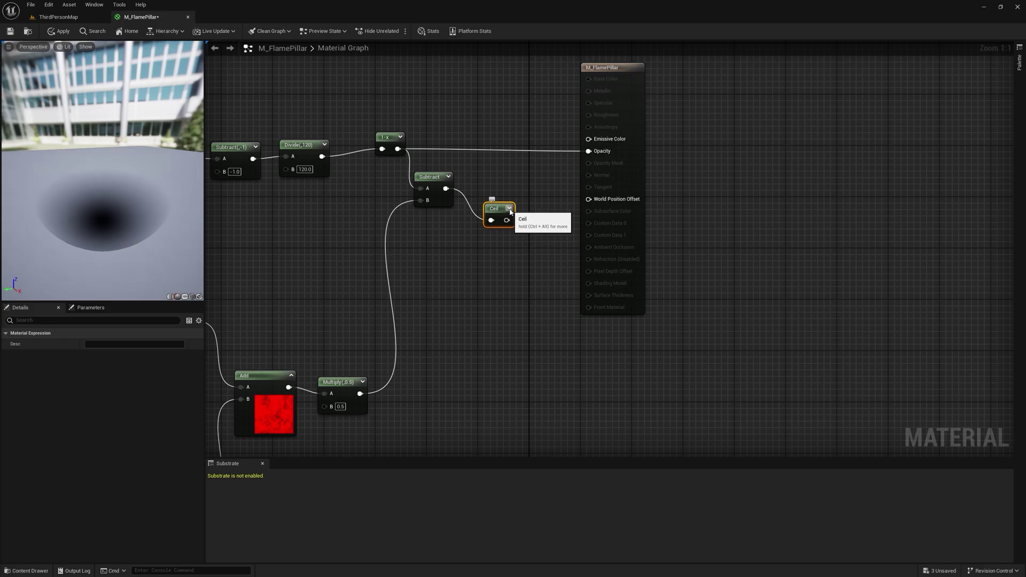
drag(506, 220, 597, 155)
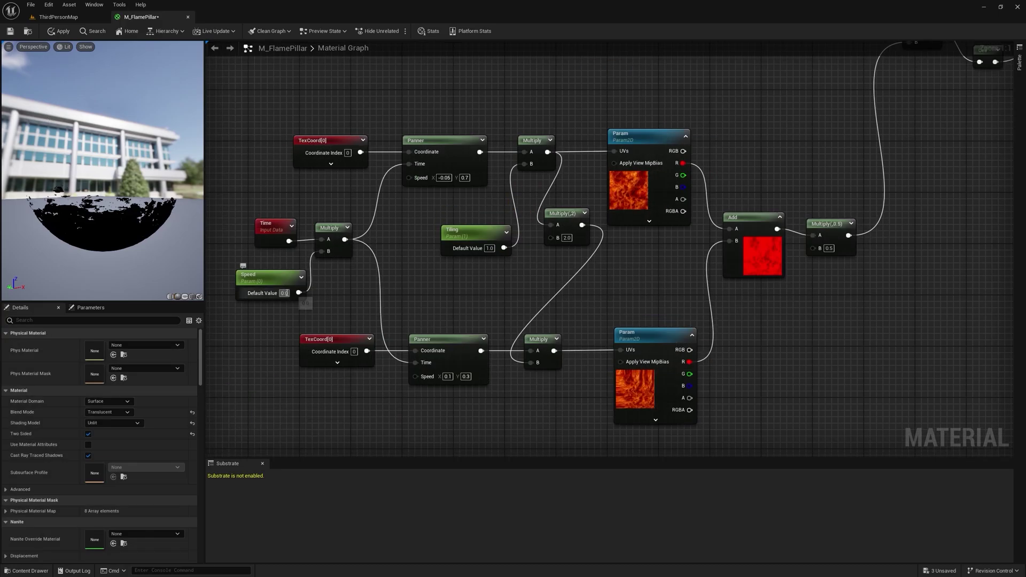
text(1)
key(Return)
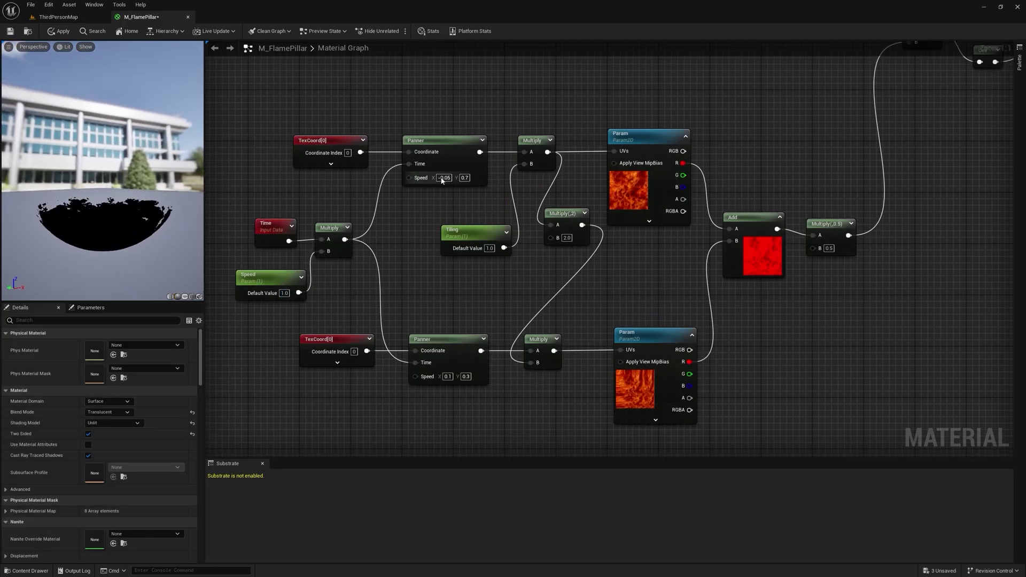
Step: Save the M_FlamePillar material and return to the ThirdPersonMap level
right_drag(734, 122, 370, 235)
right_drag(516, 241, 560, 284)
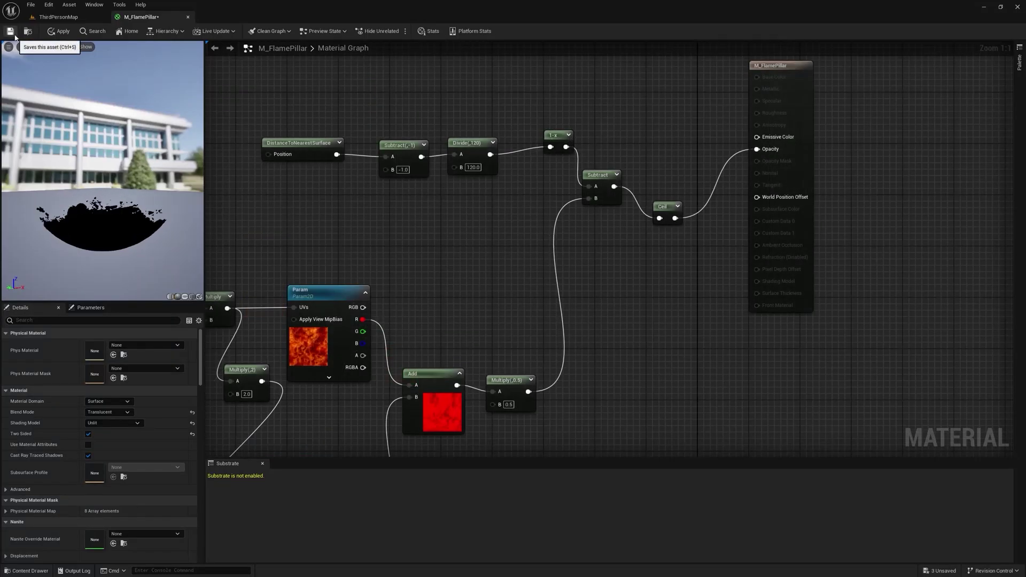
click(15, 36)
click(79, 20)
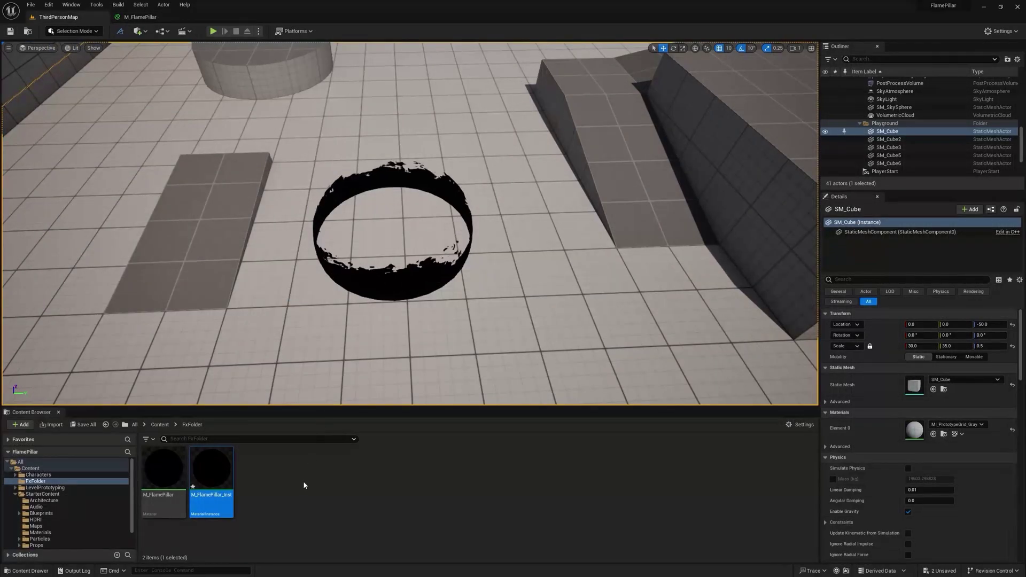
Step: Create a Curve Atlas asset named CAT_Main_YT in FxFolder
right_click(261, 467)
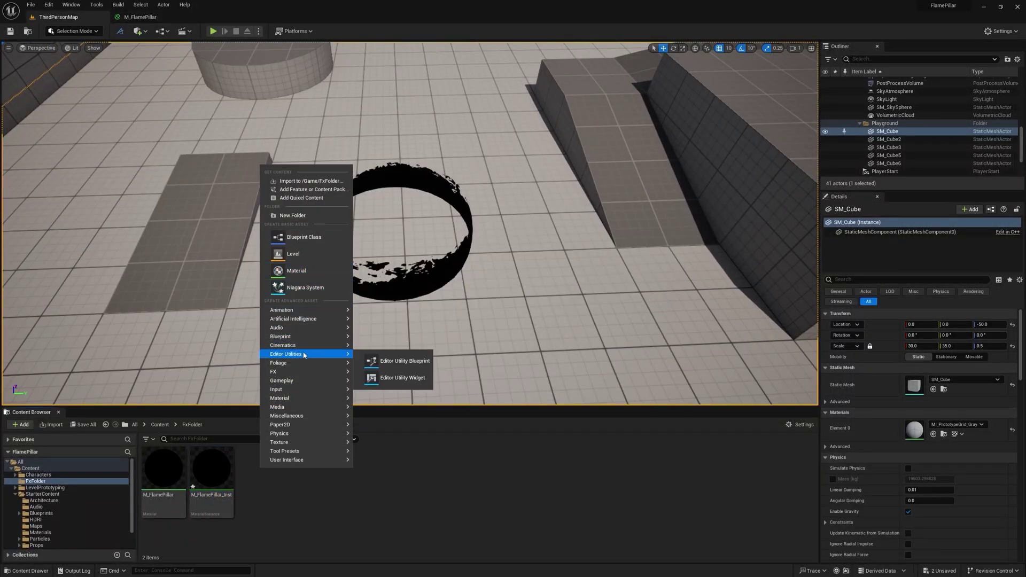
mouse_move(303, 401)
mouse_move(321, 416)
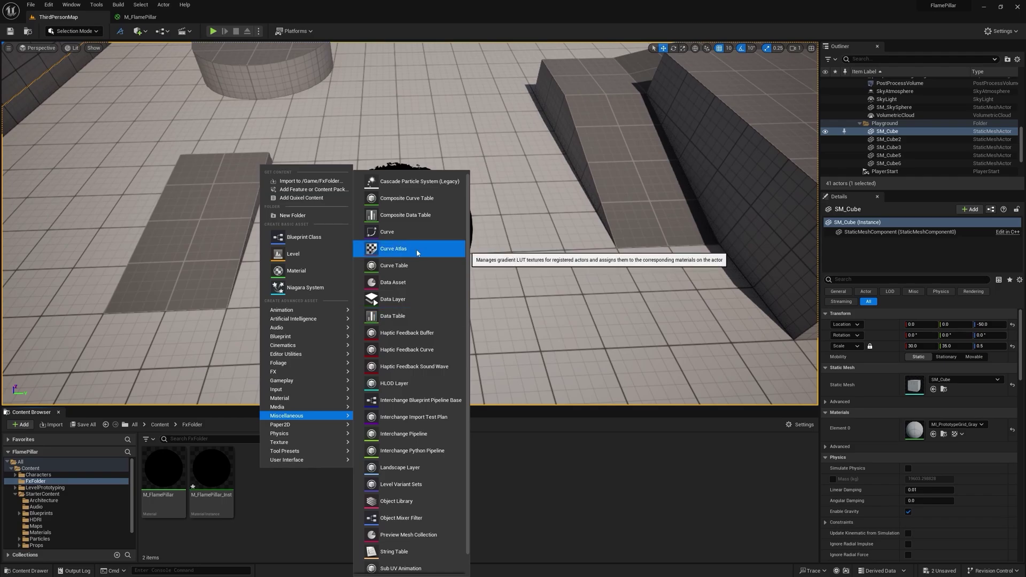
click(393, 248)
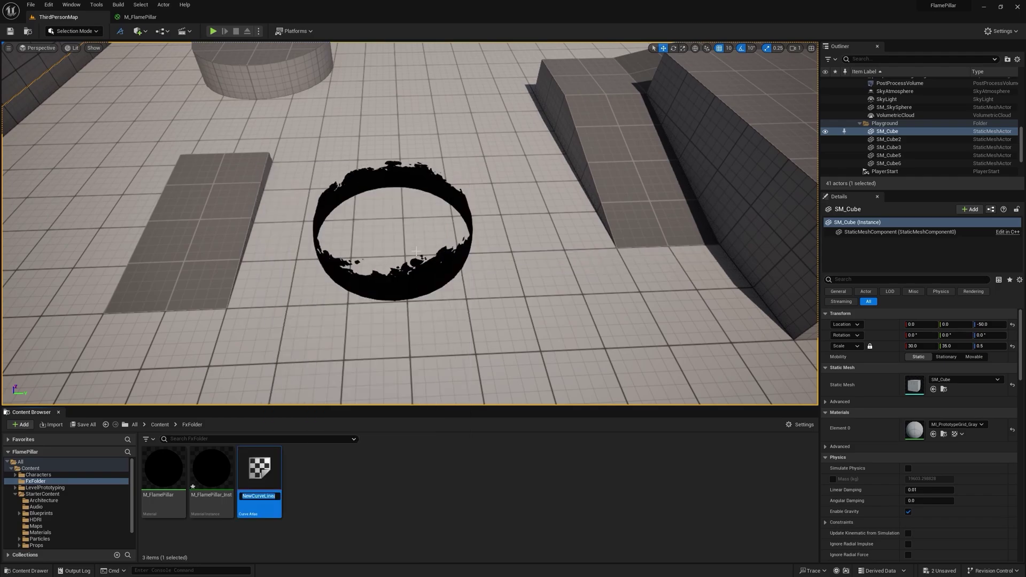
text(CAT_M)
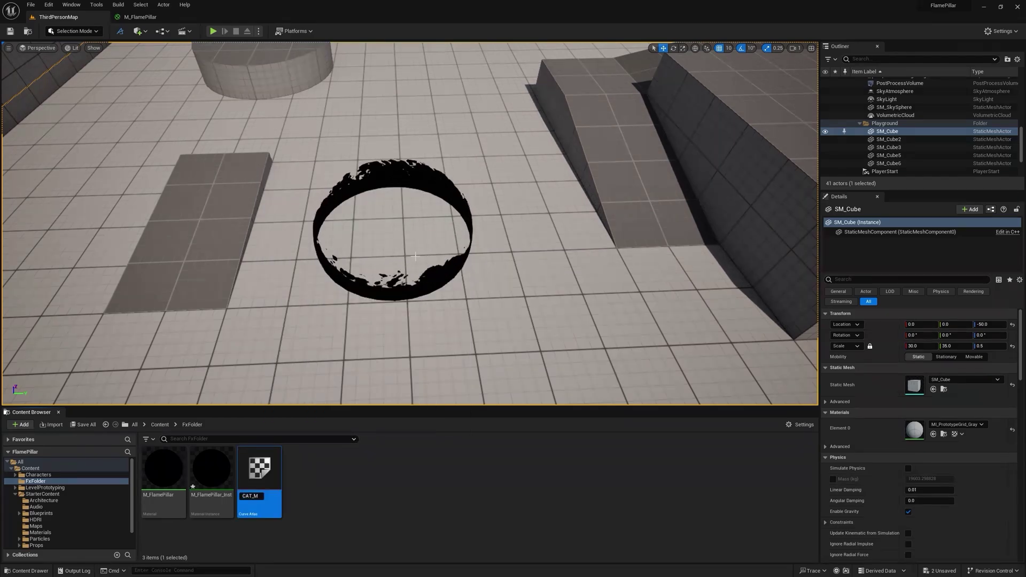
text(ain_YT)
key(Return)
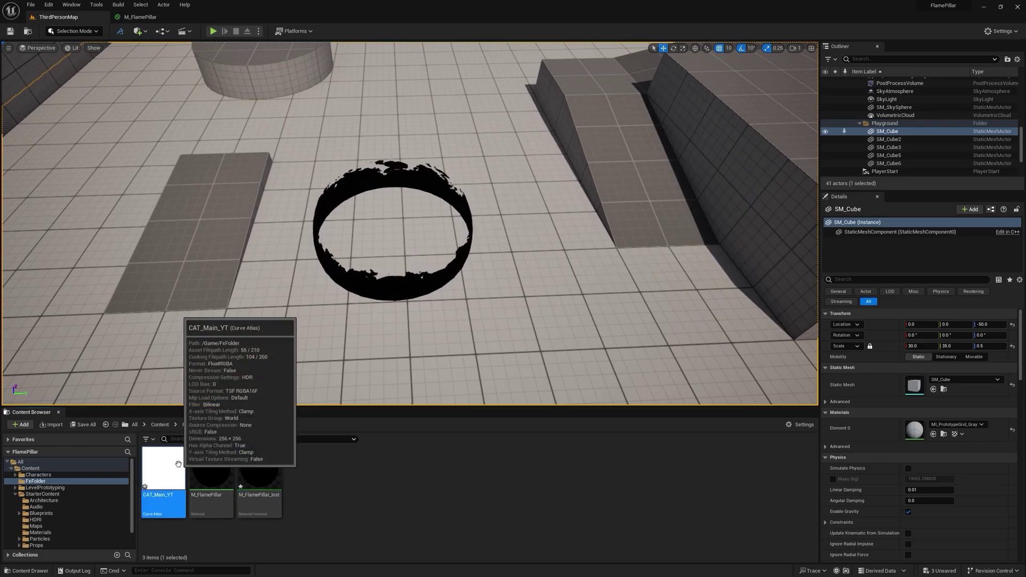
Step: Open CAT_Main_YT, turn off its square resolution and set the texture height to 2
double_click(163, 470)
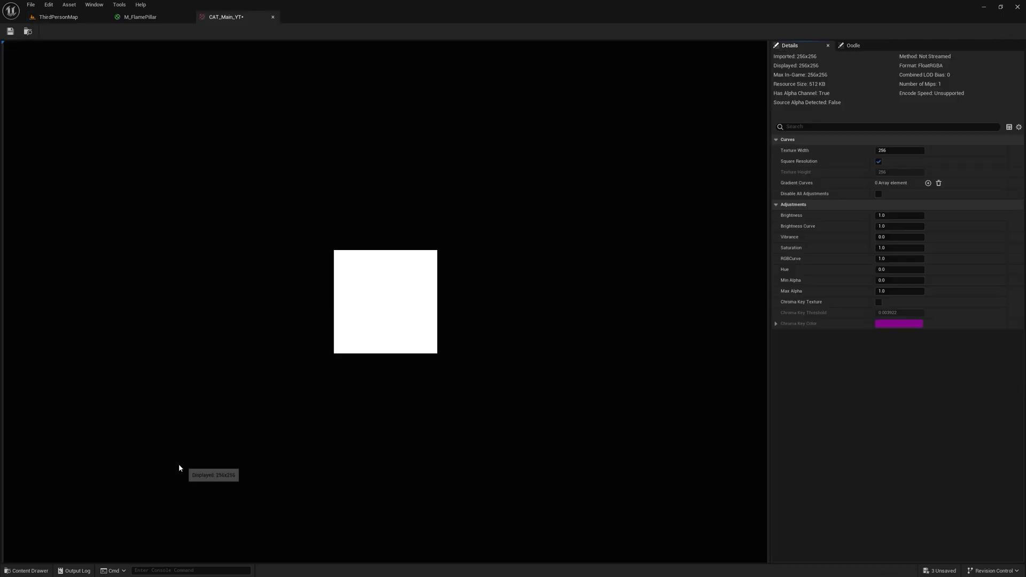
click(879, 162)
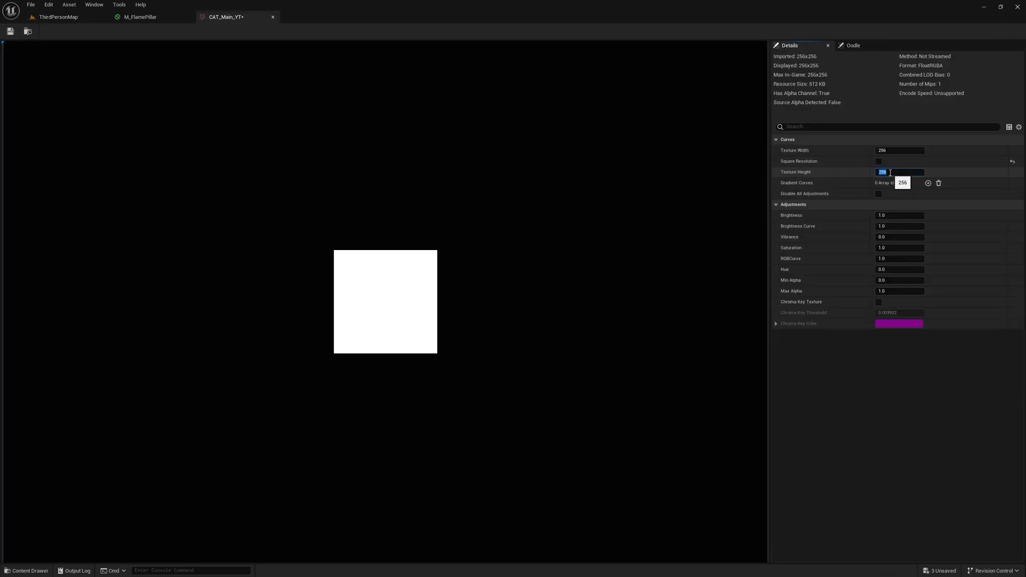
key(Return)
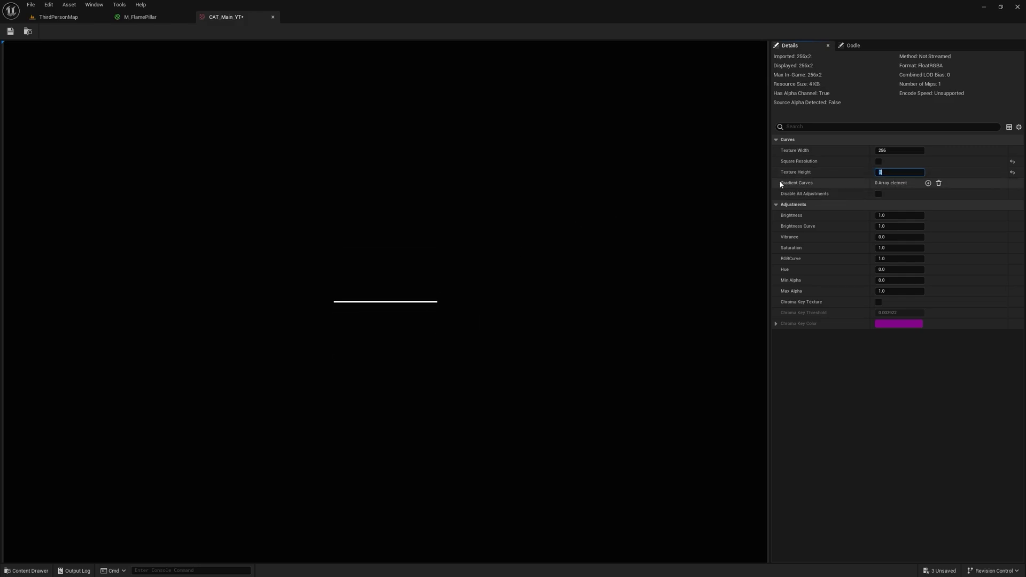
Step: Add one gradient curve entry to CAT_Main_YT and leave its curve unassigned
click(928, 183)
click(917, 196)
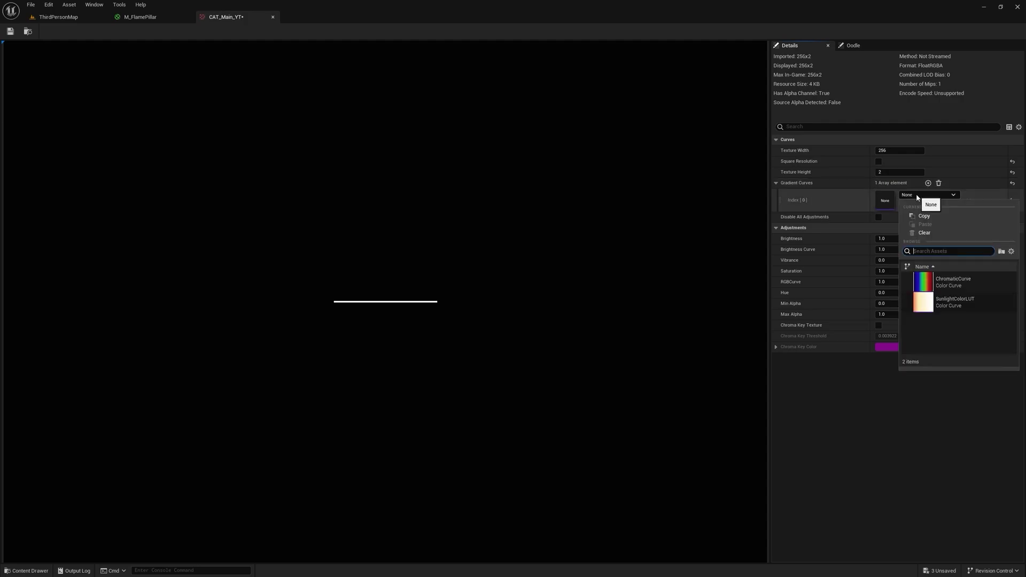
click(916, 198)
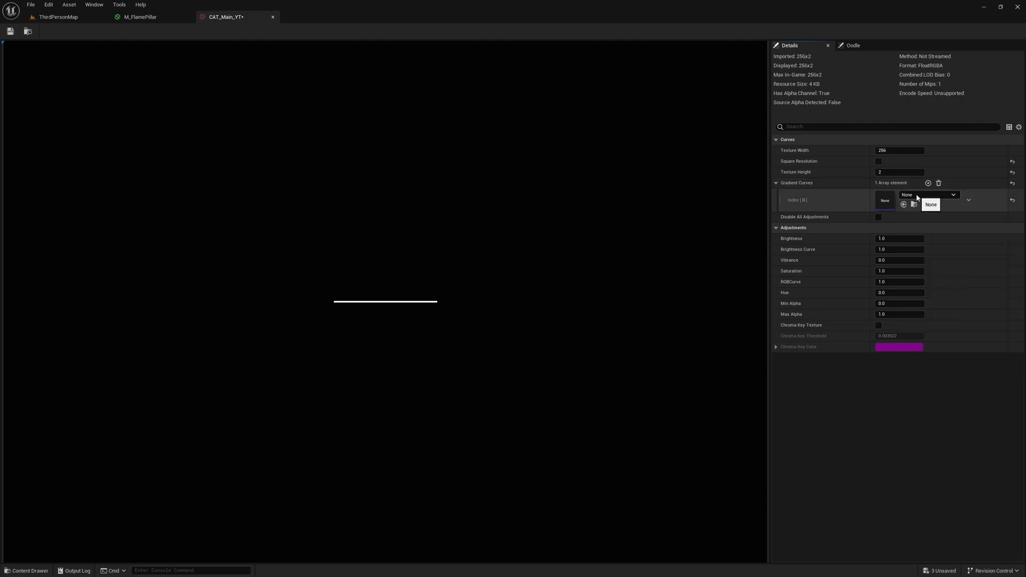
click(953, 197)
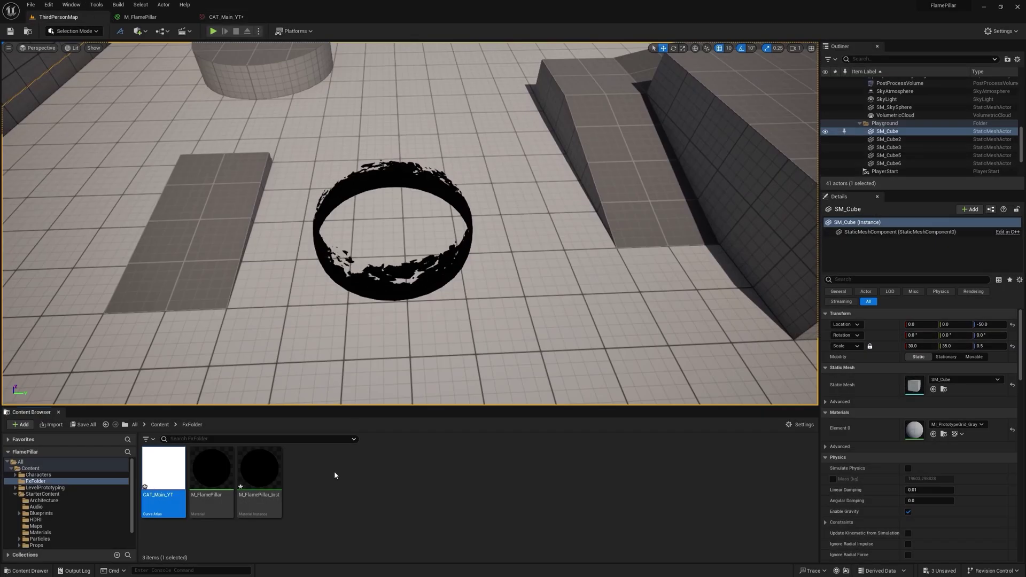
Step: Create a Curve asset of class CurveLinearColor in FxFolder and name it CB_Color_YT
right_click(335, 475)
mouse_move(375, 422)
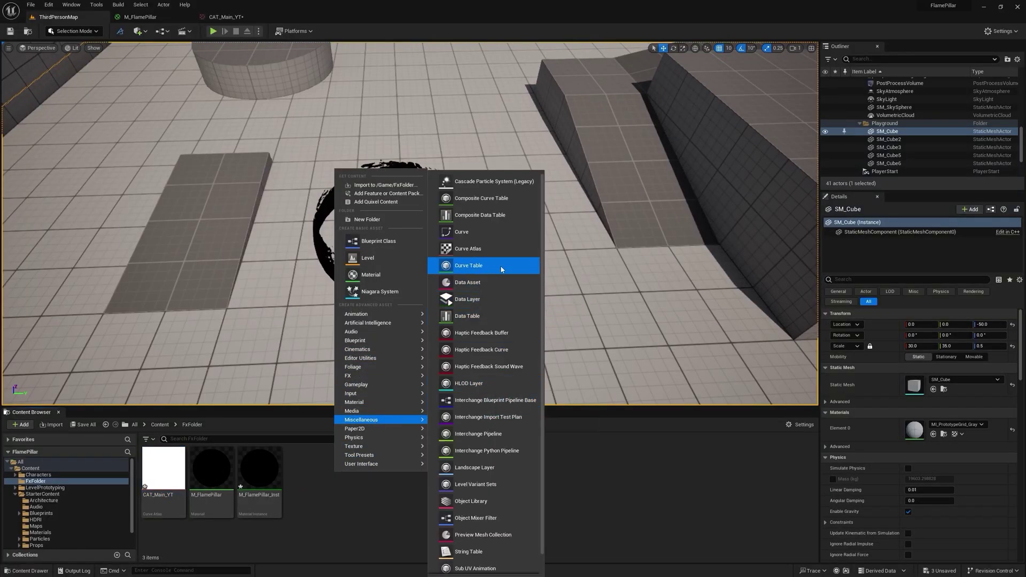
click(480, 233)
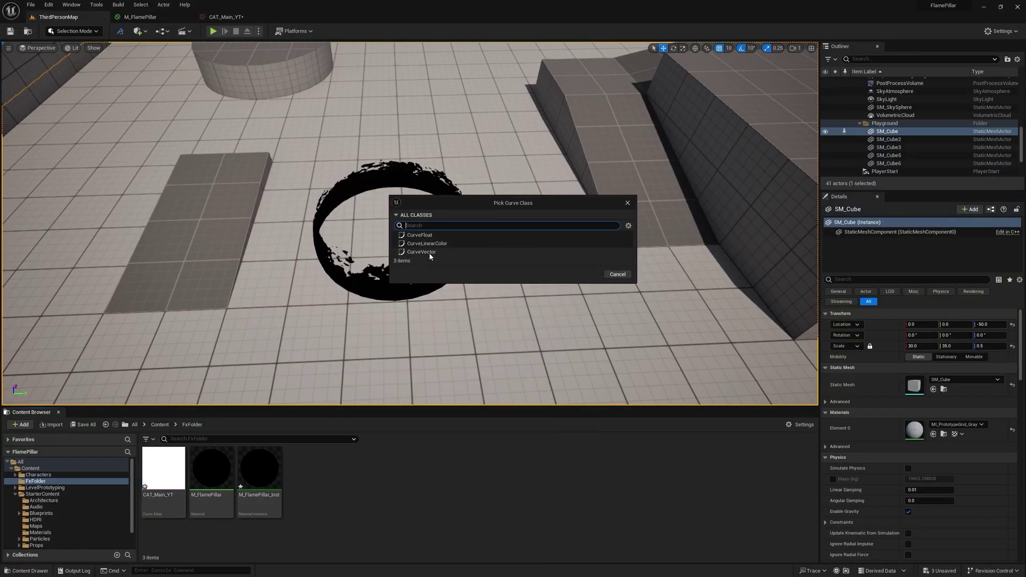
click(441, 244)
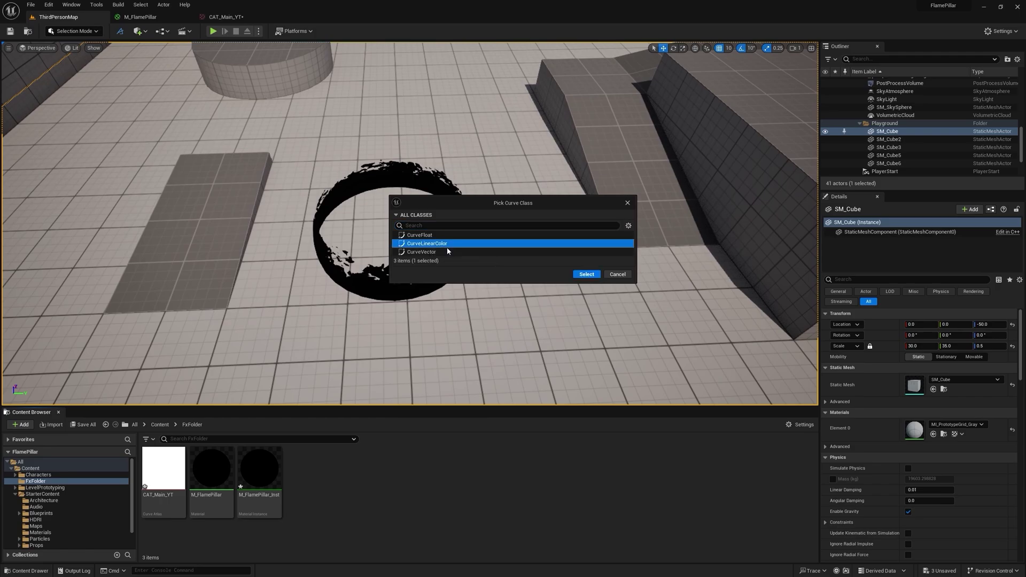
click(592, 277)
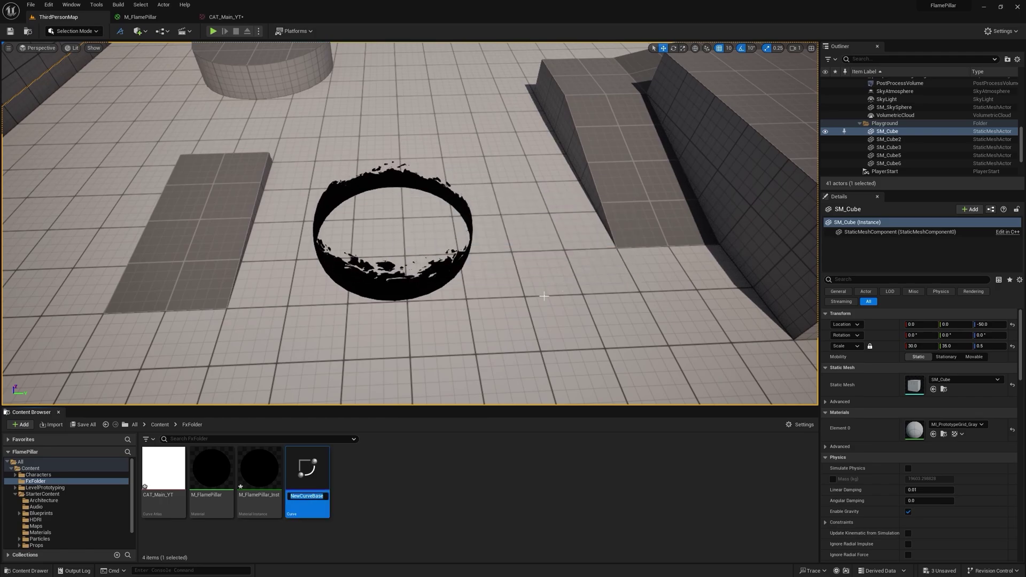
text(CB_Color_YT)
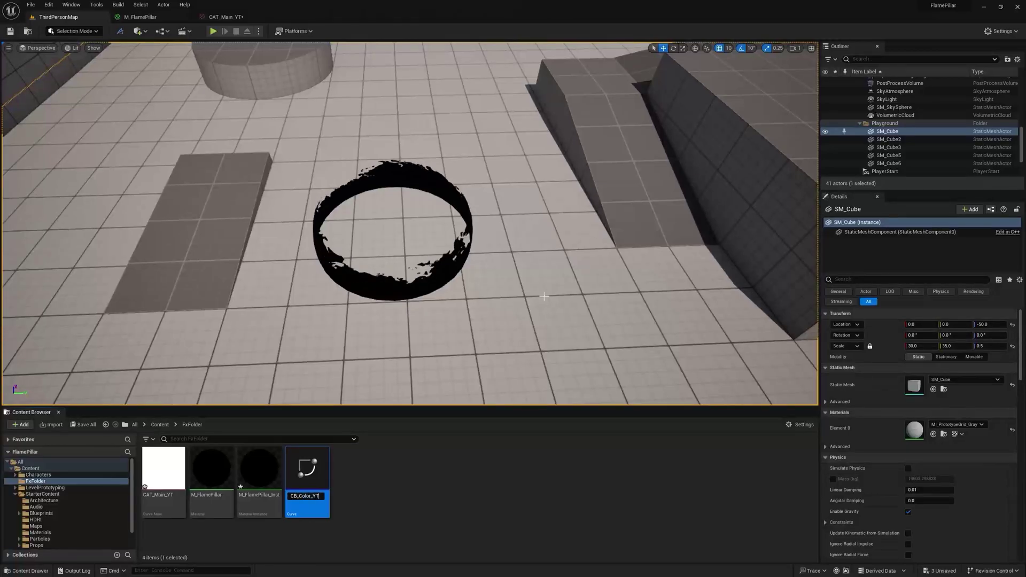
key(Return)
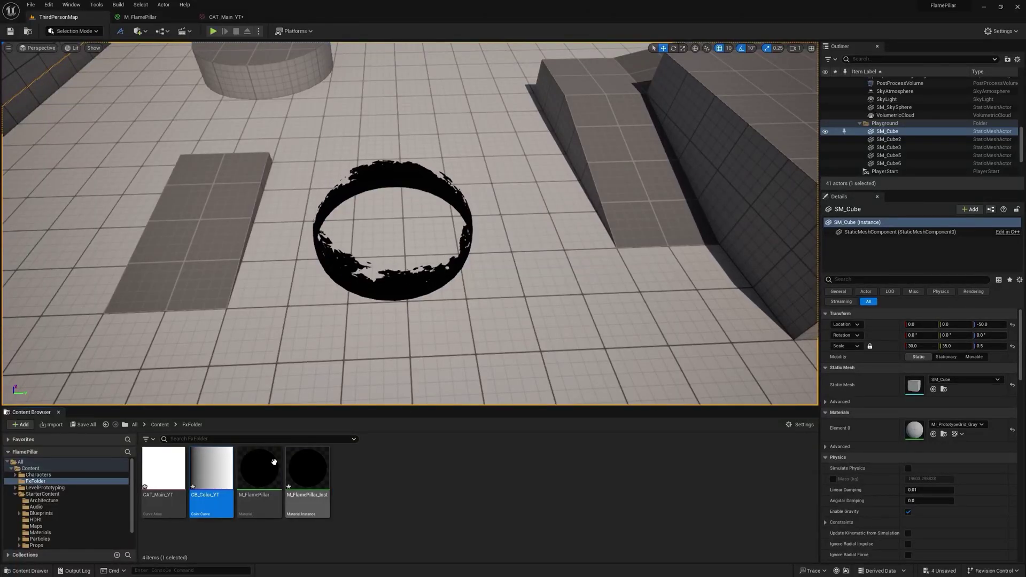
Step: Open CB_Color_YT and set the color key at 0 to pure red with value 20
double_click(222, 456)
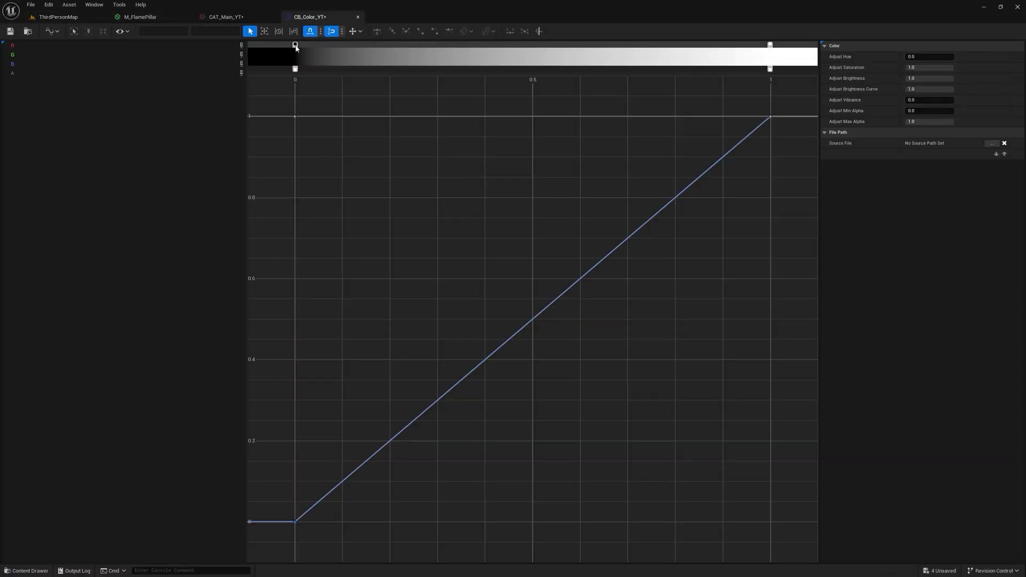
double_click(296, 46)
drag(396, 86, 415, 75)
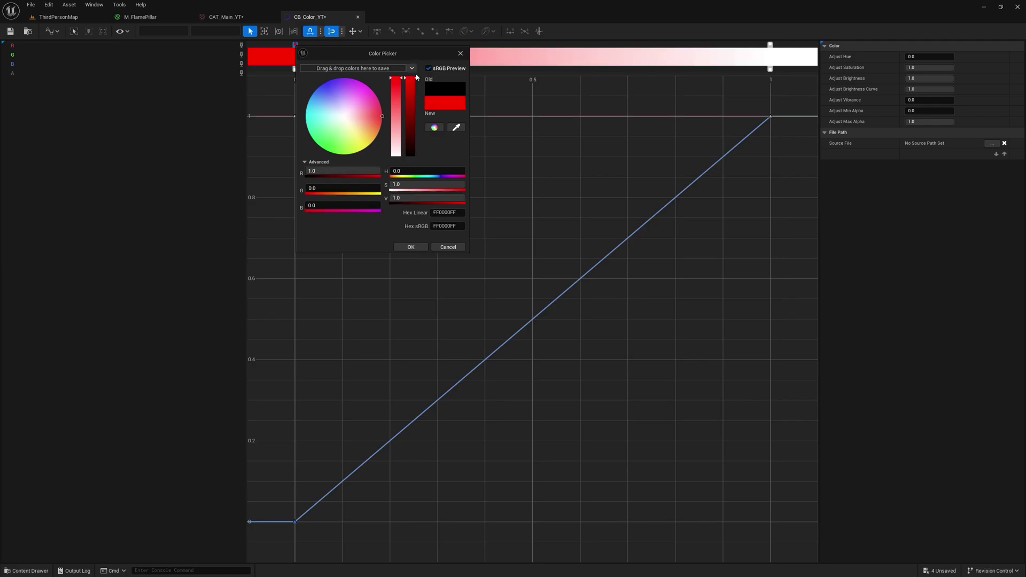
click(417, 249)
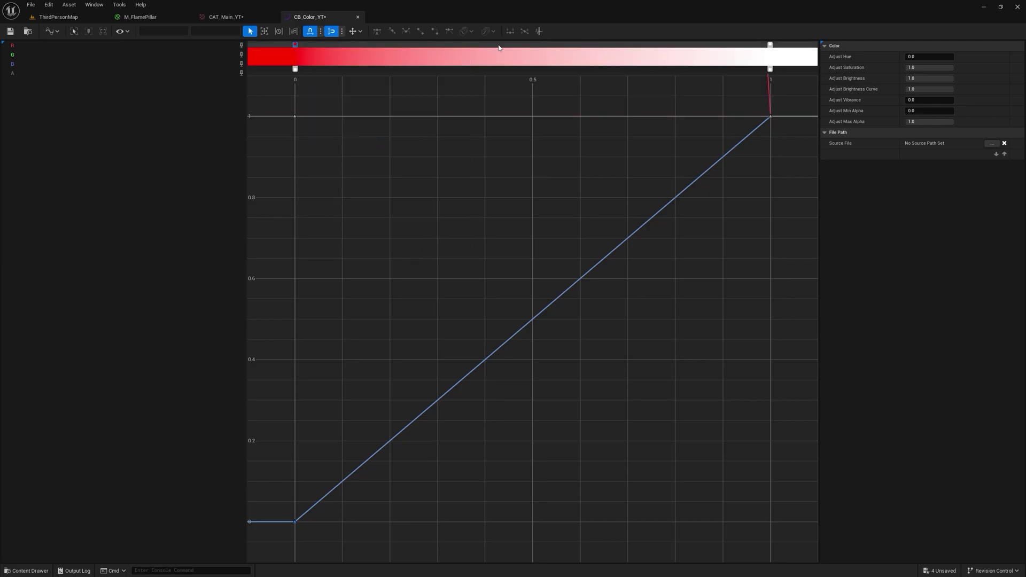
Step: Add a color key at about 0.43 on the gradient and set it to black
click(498, 45)
double_click(498, 45)
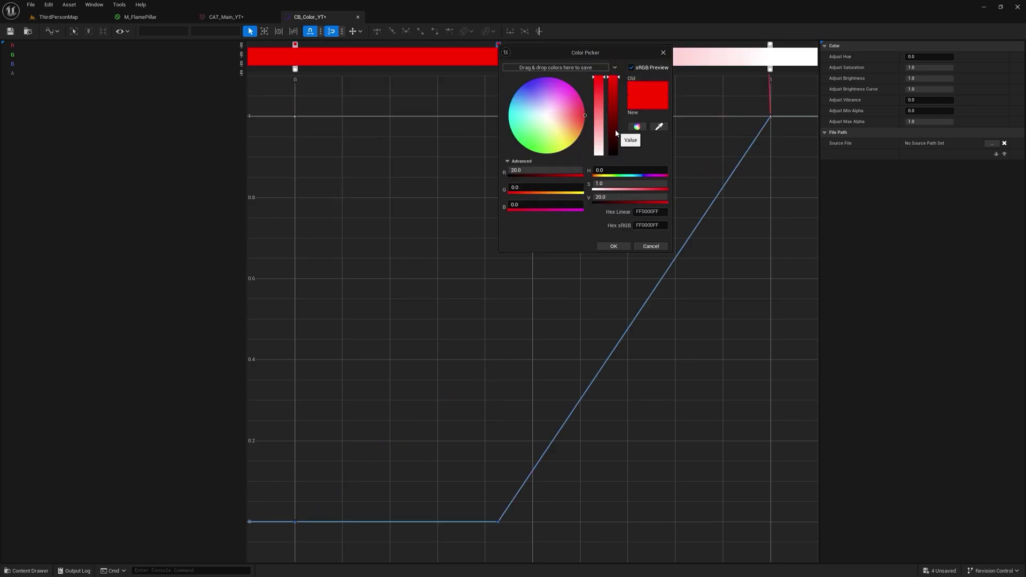
drag(615, 133, 613, 174)
click(629, 247)
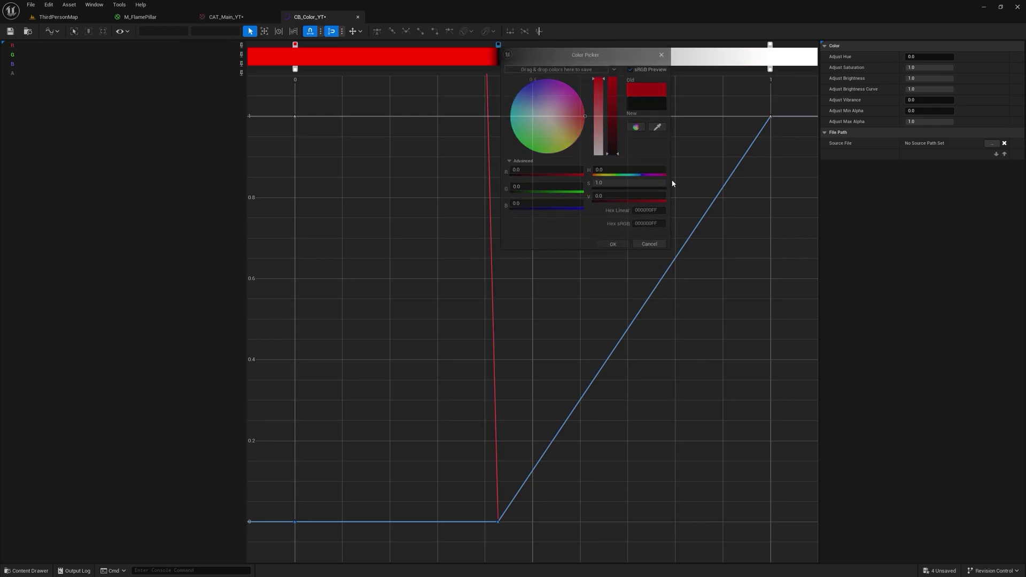
Step: Set the color key at 1 to black and display the color curves in normalized view
double_click(771, 46)
drag(886, 87, 891, 162)
click(882, 249)
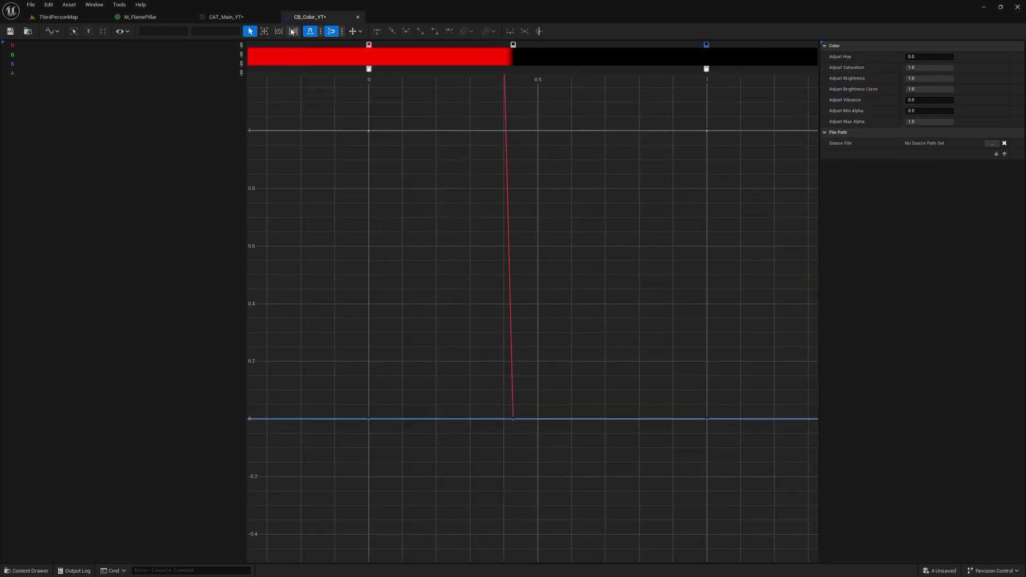
click(52, 31)
click(86, 65)
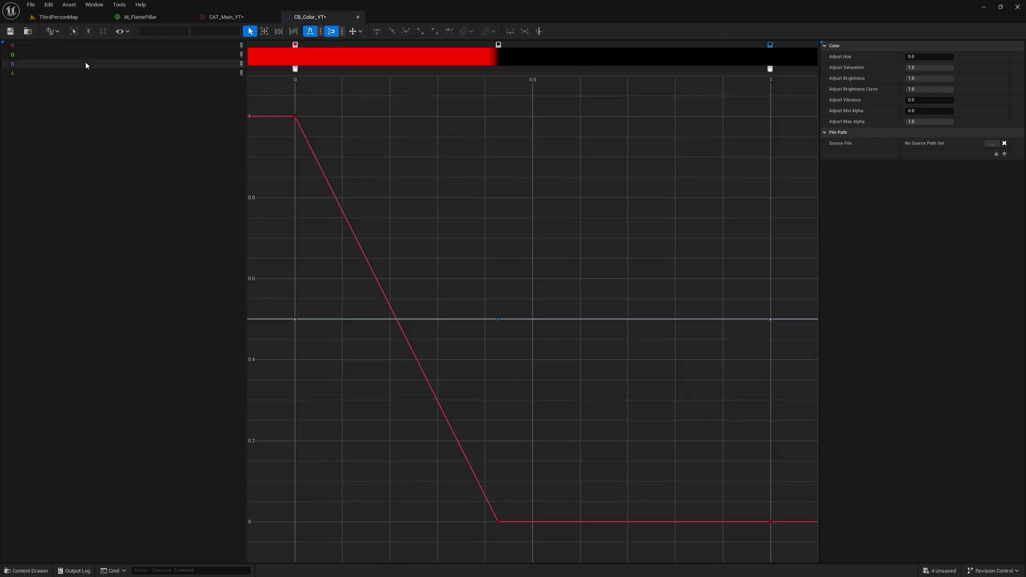
Step: Add a CurveAtlasRowParameter node to the M_FlamePillar material graph, above the Ceil node
click(153, 20)
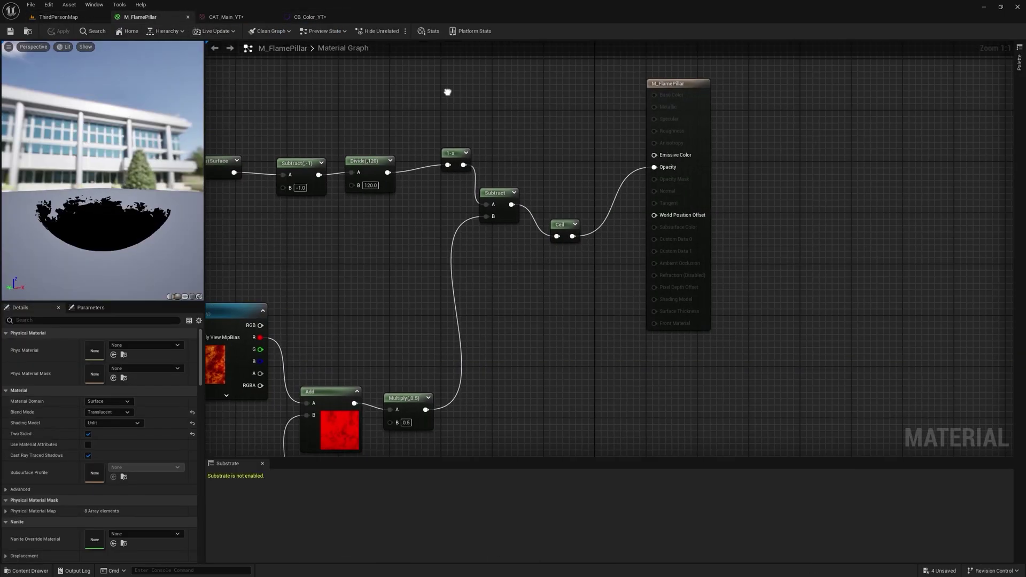
right_click(461, 99)
text(curve)
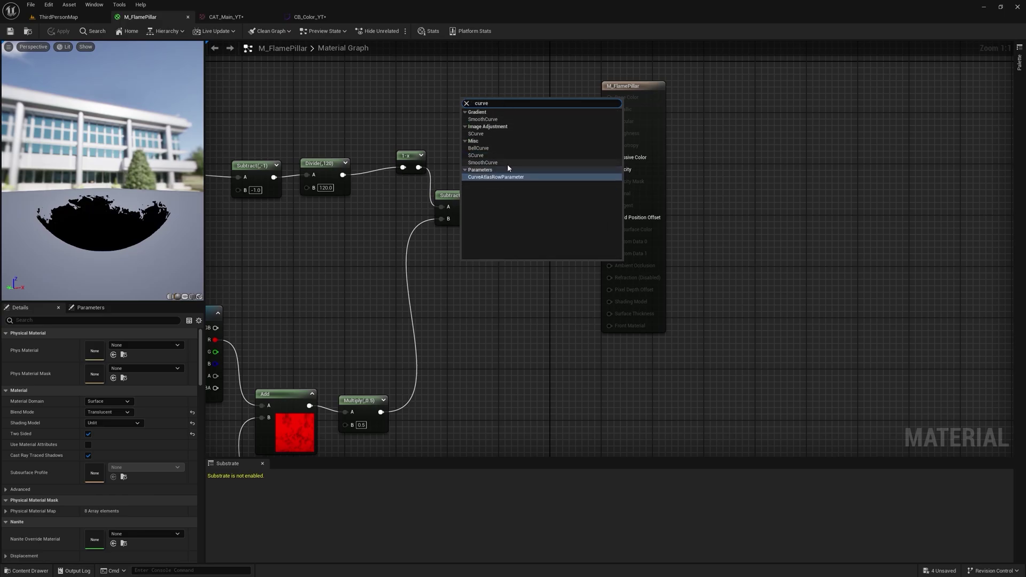
click(501, 178)
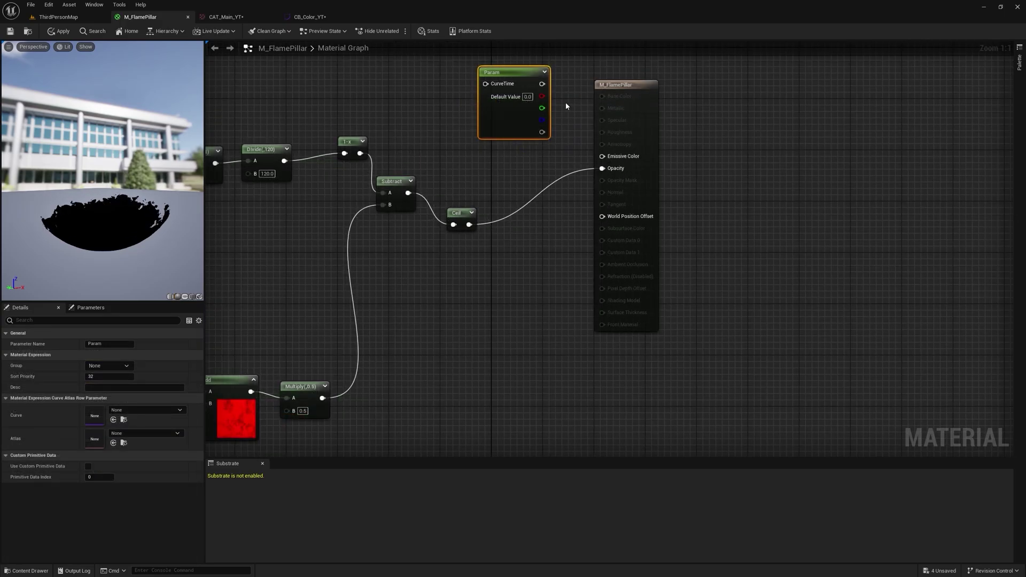
Step: Assign CAT_Main_YT as the curve parameter's atlas and open that atlas for editing
click(158, 433)
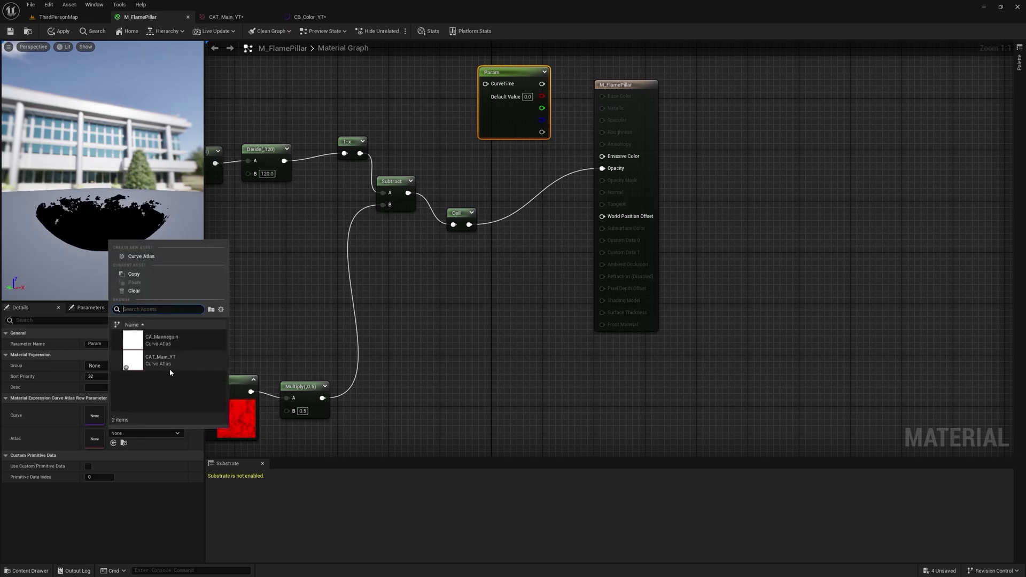
click(170, 368)
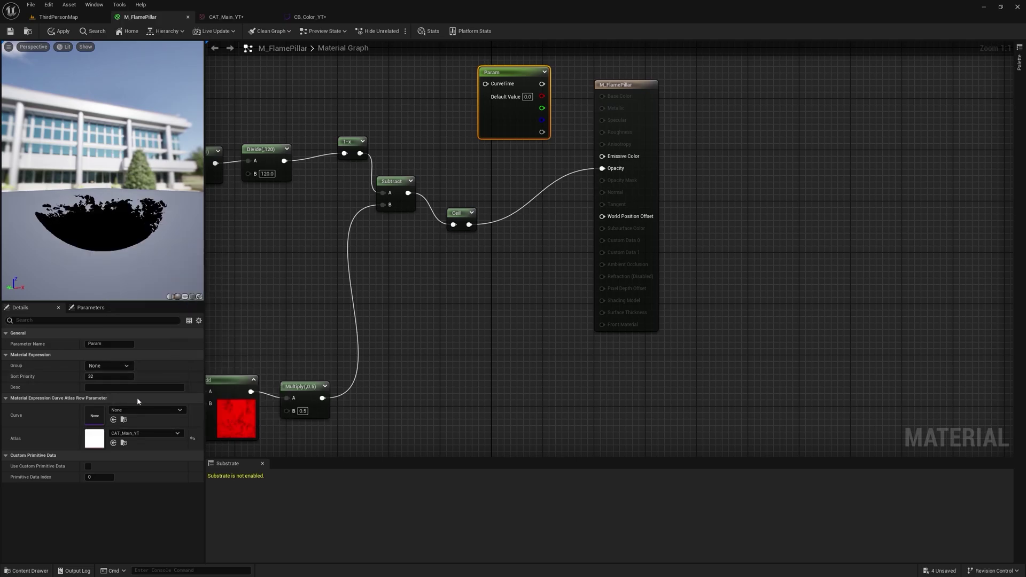
double_click(94, 438)
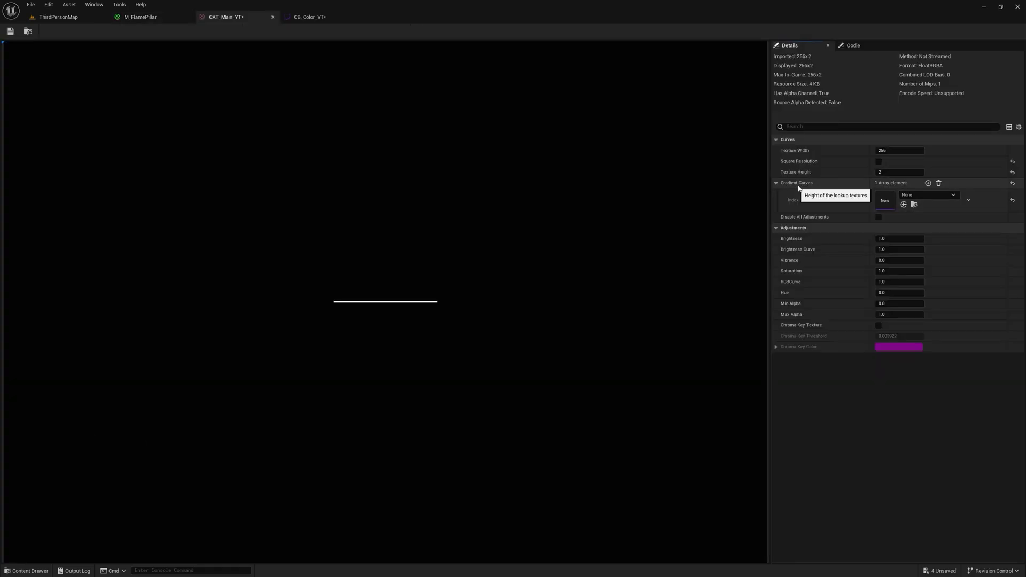
Step: Assign CB_Color_YT as the gradient curve in CAT_Main_YT and as the curve of M_FlamePillar's curve parameter
click(910, 196)
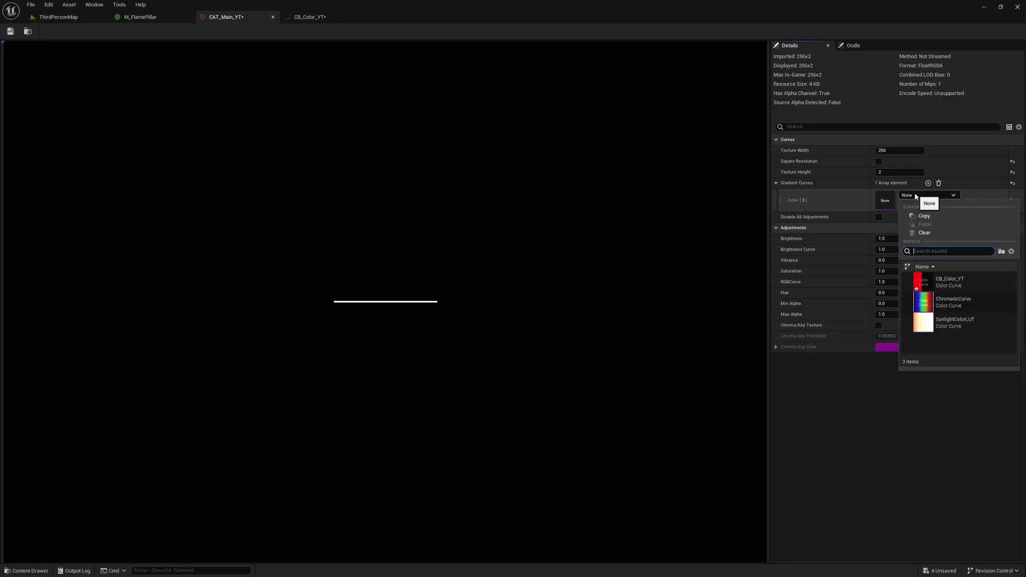
click(951, 283)
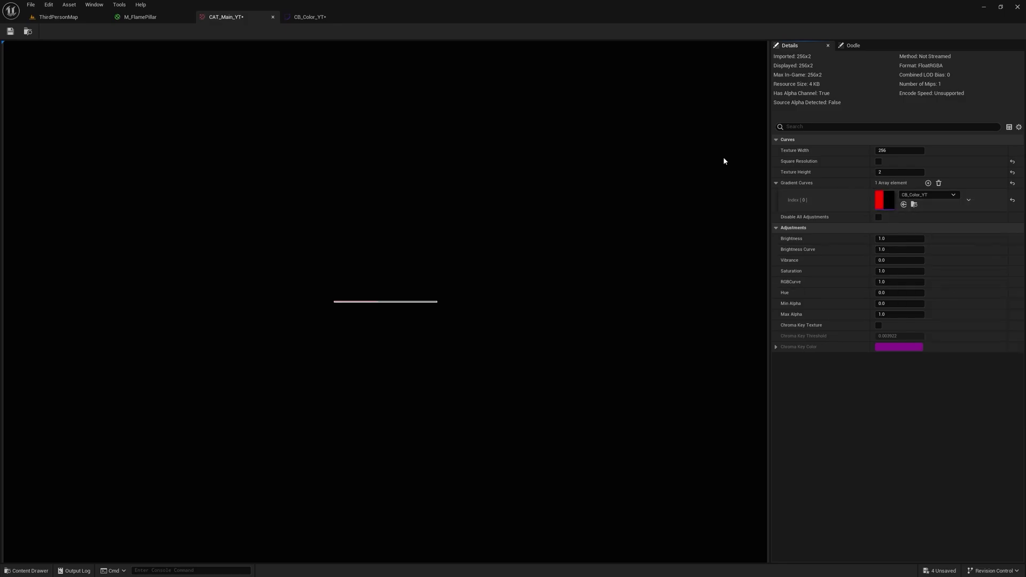
click(140, 19)
click(147, 410)
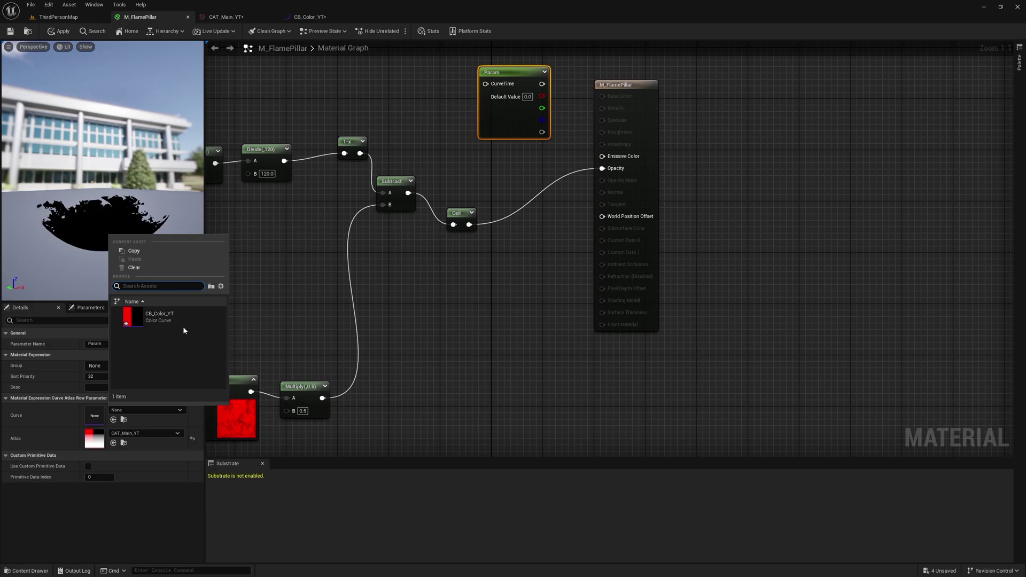
click(161, 318)
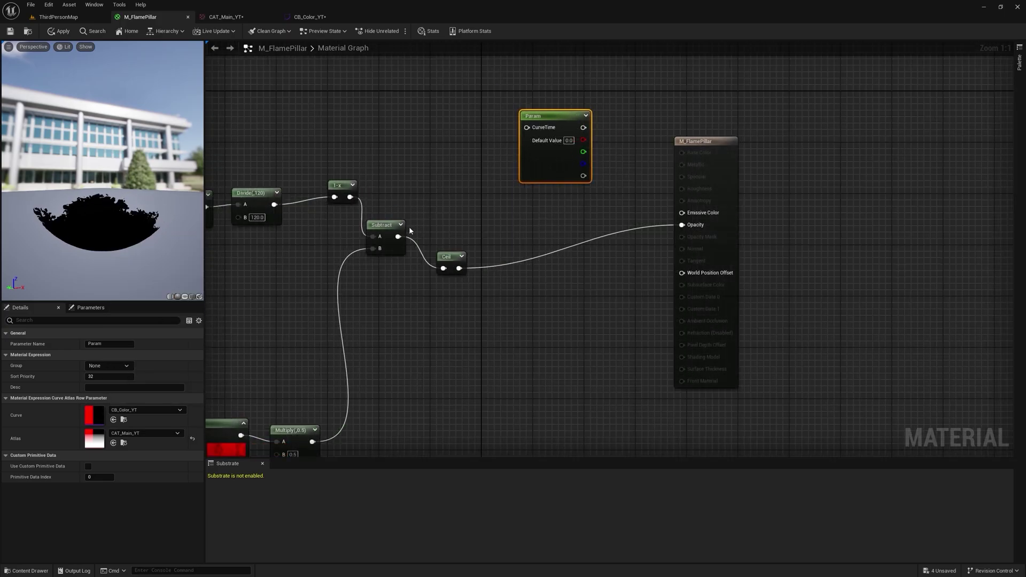
Step: Feed the Subtract result through a Saturate node into the curve parameter's CurveTime, and connect the parameter's output to Emissive Color
drag(399, 236, 623, 145)
text(sa)
key(Return)
drag(698, 216, 697, 216)
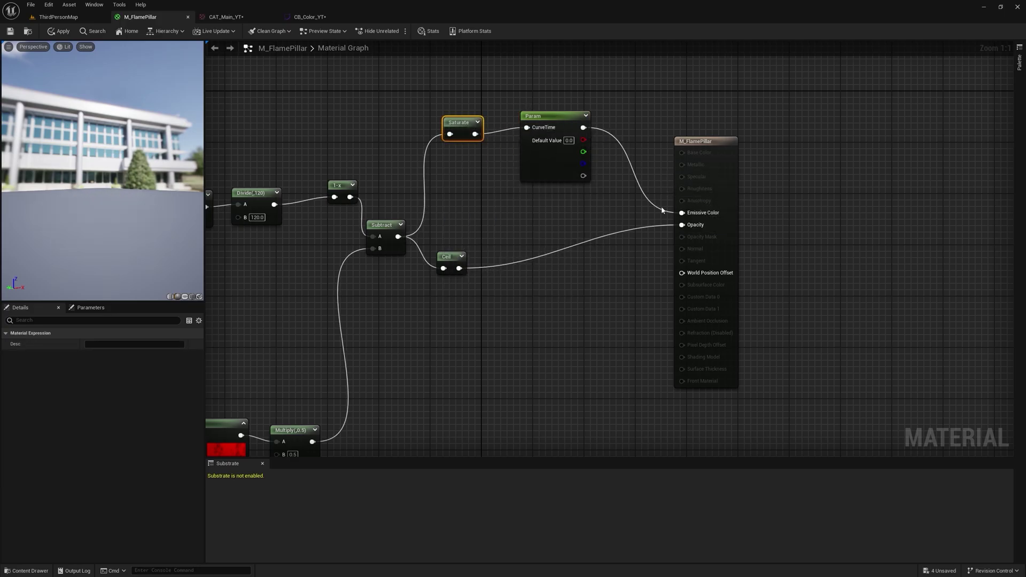
mouse_move(110, 202)
mouse_down()
mouse_move(110, 184)
mouse_move(110, 202)
mouse_up()
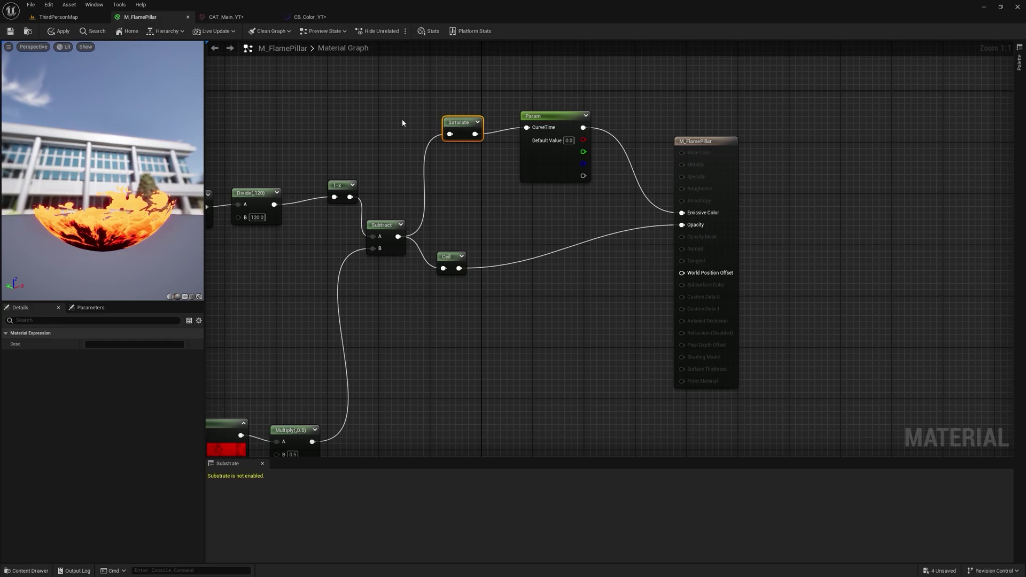
Step: Space out the curve parameter nodes and insert a Divide node between the Subtract and Saturate nodes
drag(570, 122, 635, 135)
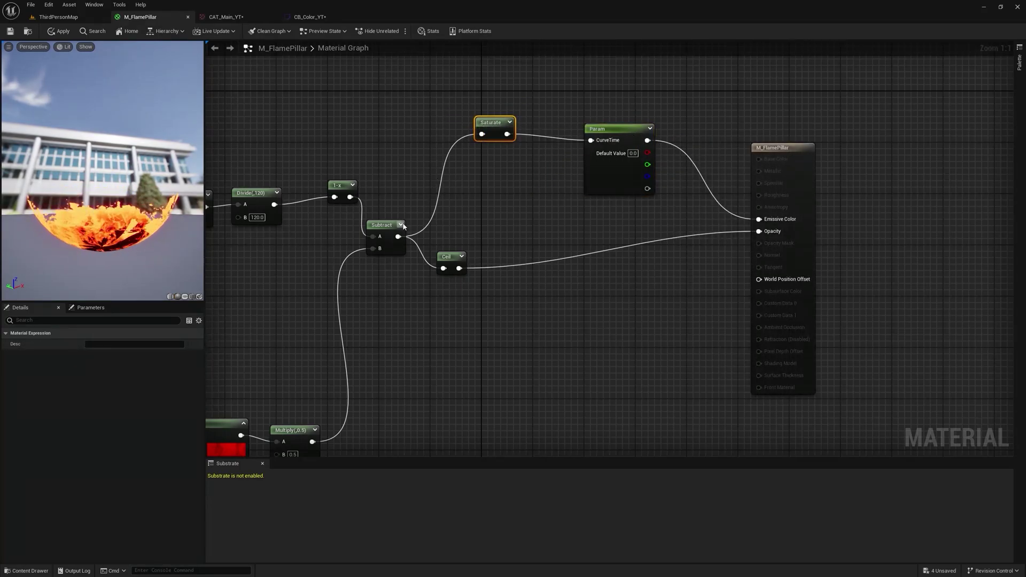
drag(399, 236, 428, 155)
drag(454, 134, 482, 135)
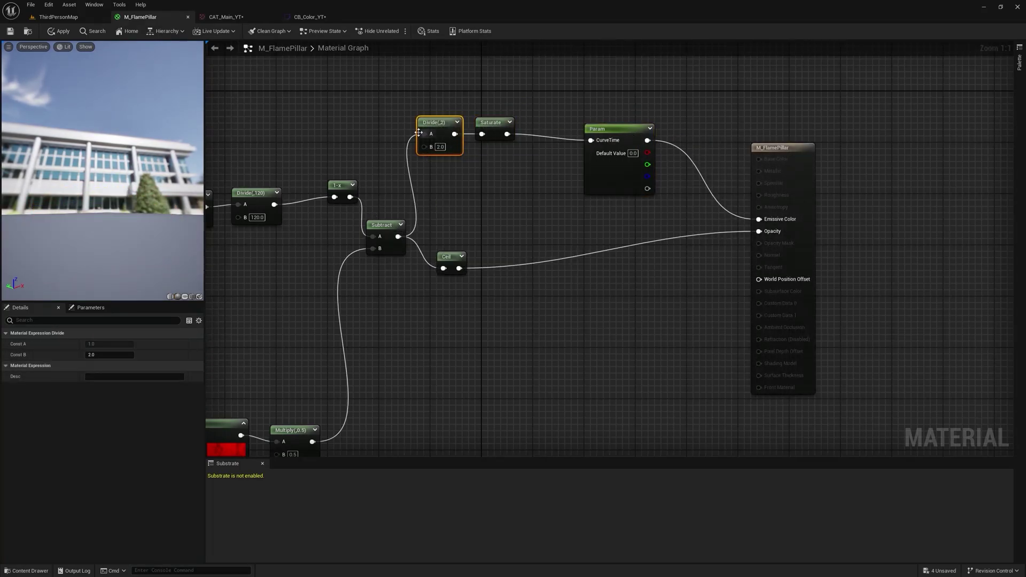
Step: Add a scalar parameter named div with default value 1 and connect it to the new Divide node's B input
click(339, 116)
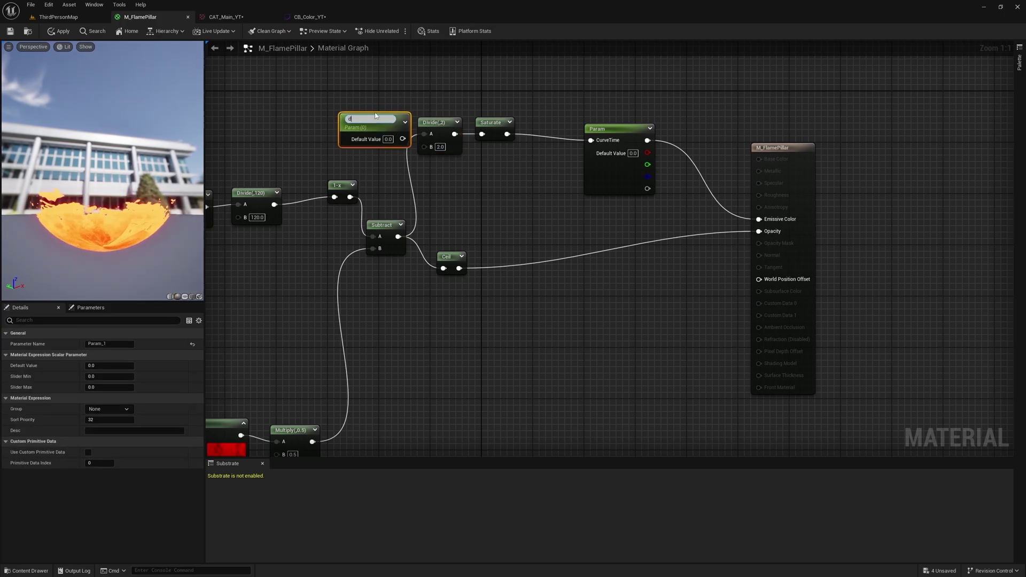
text(di)
text(v)
key(Return)
drag(403, 139, 424, 146)
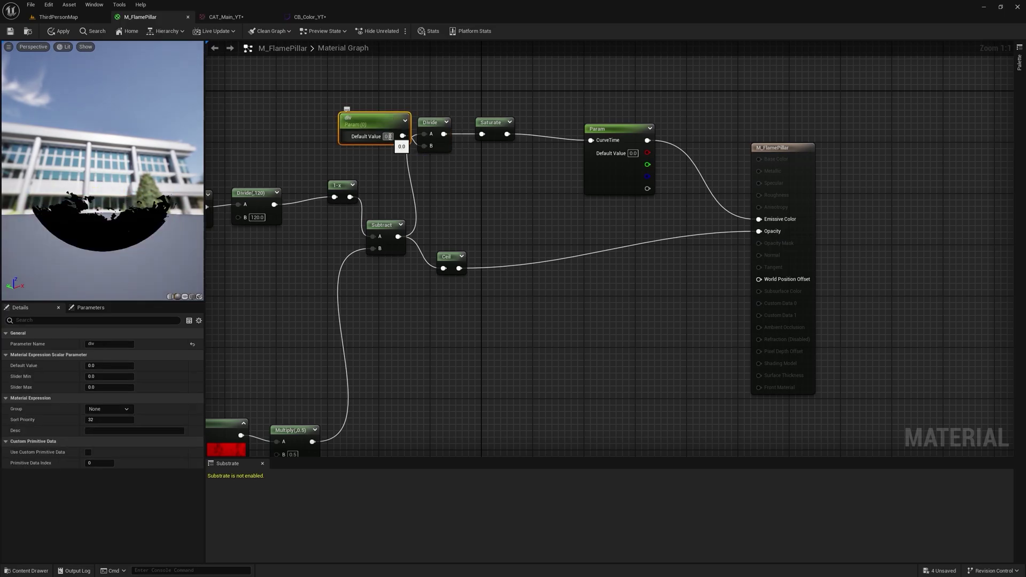
click(389, 138)
text(1)
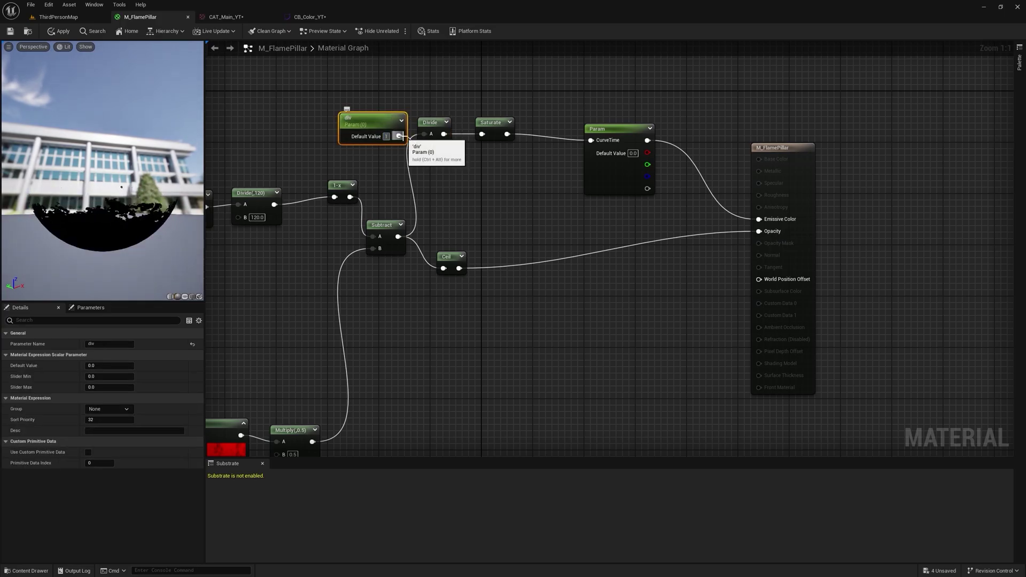
key(Return)
Step: Apply the material changes and set the div parameter of M_FlamePillar_Inst to about 0.93
click(62, 35)
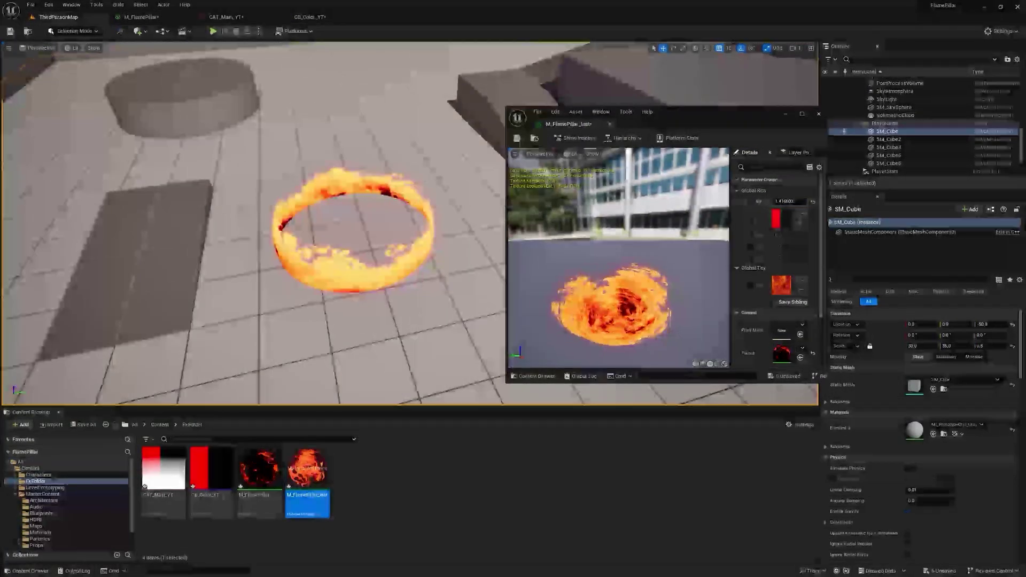
drag(784, 202, 773, 202)
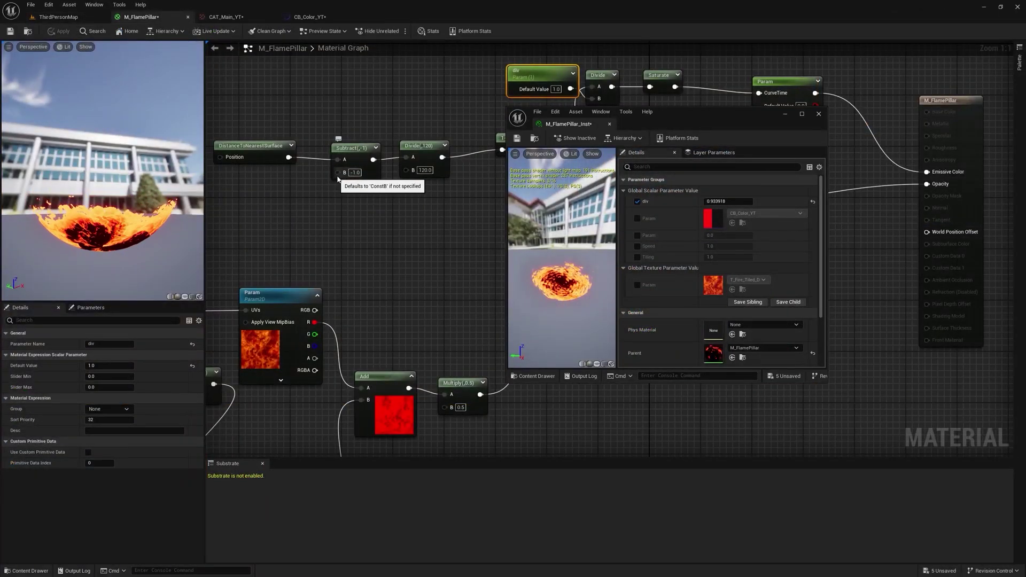
Step: Add a scalar parameter named Sub with default value -1 feeding the B input of the Subtract node after DistanceToNearestSurface
drag(336, 172, 266, 211)
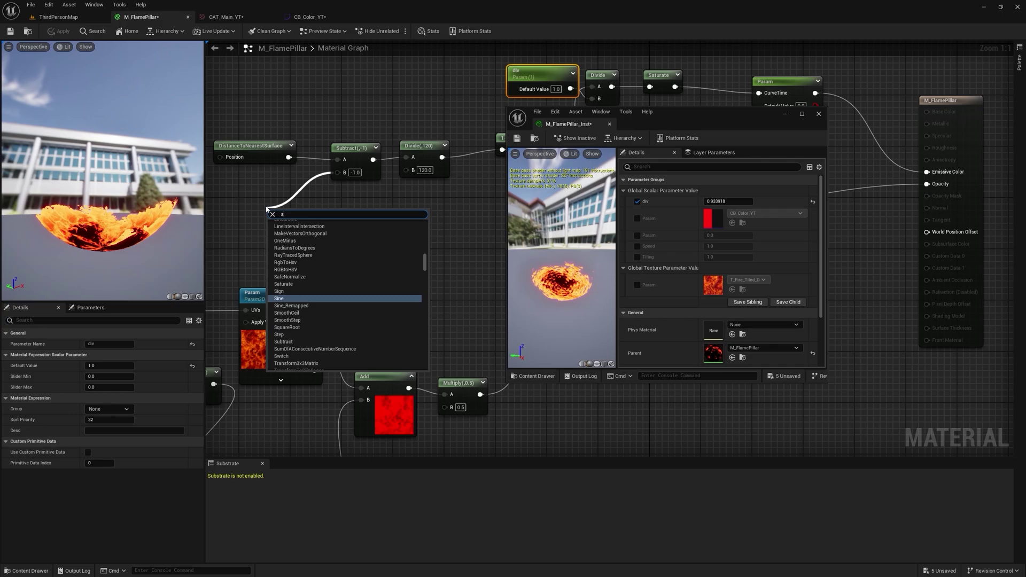
text(scal)
key(Return)
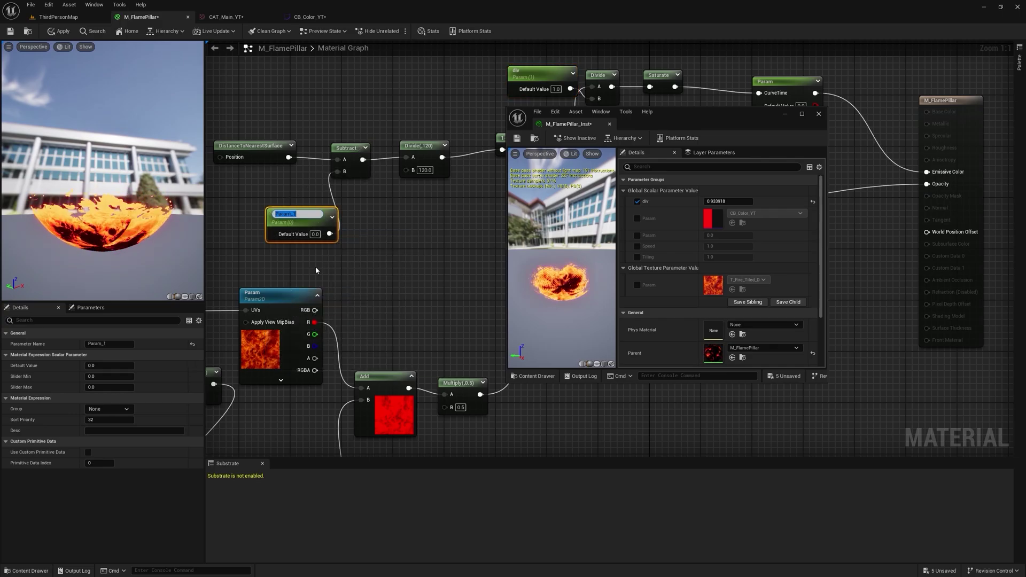
text(Sub)
key(Return)
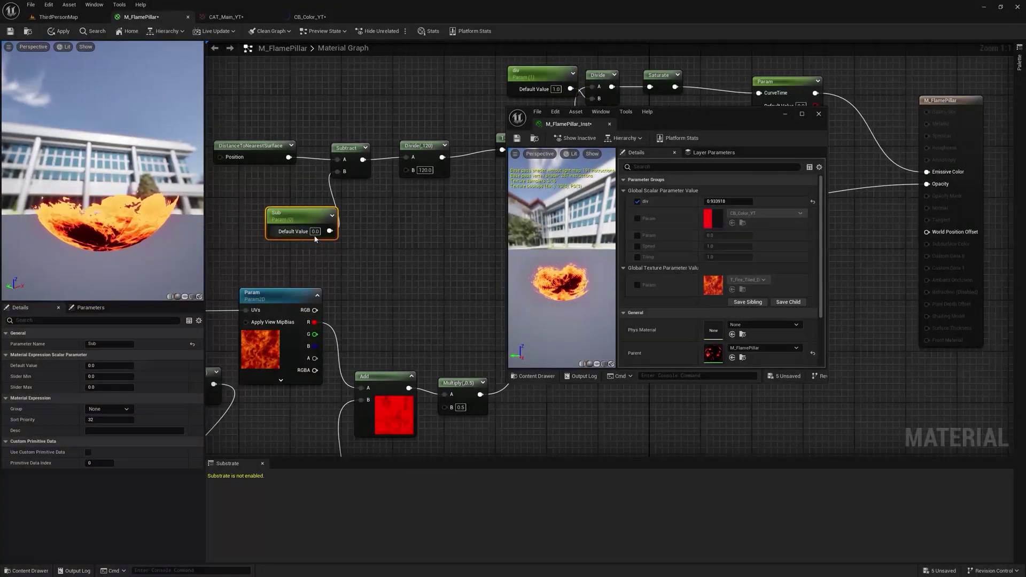
text(-1)
click(364, 224)
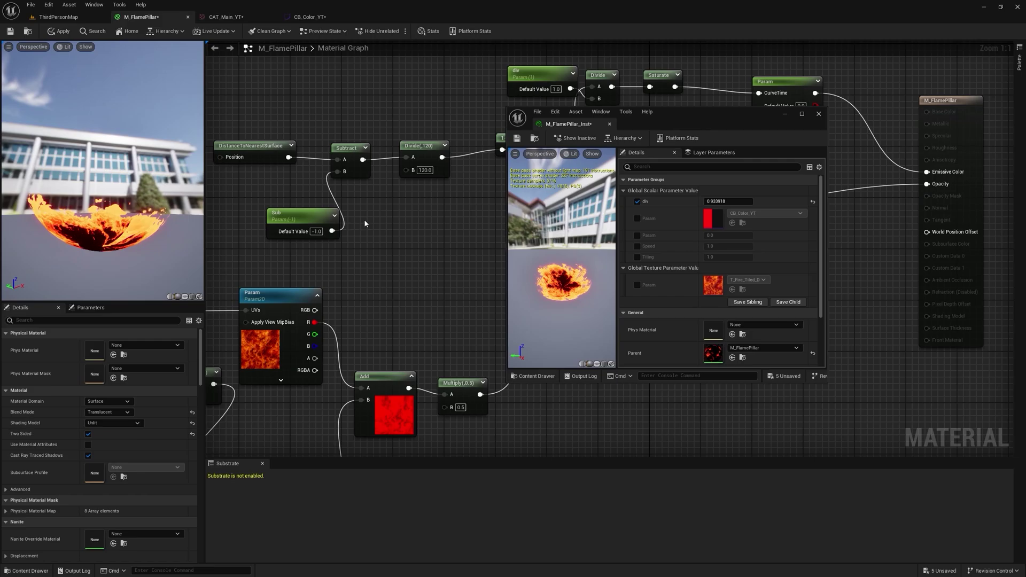
Step: Add a scalar parameter named Height with default 120 to the distance Divide node's B input, and apply and save the material
click(360, 217)
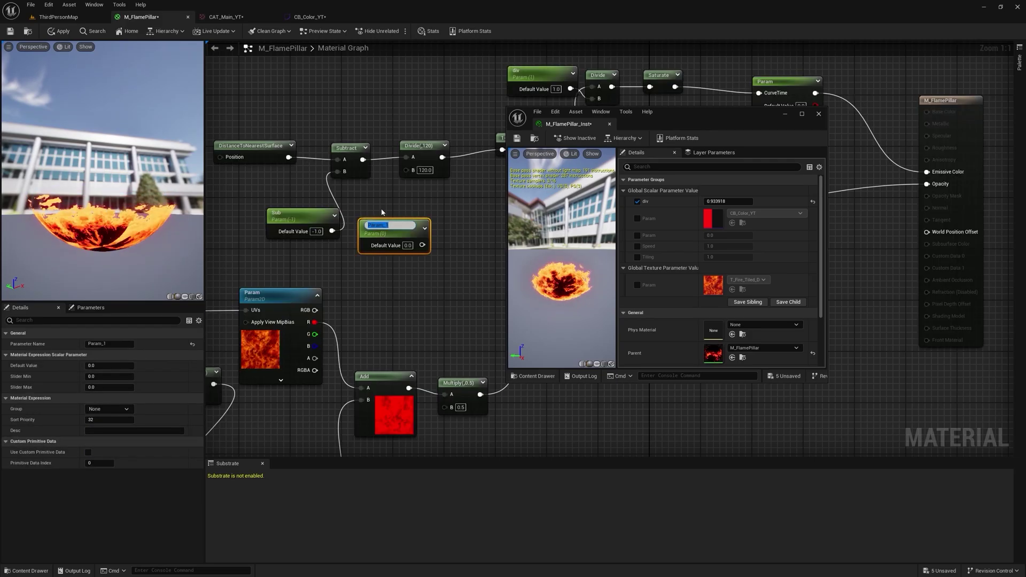
text(H)
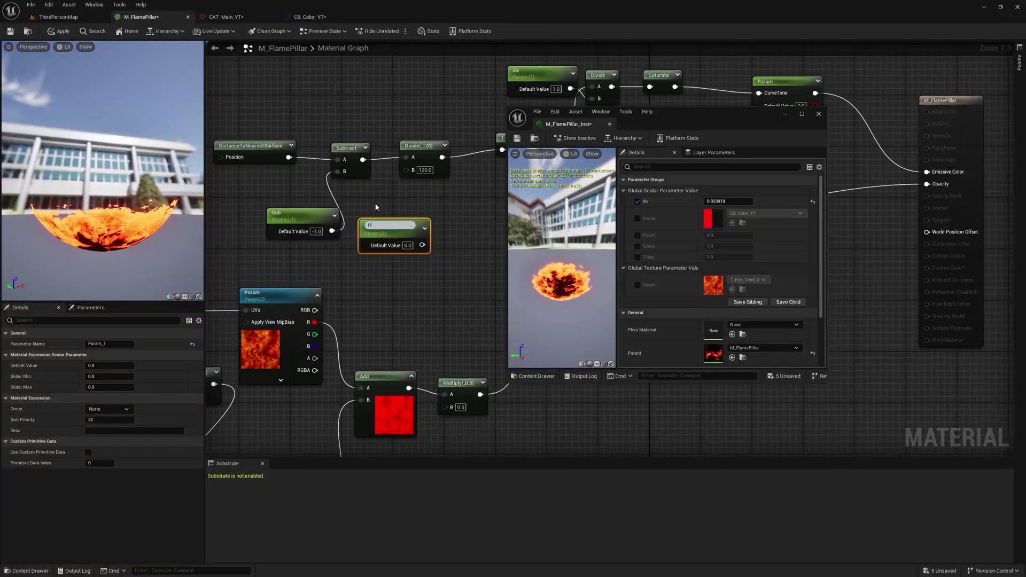
text(eight)
key(Return)
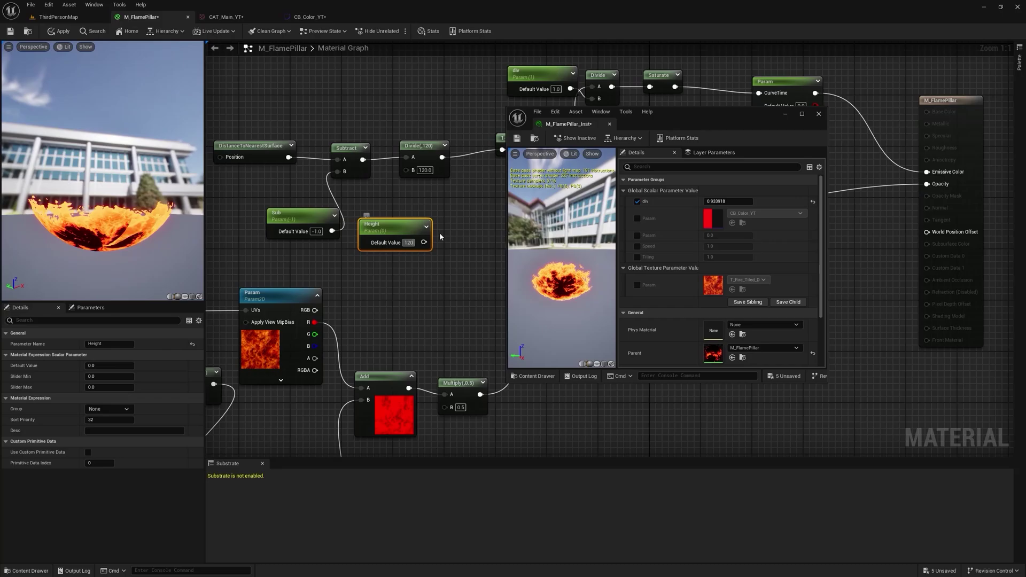
key(Return)
drag(427, 242, 407, 170)
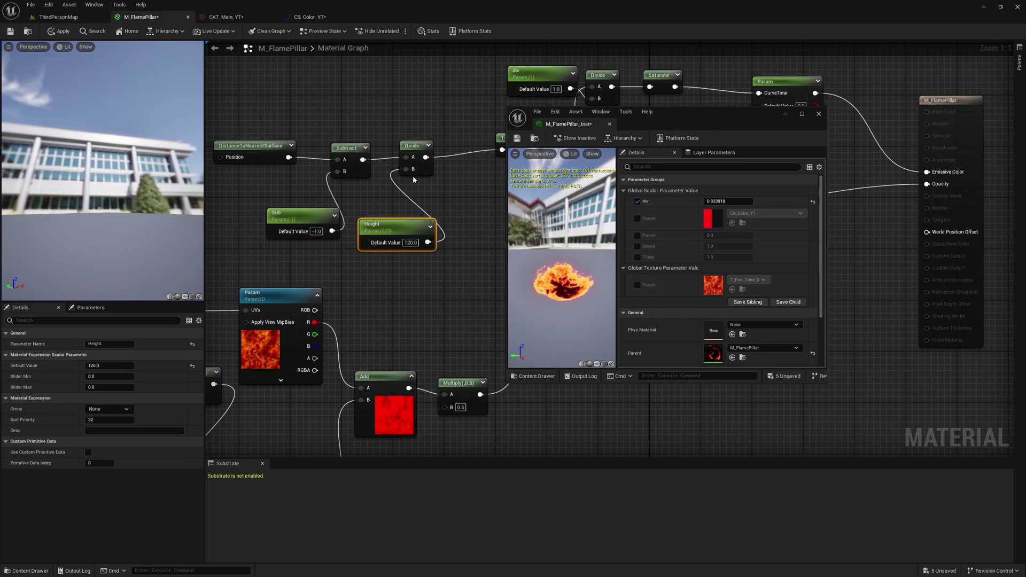
click(60, 31)
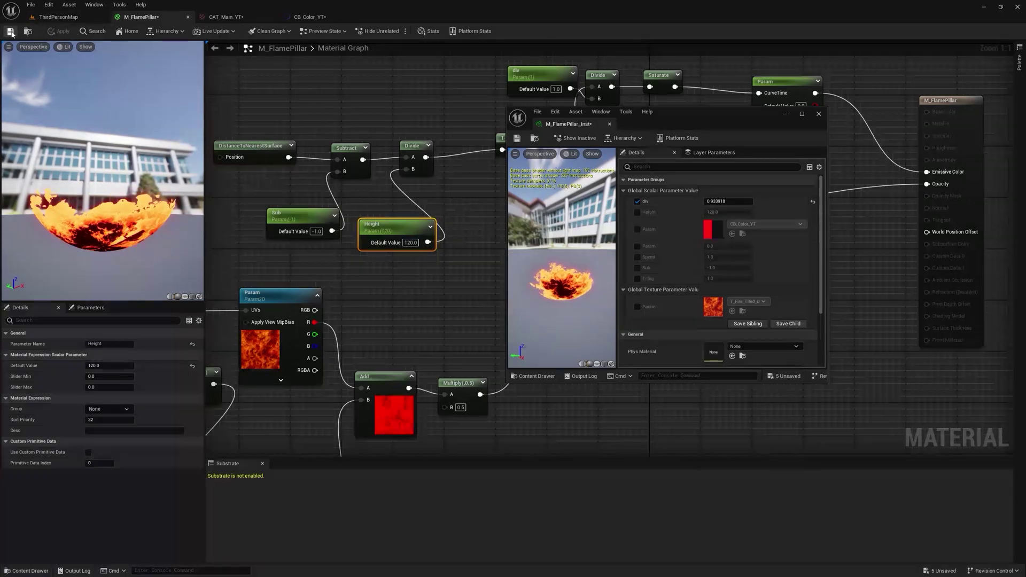
click(12, 33)
Step: Return to the ThirdPersonMap level and override Height in M_FlamePillar_Inst with about 189
click(62, 17)
click(638, 212)
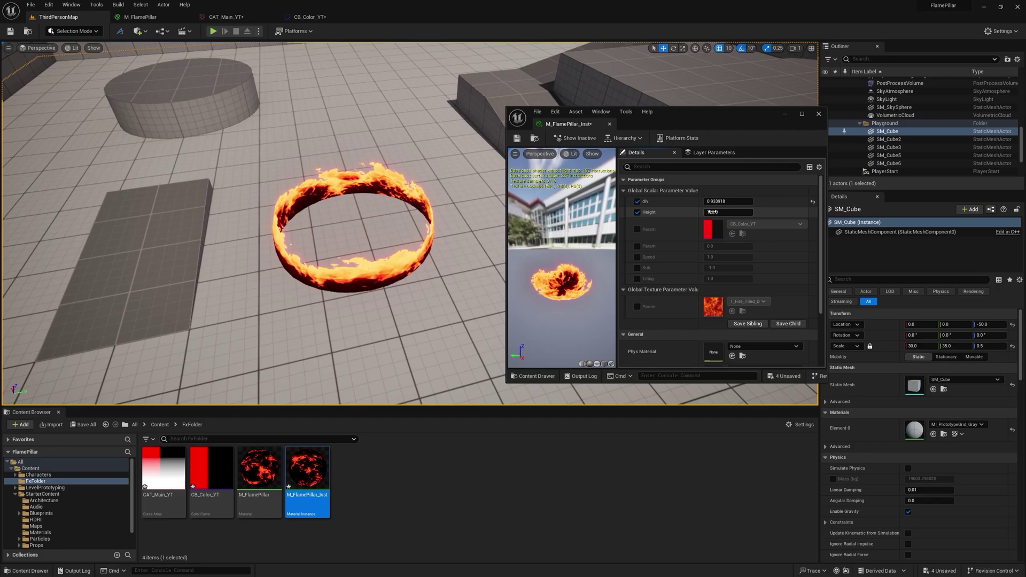
mouse_move(712, 212)
mouse_down()
mouse_move(758, 212)
mouse_move(717, 212)
mouse_move(727, 212)
mouse_up()
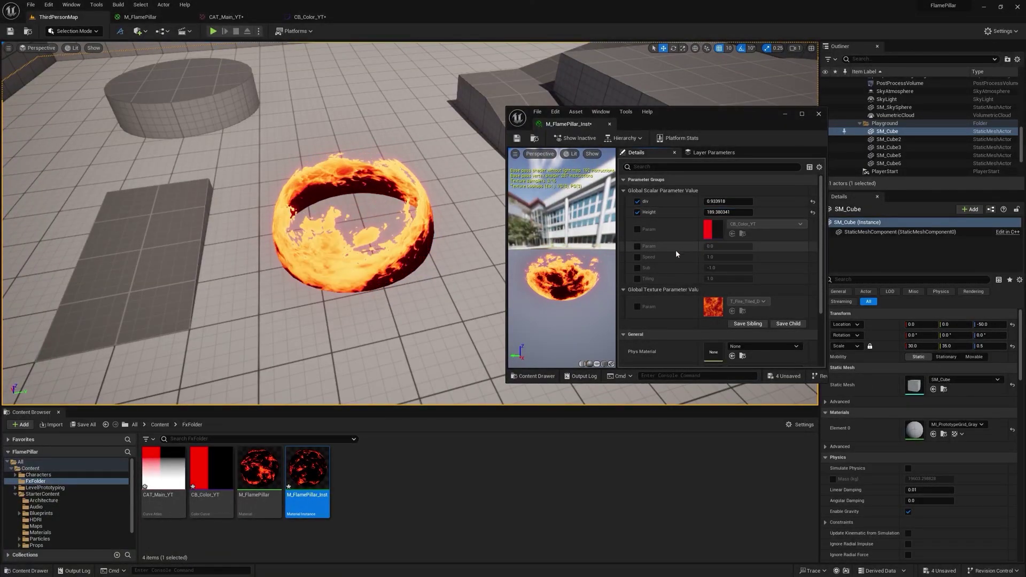
Step: Override Tiling with about 0.82, Speed with 0.568 and Sub with about 0.32 in M_FlamePillar_Inst
click(638, 279)
drag(729, 279, 715, 257)
click(638, 257)
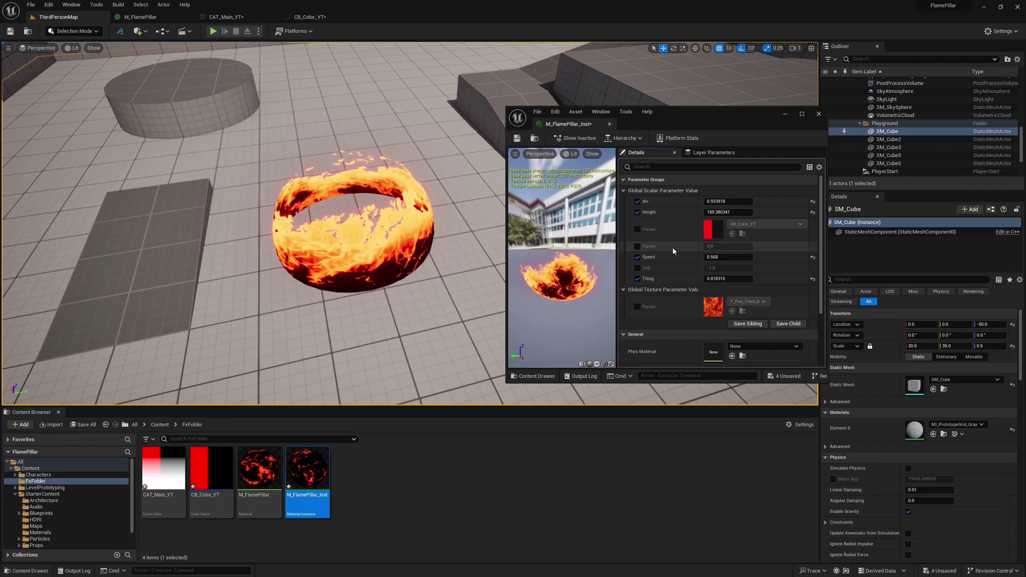
click(638, 268)
drag(721, 269, 733, 268)
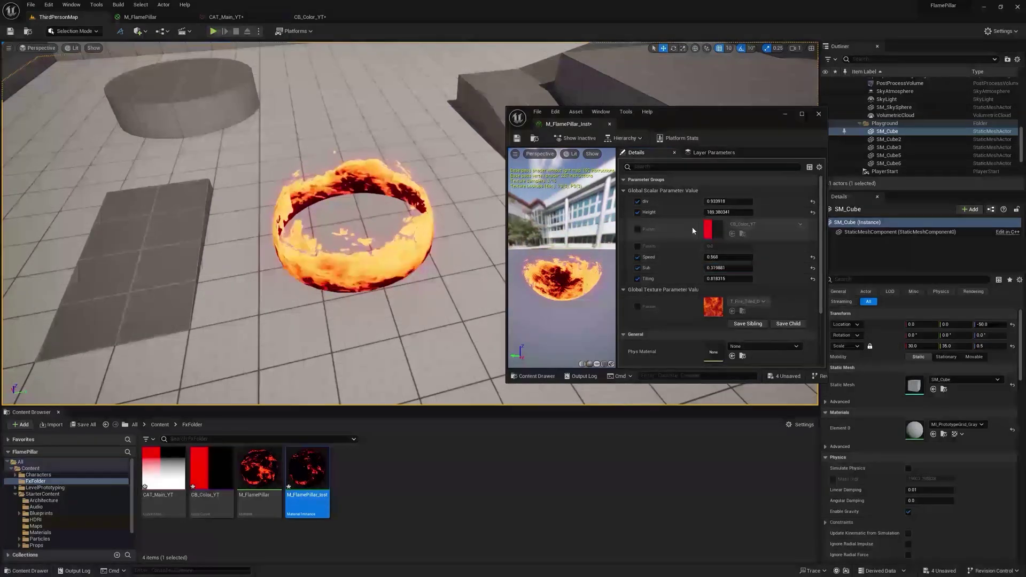
Step: Tune M_FlamePillar_Inst to div about 0.18, Height about 124.7, Sub about 1.22 and Tiling about 1
mouse_move(721, 202)
mouse_down()
mouse_move(740, 201)
mouse_move(726, 202)
mouse_up()
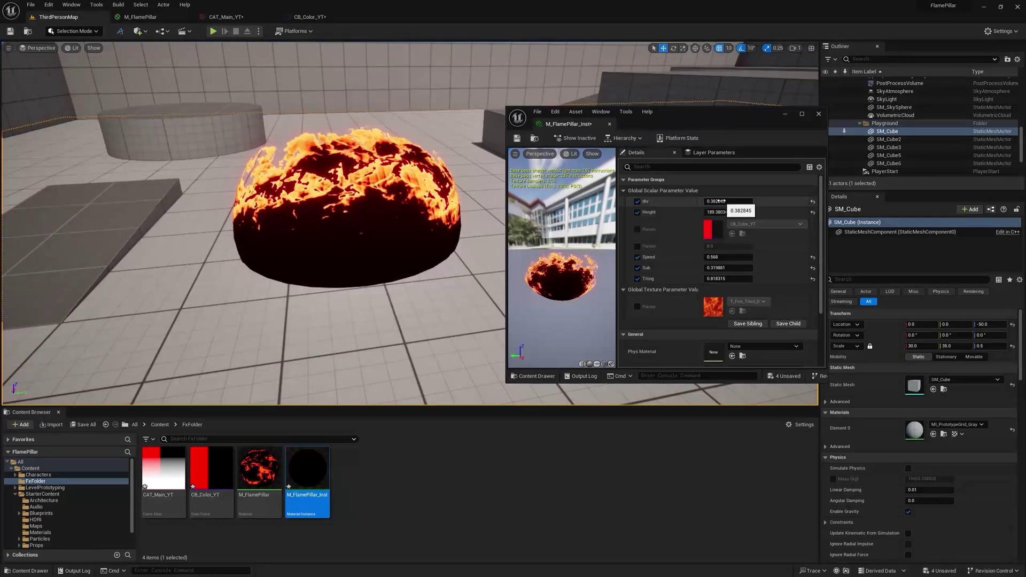
drag(722, 201, 716, 202)
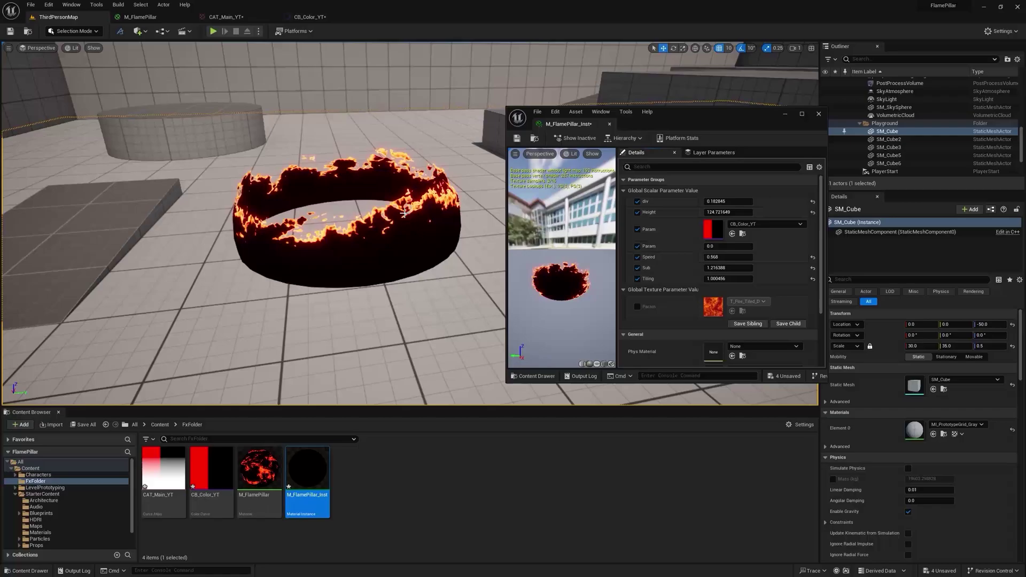
Step: Open CB_Color_YT and set its hue adjustment to about 107.8, and lower div in the material instance to about 0.03
double_click(215, 475)
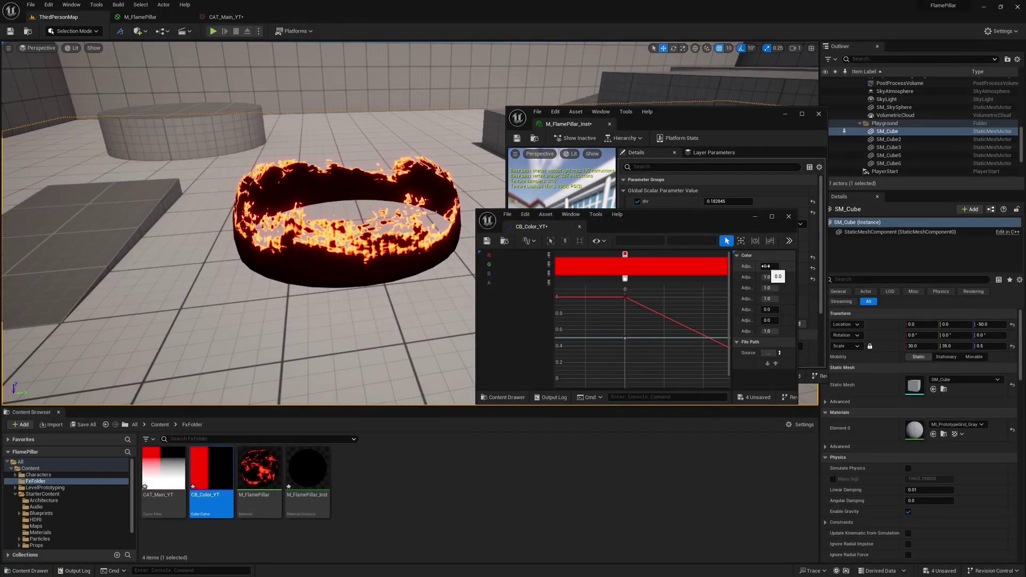
drag(766, 266, 773, 266)
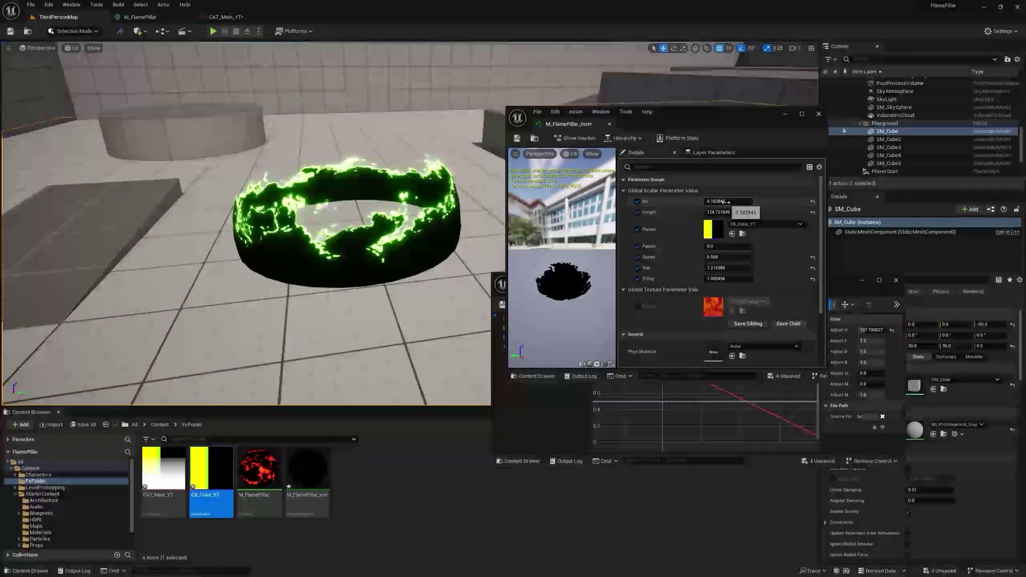
mouse_move(725, 202)
mouse_down()
mouse_move(697, 202)
mouse_move(728, 201)
mouse_up()
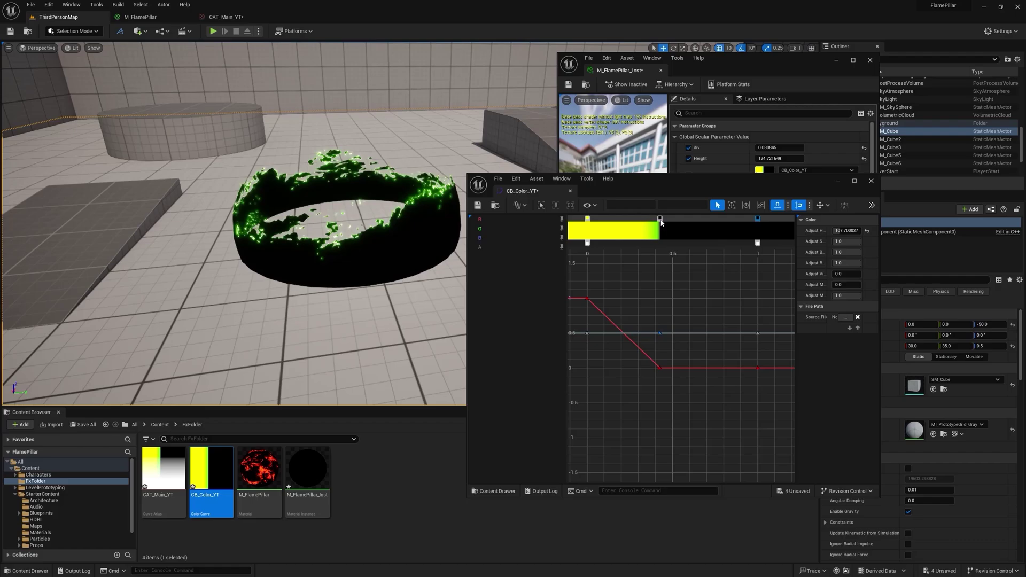
Step: Move the middle black color key of CB_Color_YT to about 0.9 and set div in M_FlamePillar_Inst to 1
drag(661, 223, 674, 223)
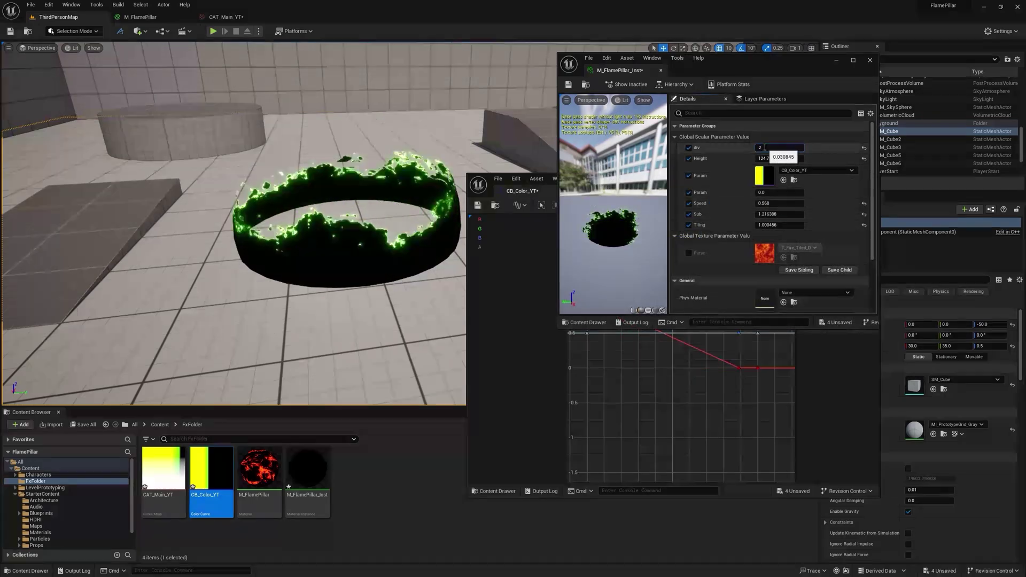
key(Return)
key(Return)
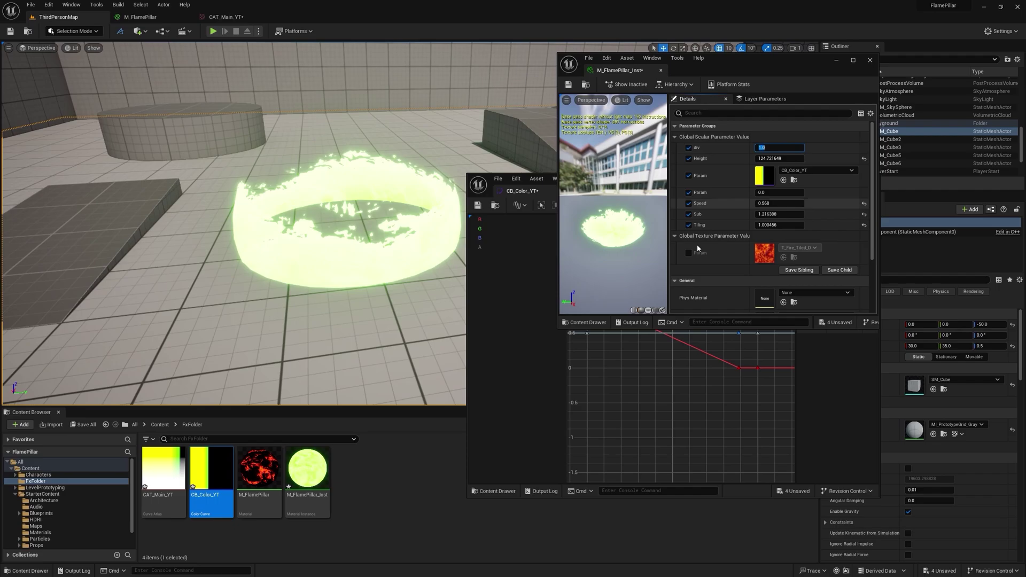
Step: Move the middle black color key of CB_Color_YT to about 0.36 and set the hue adjustment to 0
click(627, 362)
drag(739, 220, 623, 220)
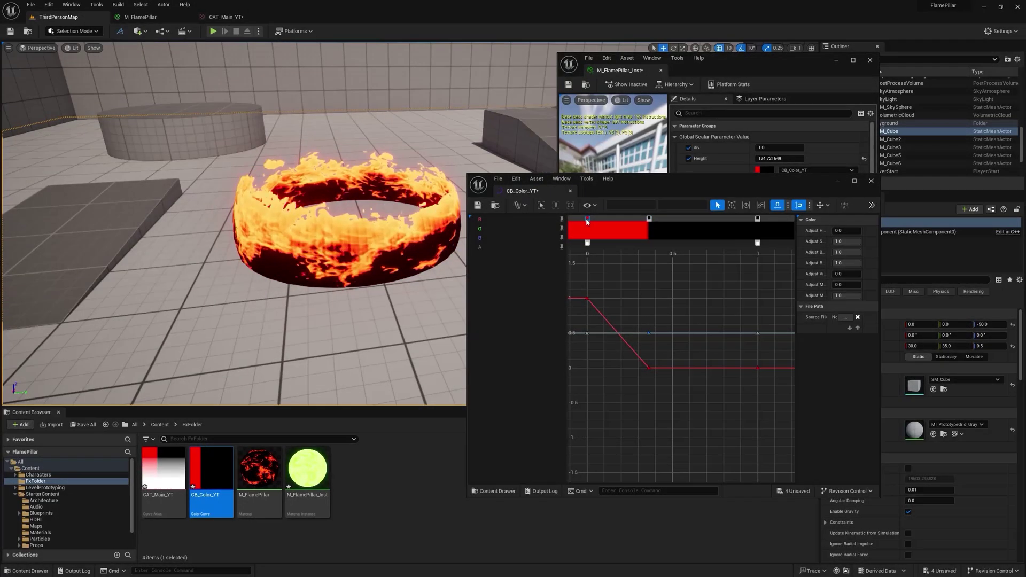
Step: Set the color value of CB_Color_YT's first red key to 200
double_click(587, 220)
text(200)
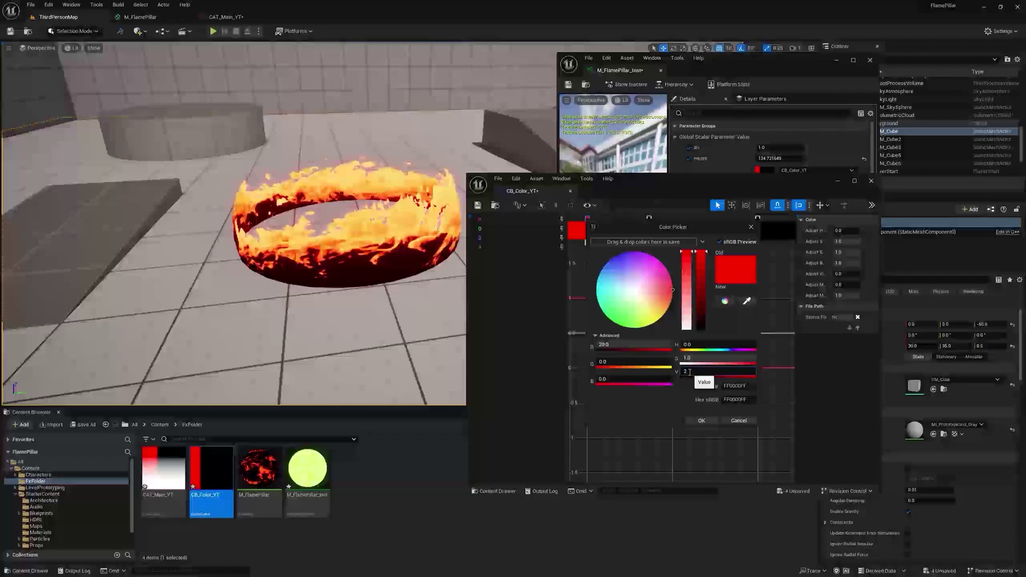
click(704, 421)
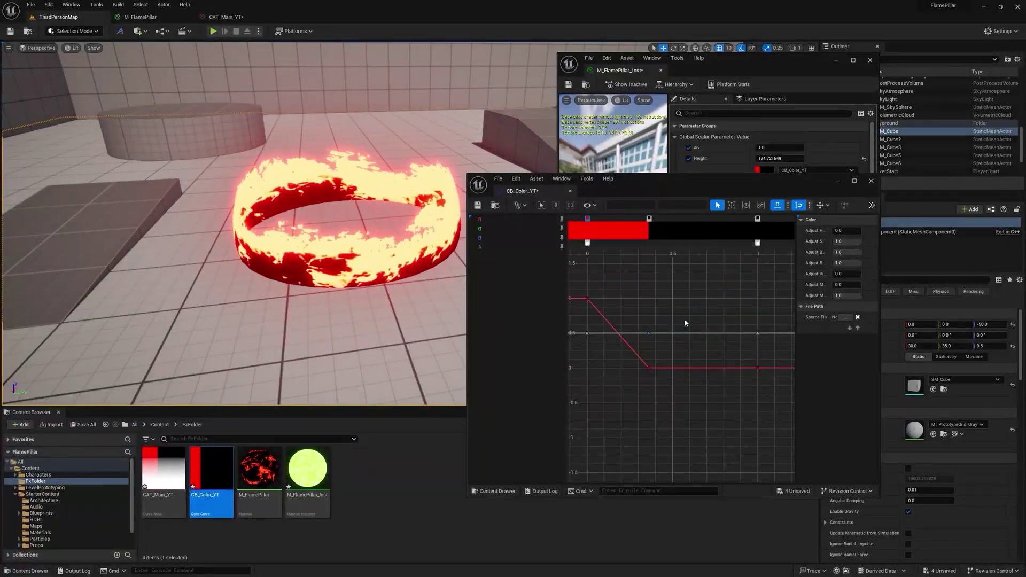
Step: Add a CB_Color_YT key at about 0.12 and color it dark violet-blue, with H about 249.7, S 0.93 and V 0.21
drag(649, 219, 597, 219)
key(ctrl+z)
click(607, 219)
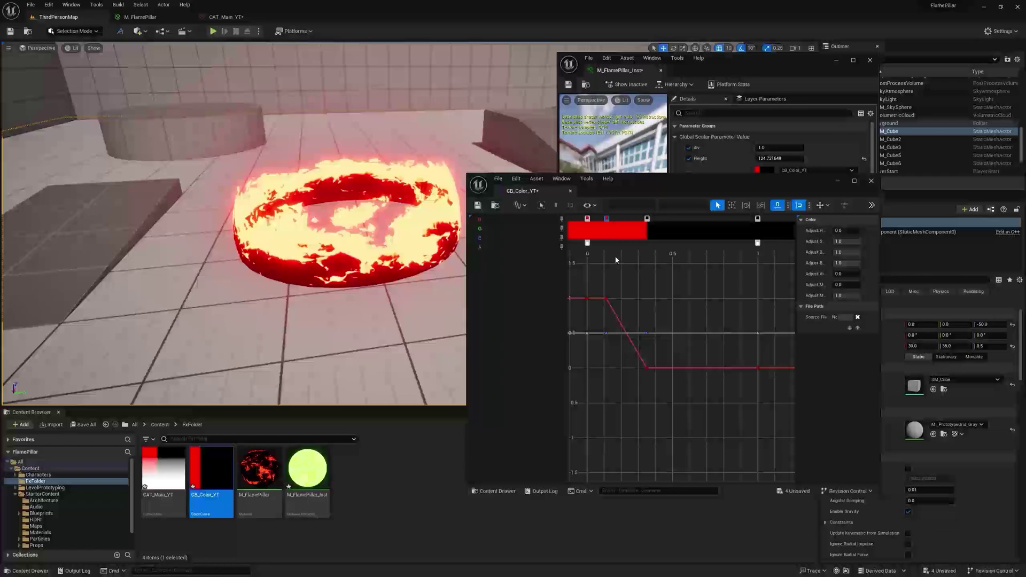
double_click(607, 218)
drag(645, 309, 639, 287)
click(723, 311)
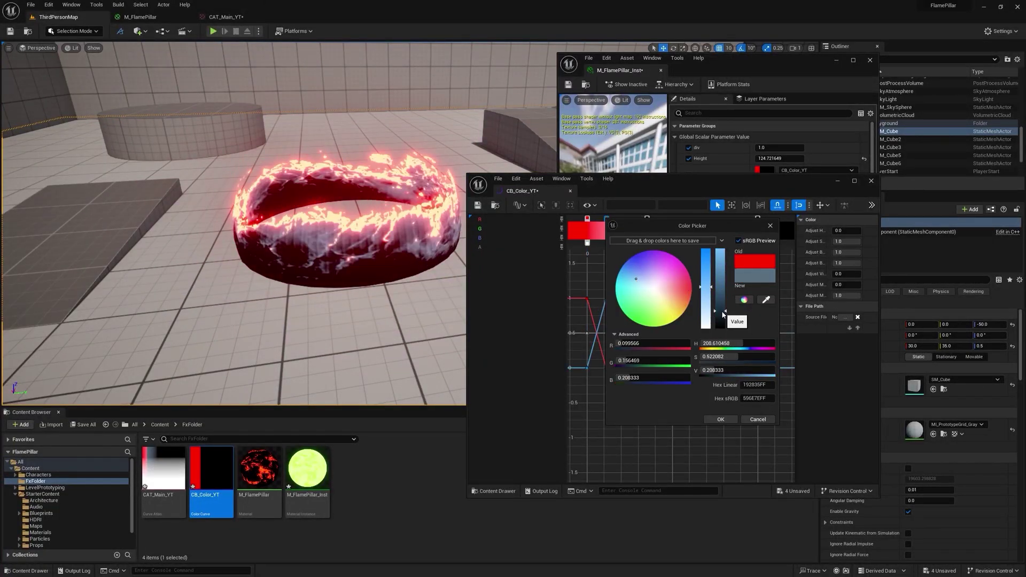
click(641, 255)
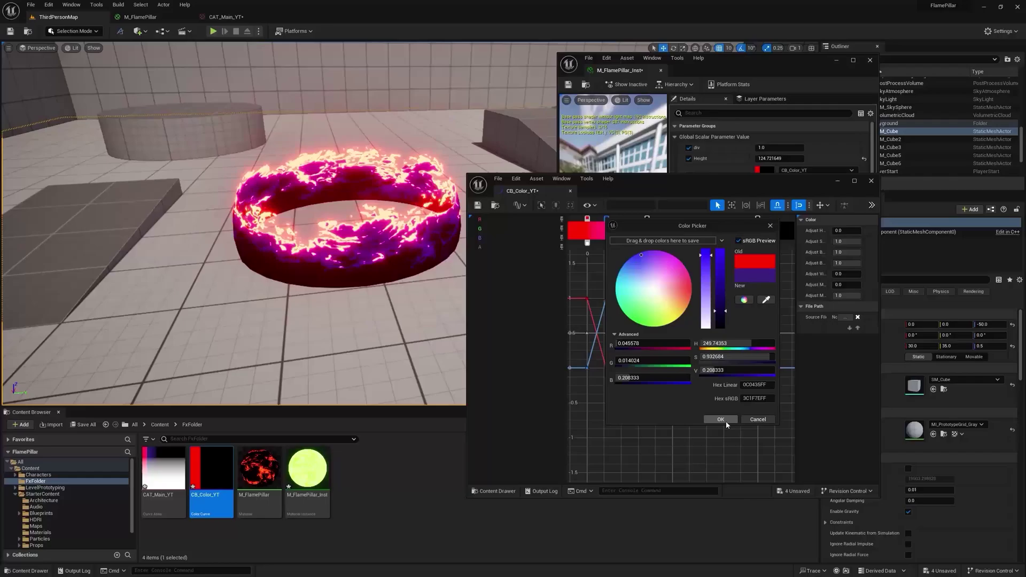
click(726, 421)
click(871, 181)
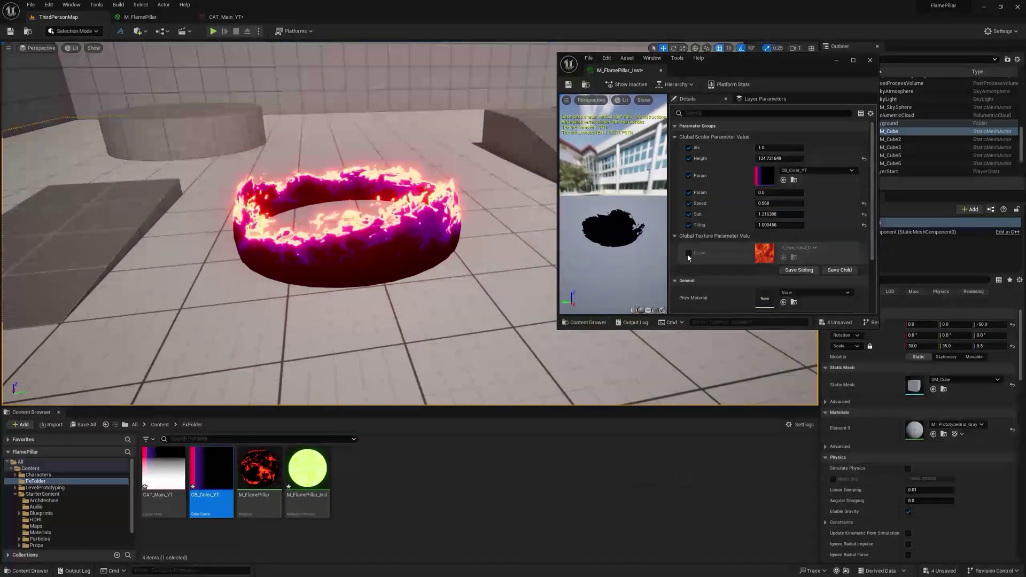
Step: Override the texture parameter of M_FlamePillar_Inst with T_Perlin_Noise_M
click(800, 250)
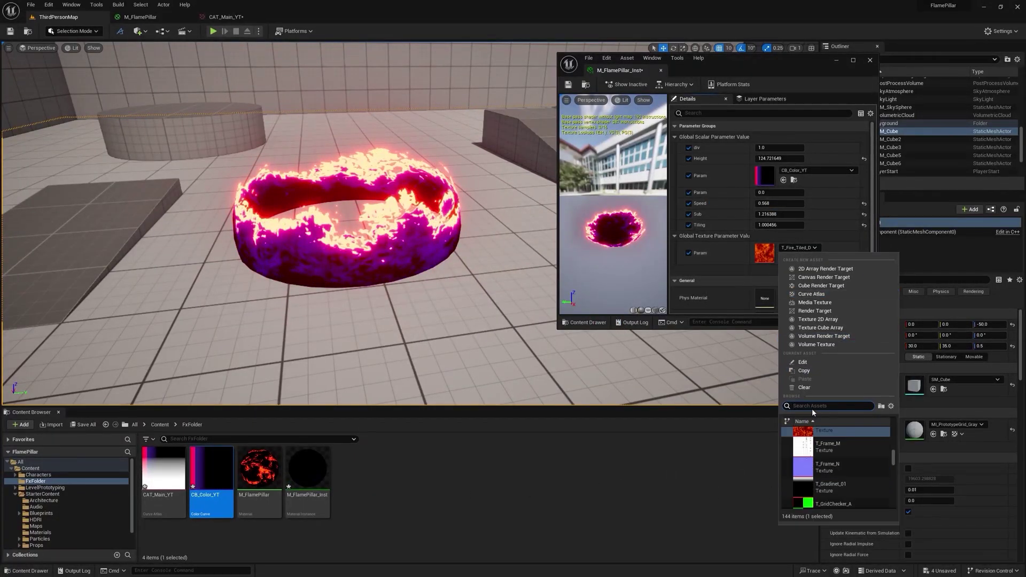
text(per)
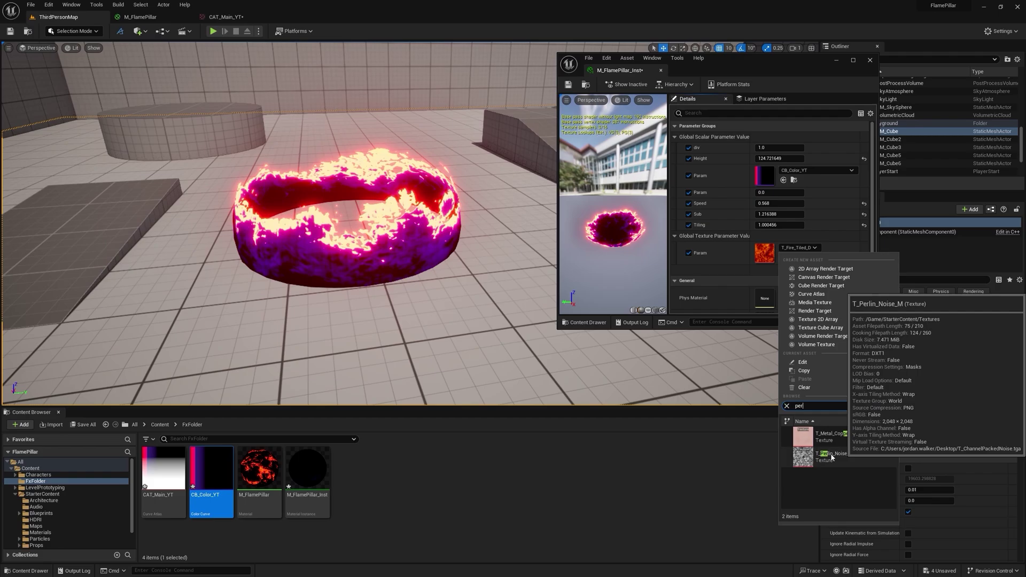
click(831, 454)
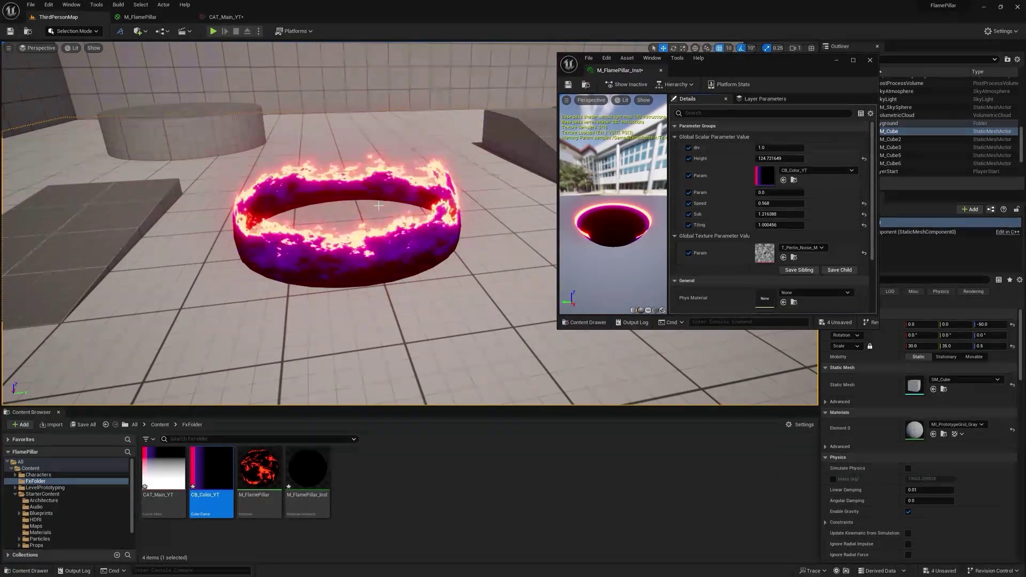
Step: Change the MipValueMode of both Param texture samples in M_FlamePillar to MipBias and update the material
click(140, 17)
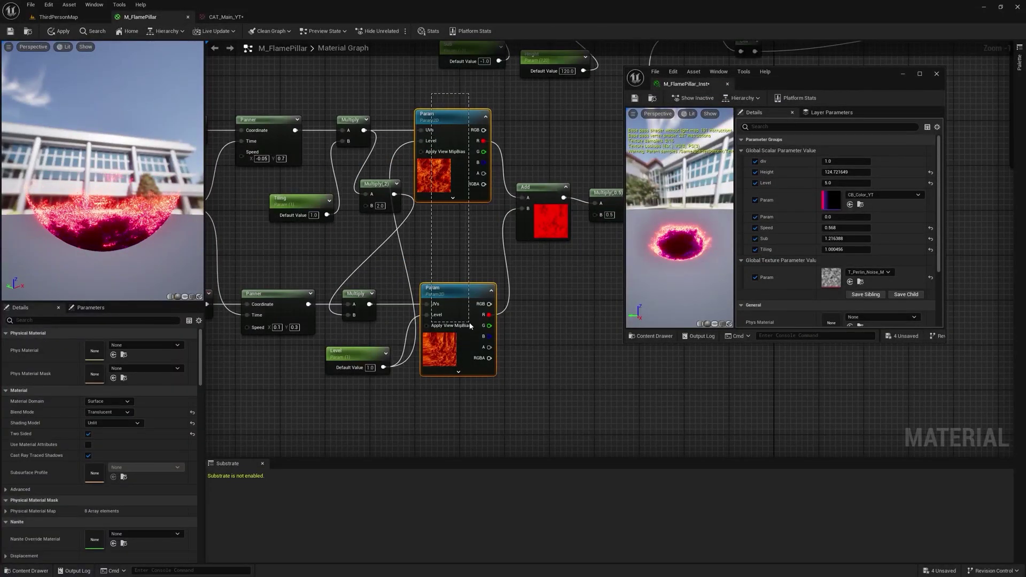
click(129, 430)
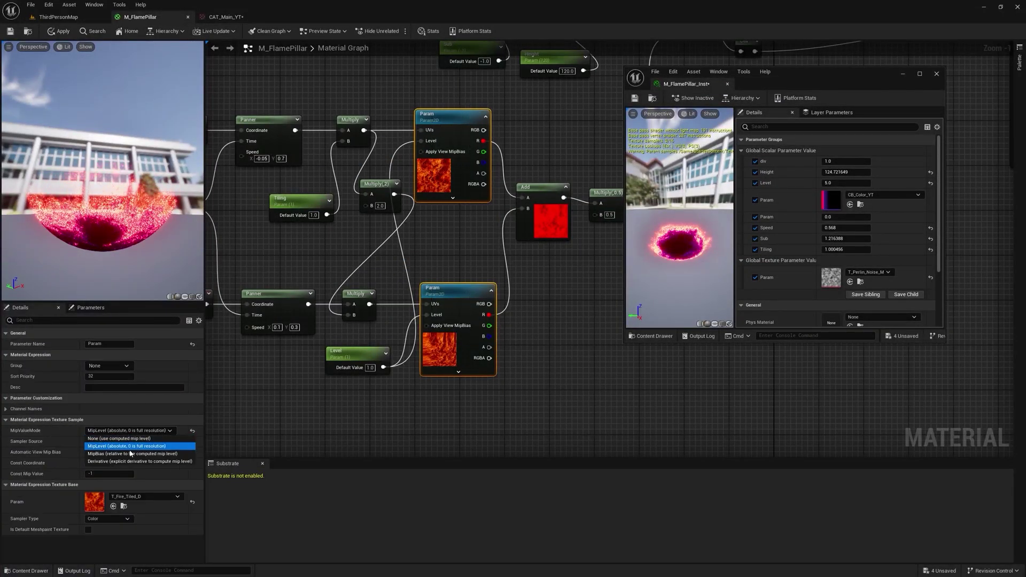
click(132, 454)
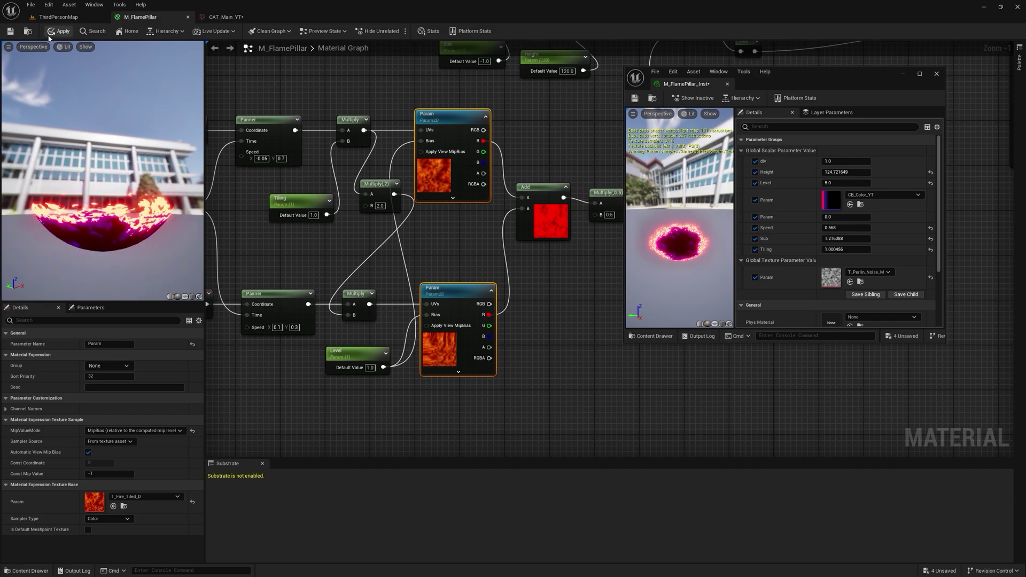
click(9, 36)
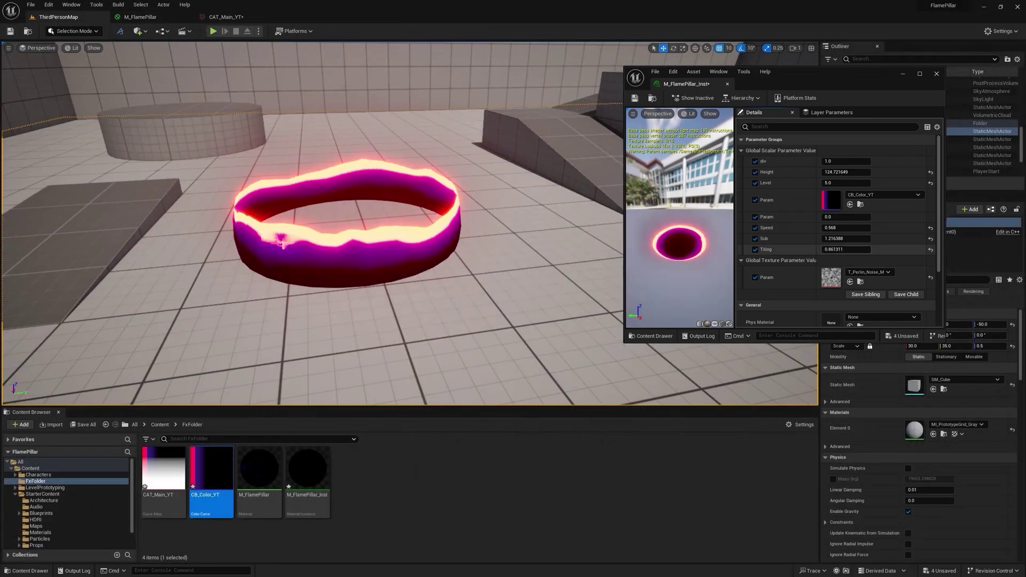
Step: Set Tiling in M_FlamePillar_Inst to about 2.34, and try Level at 2 before setting it to 3
drag(834, 249, 850, 249)
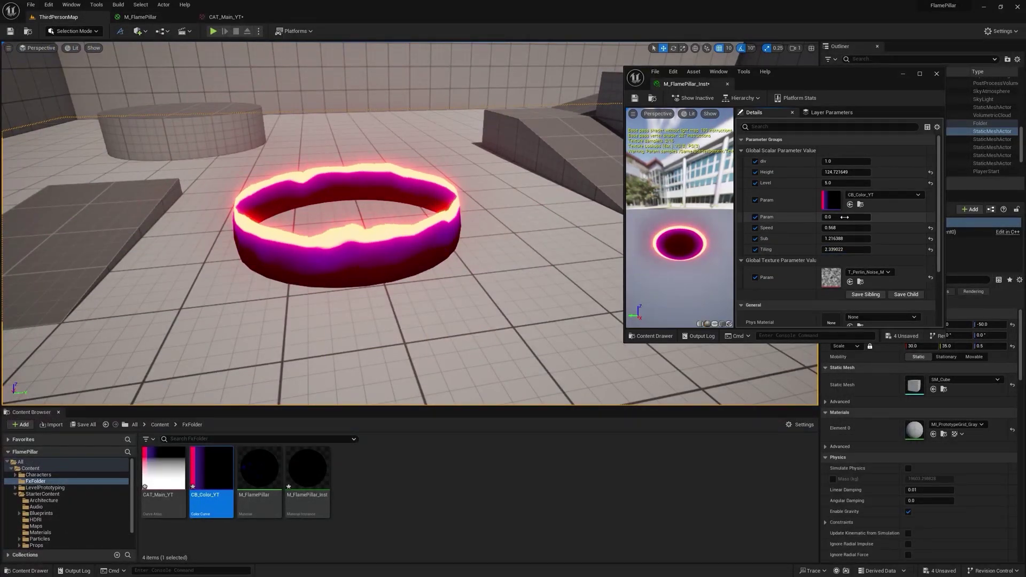
click(832, 184)
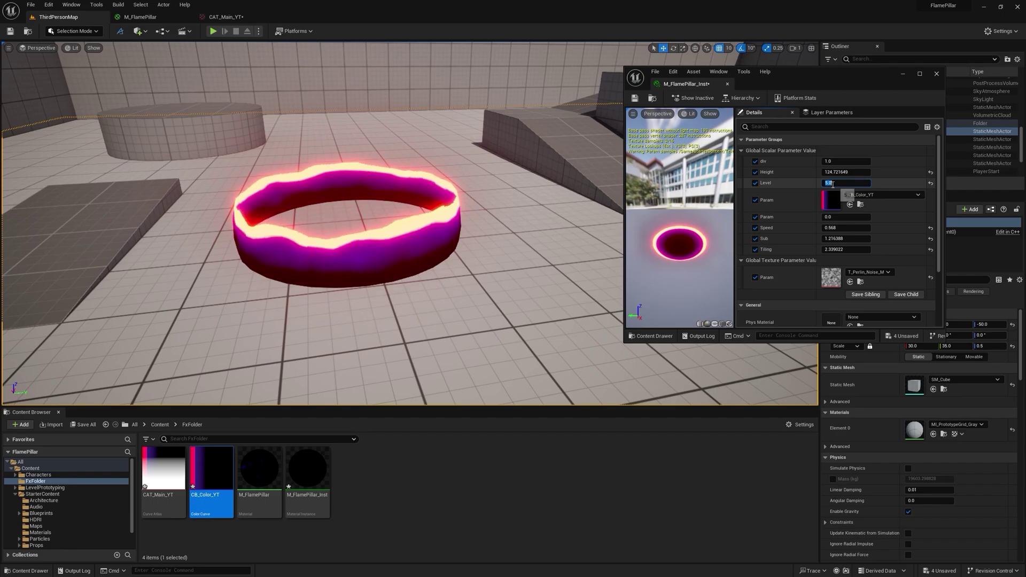
text(2)
key(Return)
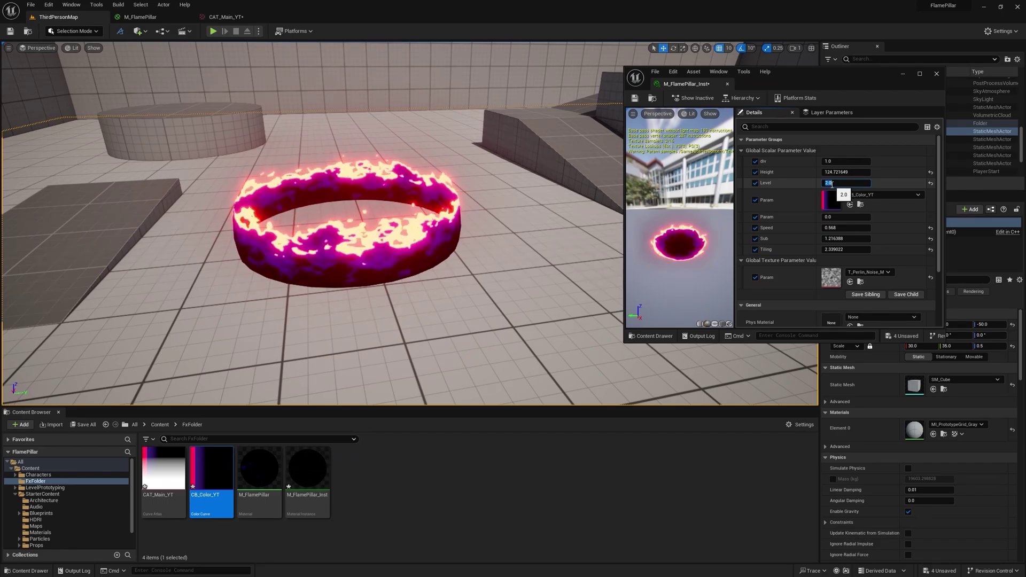
text(3)
key(Return)
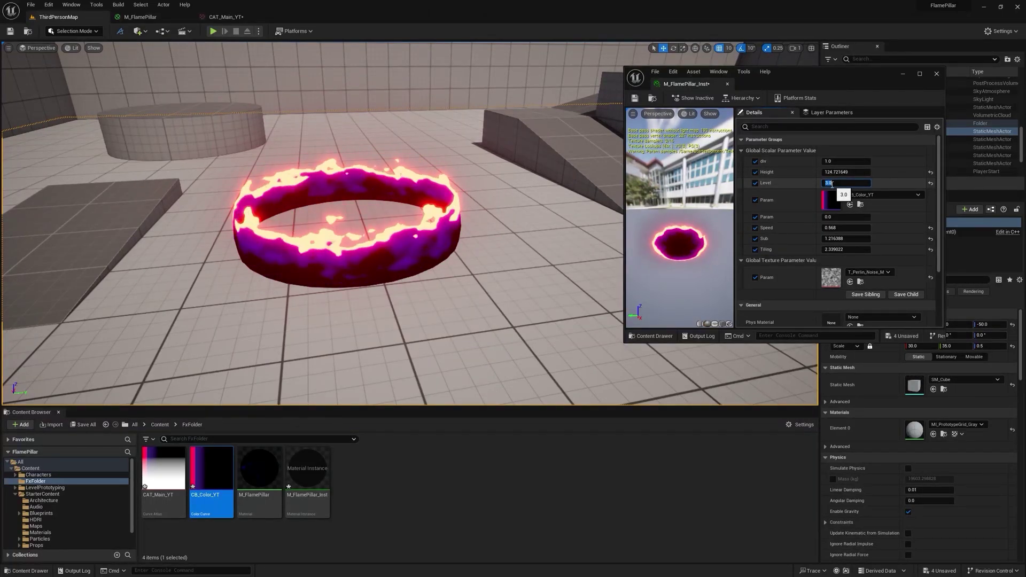
click(861, 274)
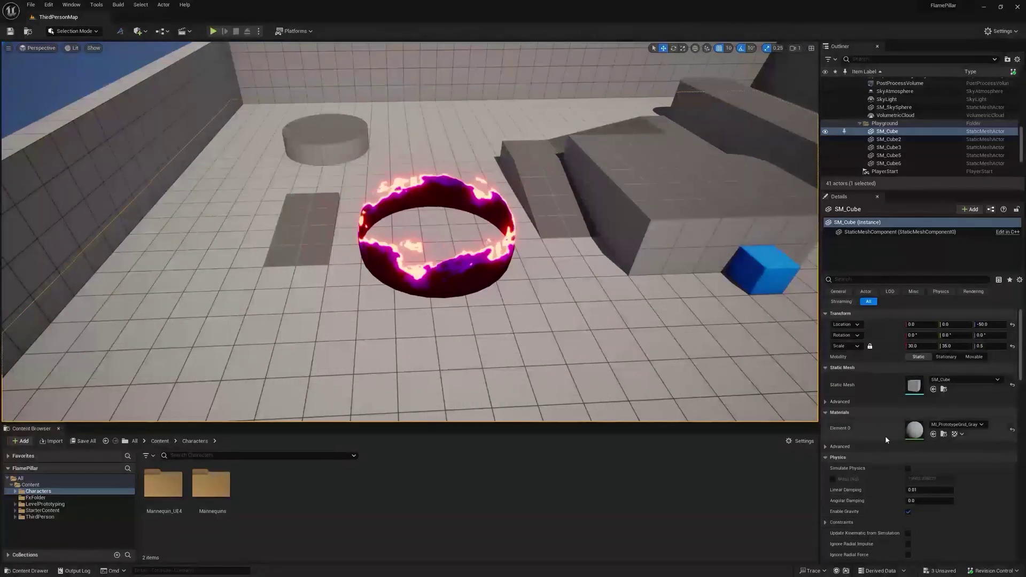
Step: Save the changed assets and submit the content to revision control with the description "Flamepillar Completed"
click(991, 570)
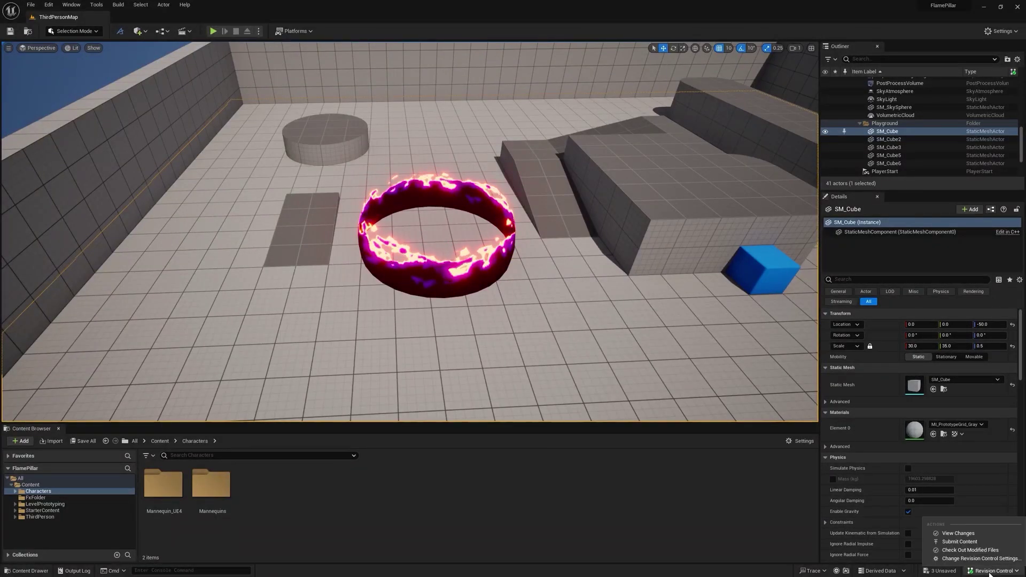
click(957, 542)
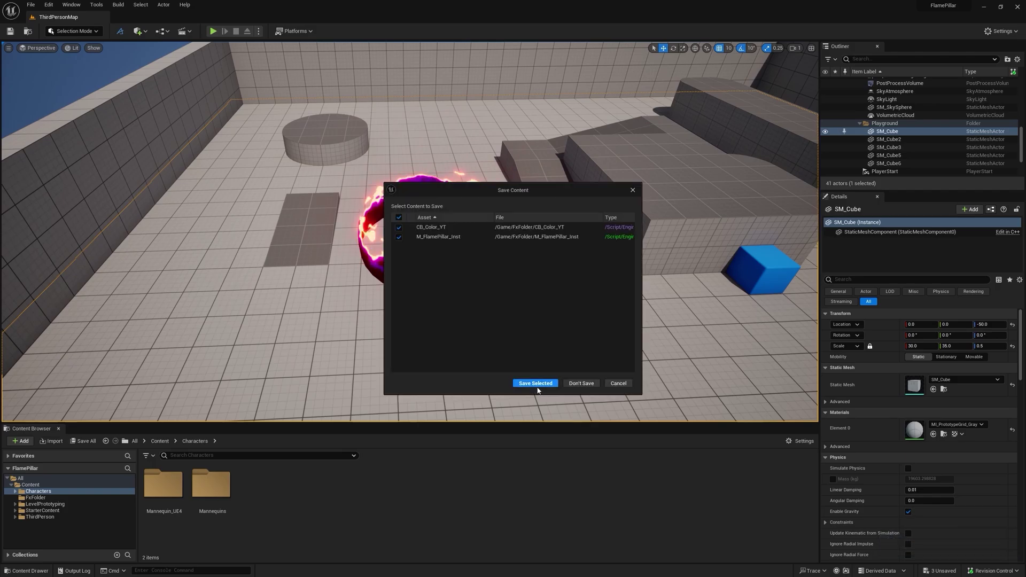
click(536, 383)
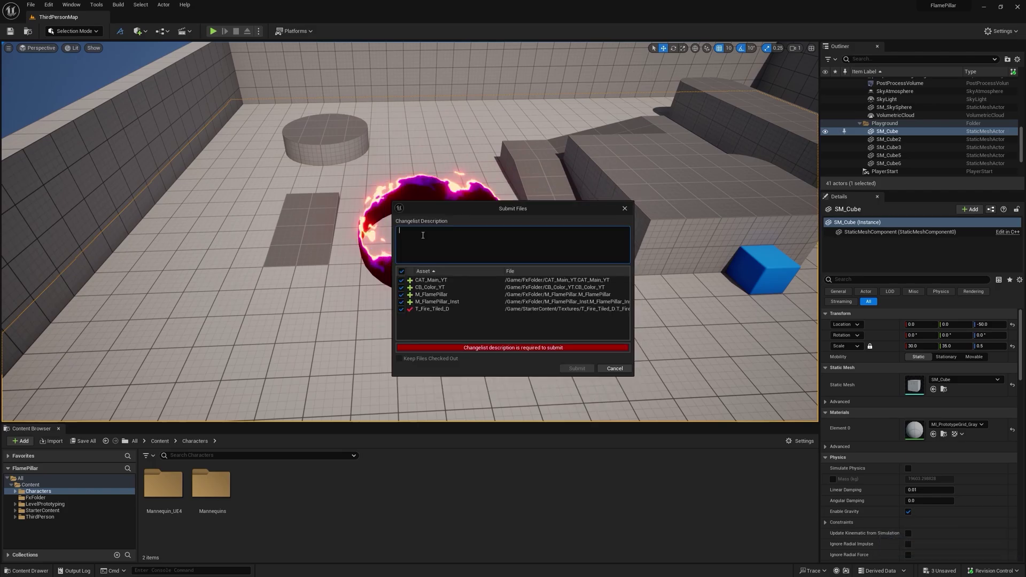
text(Flamepillar Completed)
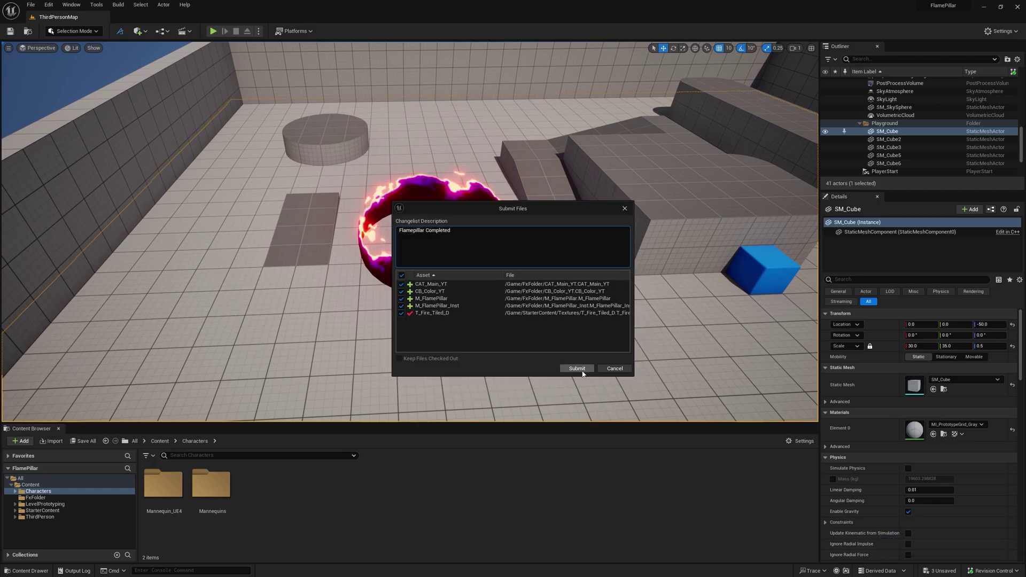
click(577, 368)
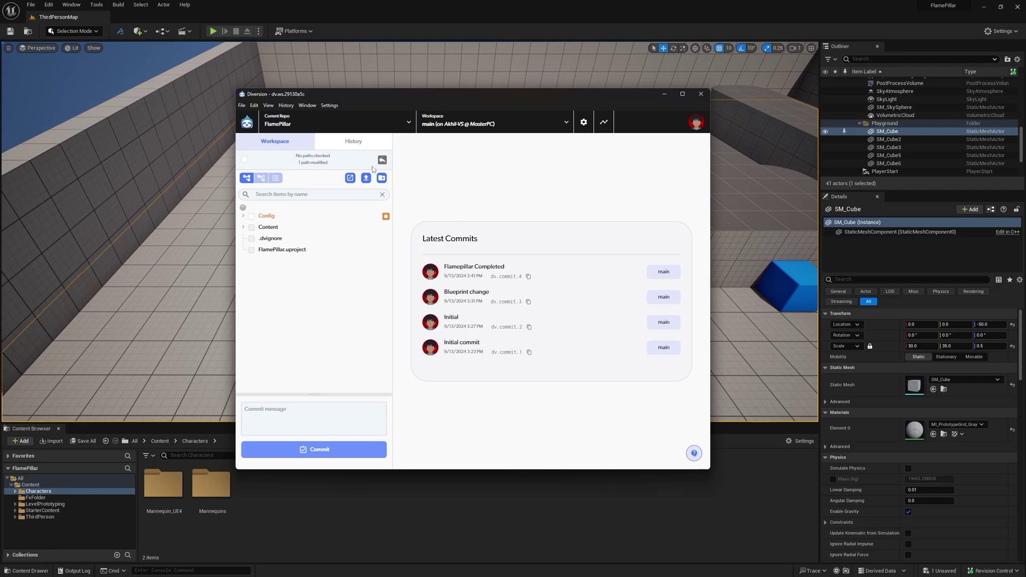
Step: Switch to Diversion and examine the changed Content folders of the "Flamepillar Completed" and "Blueprint change" commits in the history
click(348, 143)
click(334, 191)
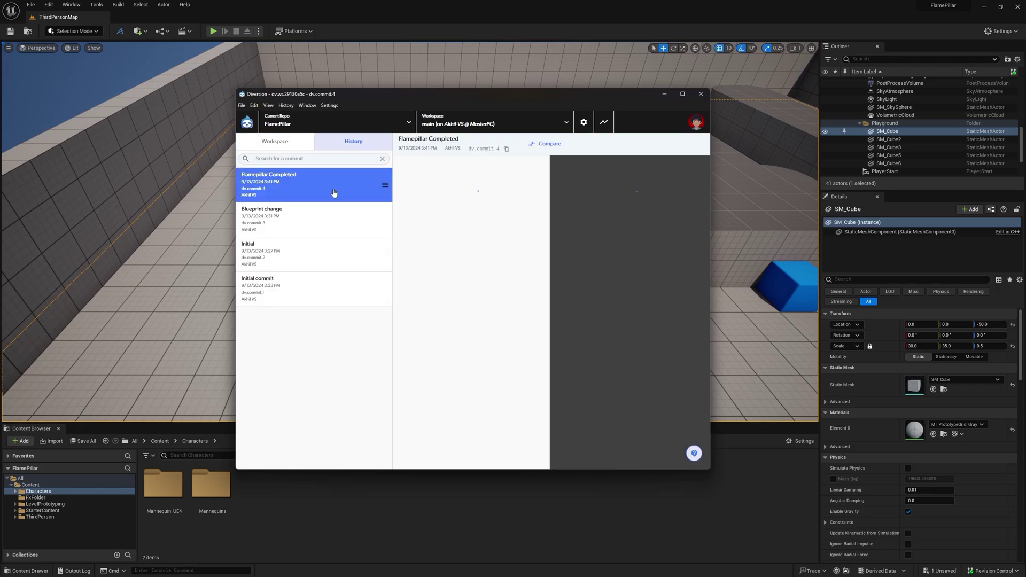
click(335, 225)
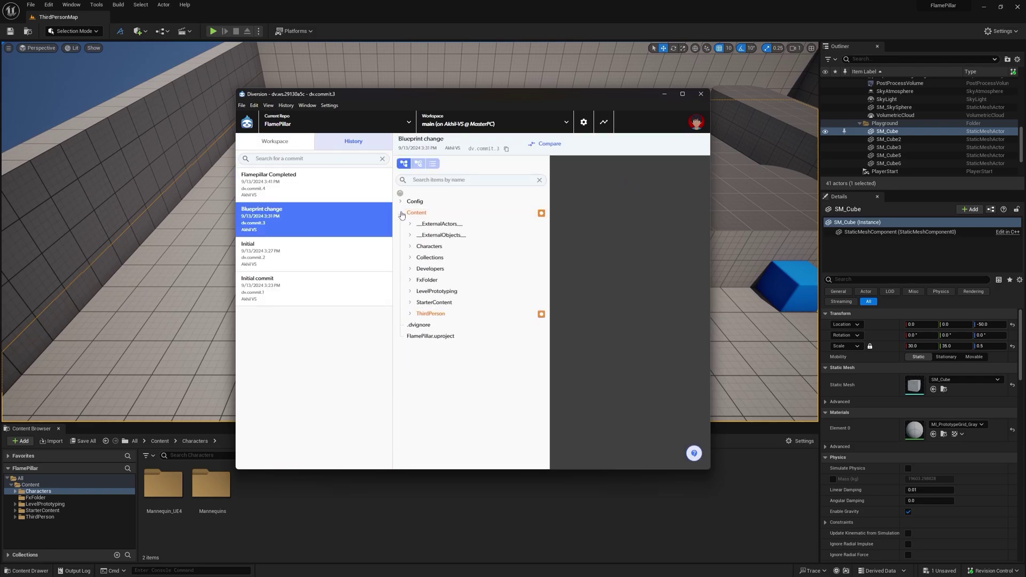
click(331, 193)
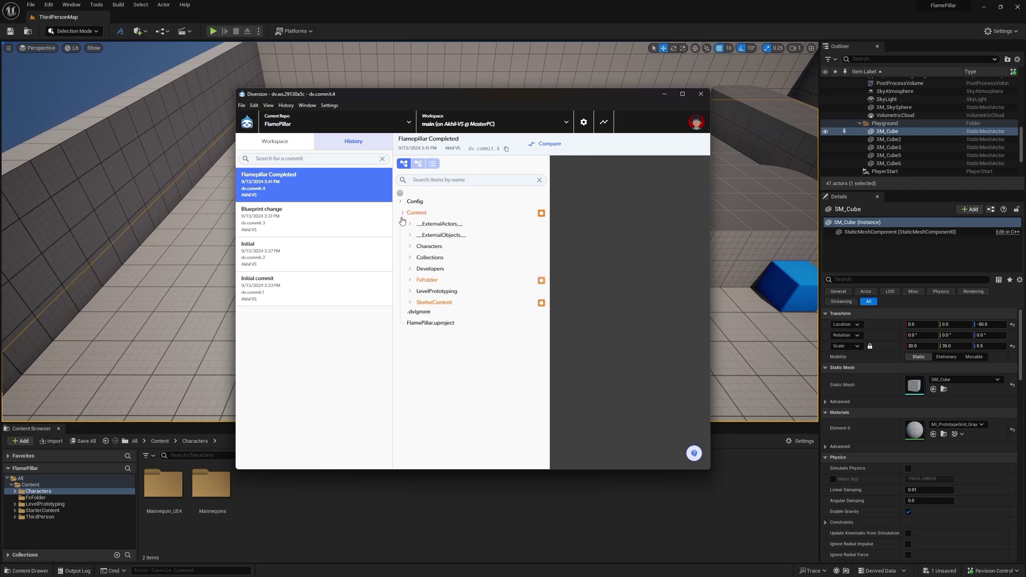
click(421, 280)
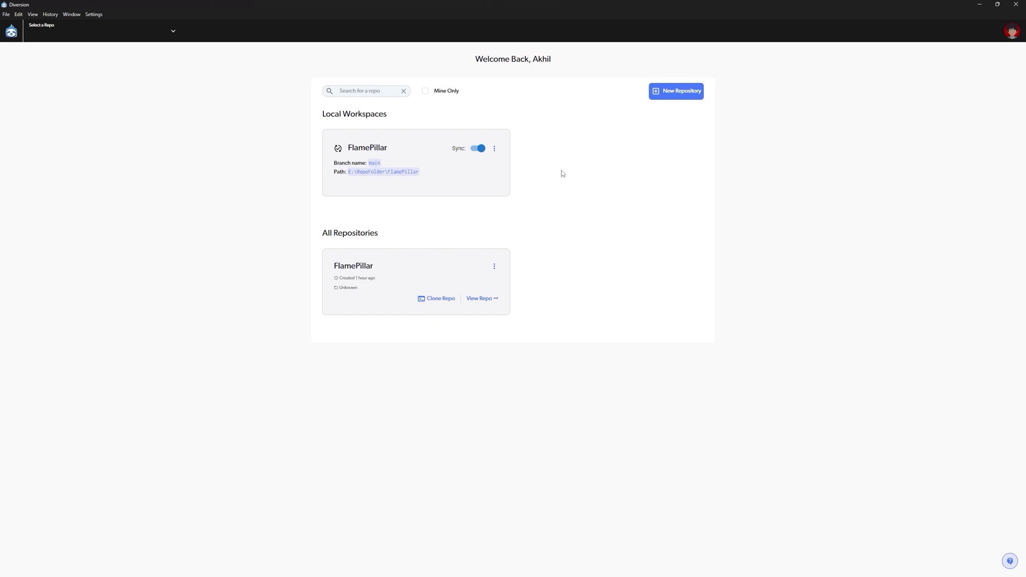
Step: Open the collaborators of the FlamePillar local workspace and review the permission choices for the invited collaborator
click(494, 151)
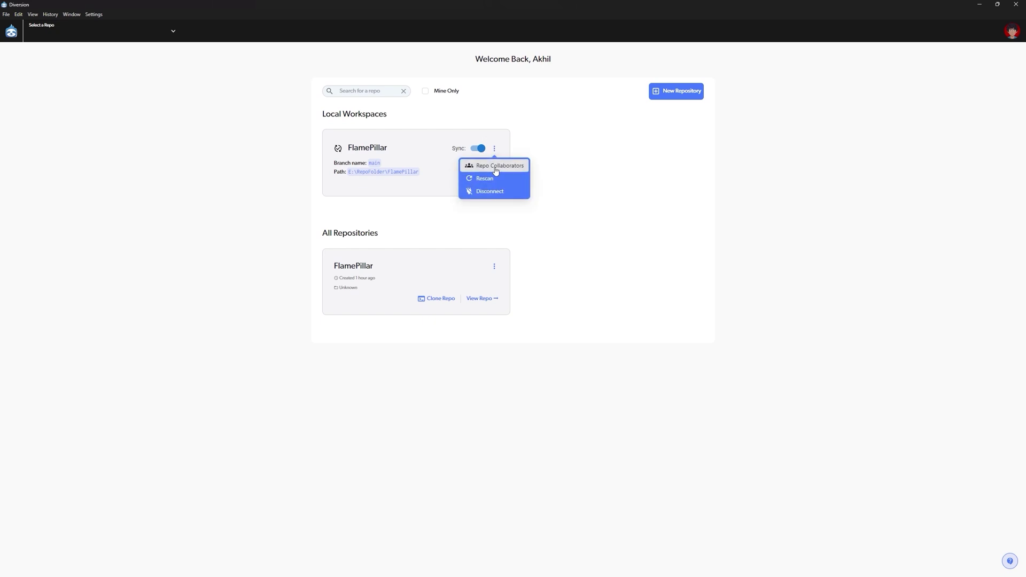
click(496, 167)
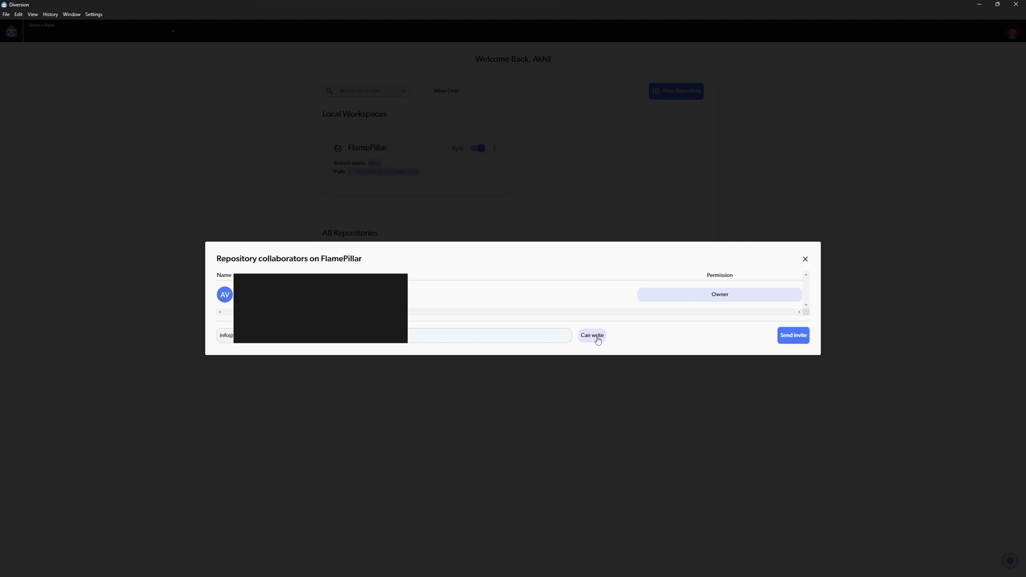
click(597, 340)
click(719, 308)
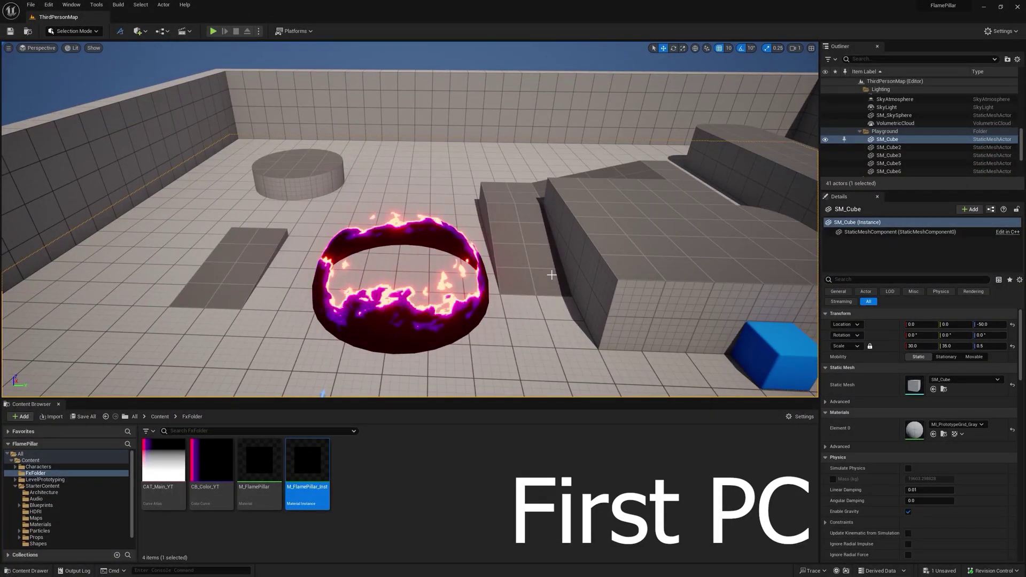
Step: Duplicate the flame sphere to location 1410, 560, -10 and raise SM_QuarterCylinder12 above the rest of the cylinder
key(s)
right_drag(551, 274, 558, 286)
alt+drag(219, 242, 257, 243)
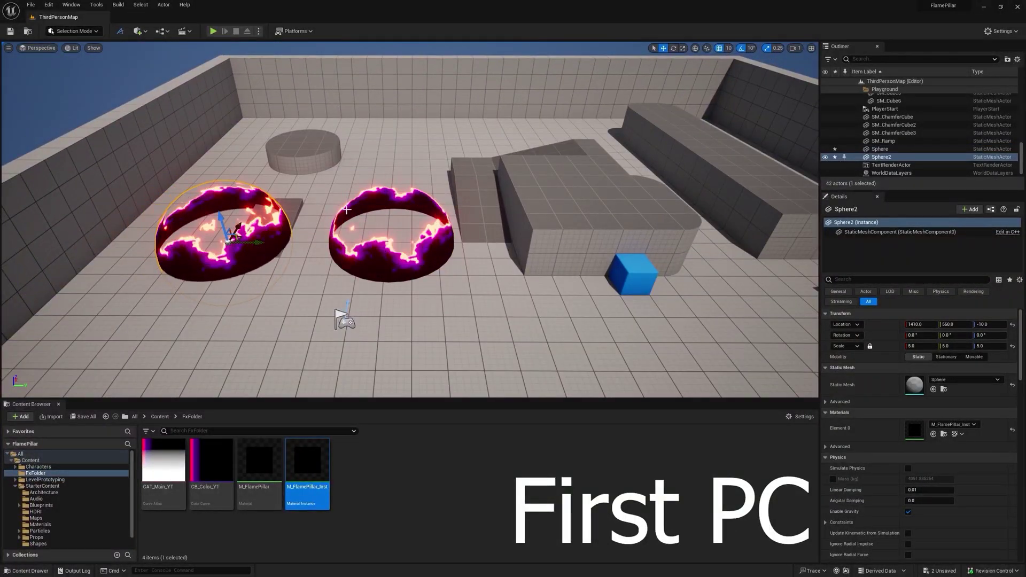
click(318, 150)
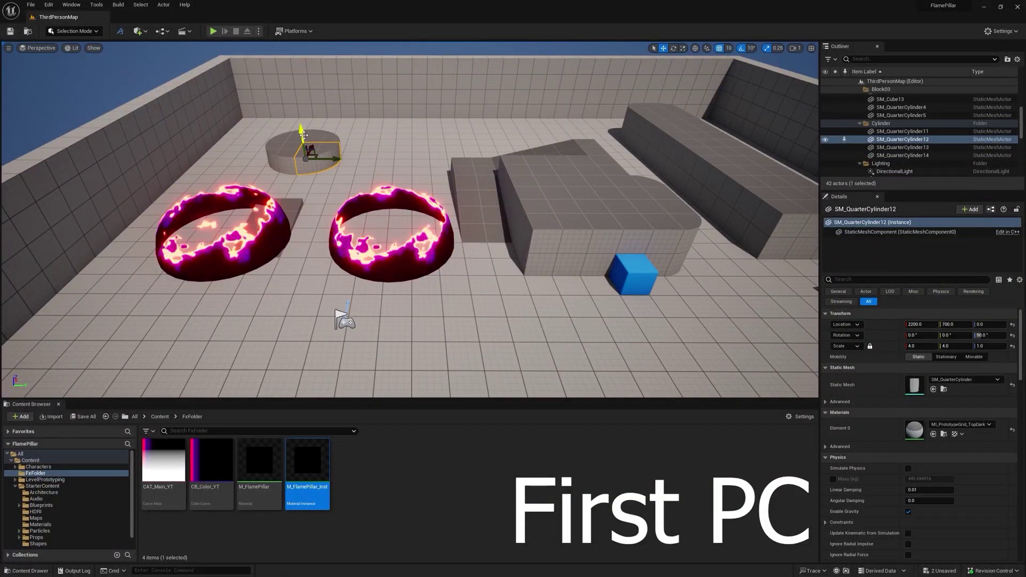
drag(295, 132, 294, 94)
Step: Duplicate the original flame sphere farther back in the level, behind the first ring
click(390, 251)
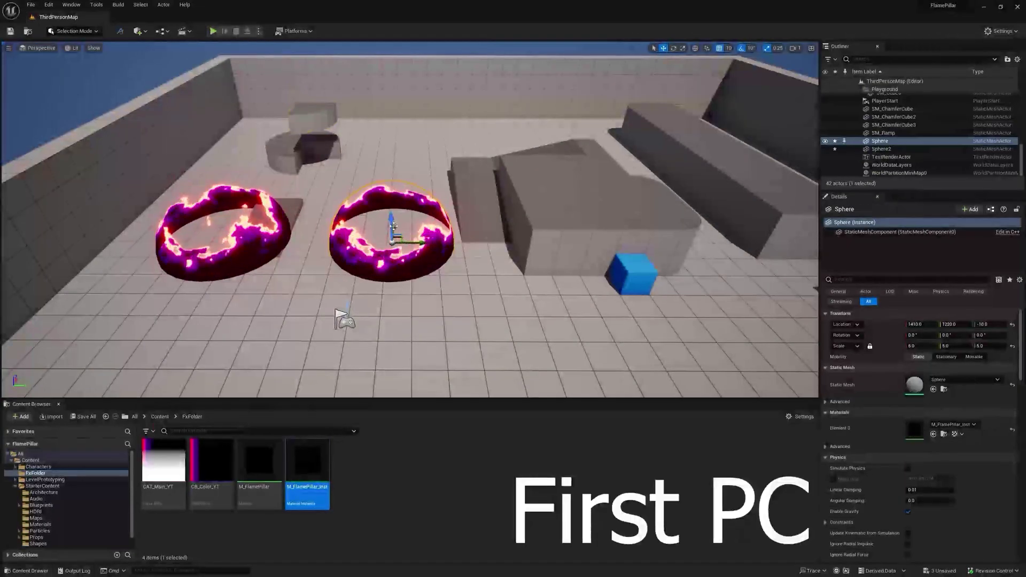
alt+drag(402, 236, 414, 153)
click(500, 211)
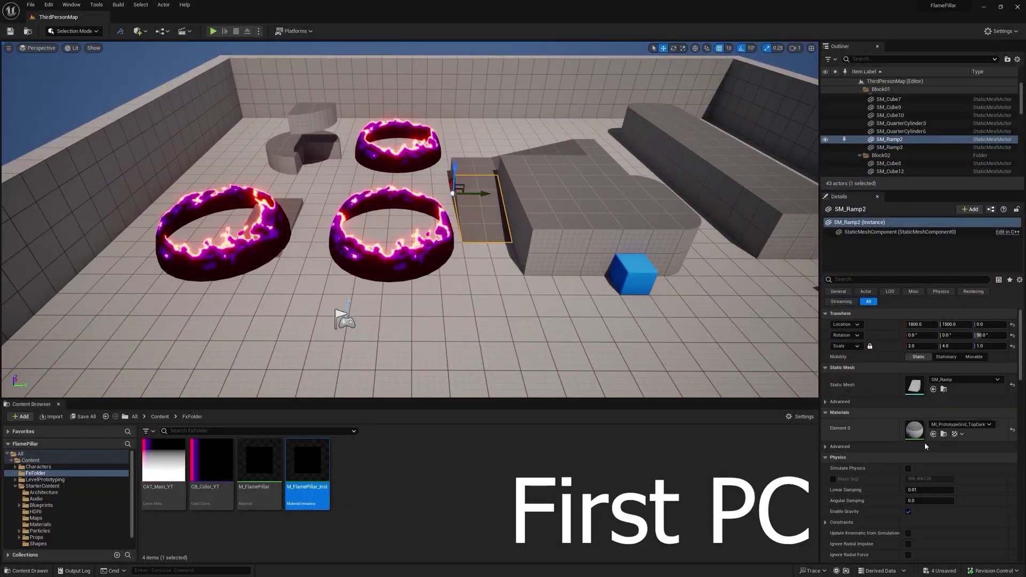
click(759, 475)
Step: Submit the pending content to revision control with the changelist description "Map Changes"
click(993, 571)
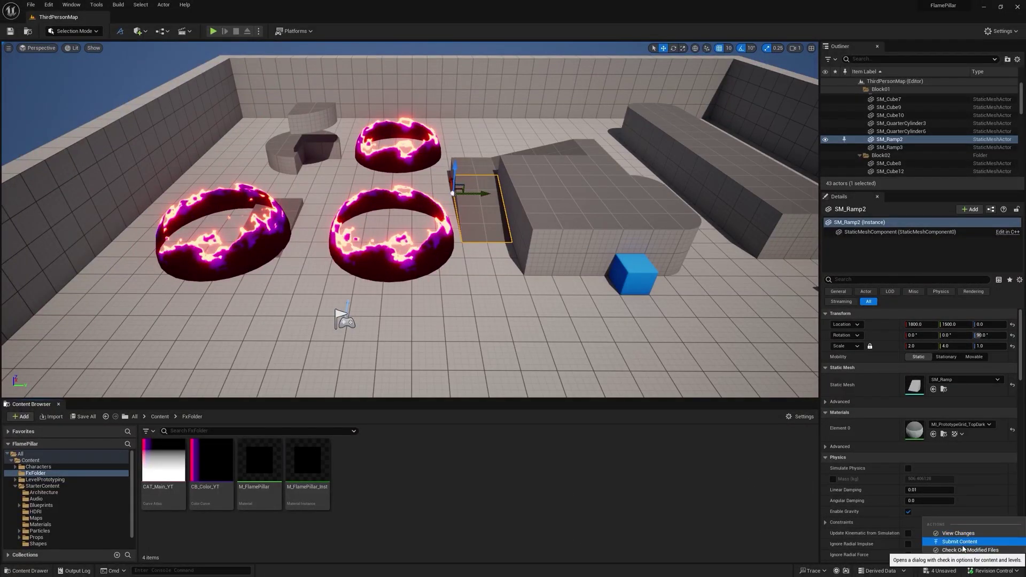
click(962, 542)
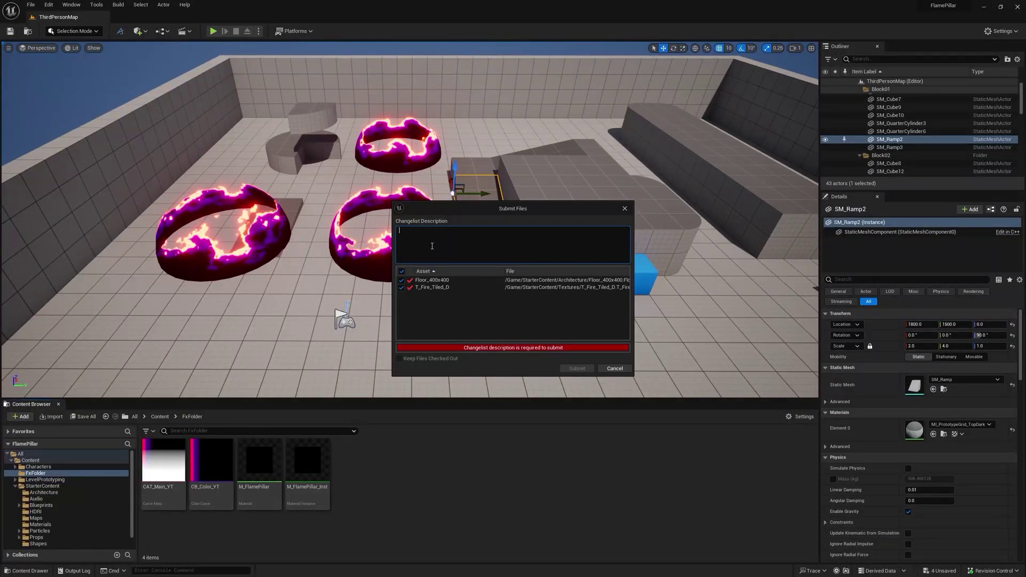
text(Map Changes)
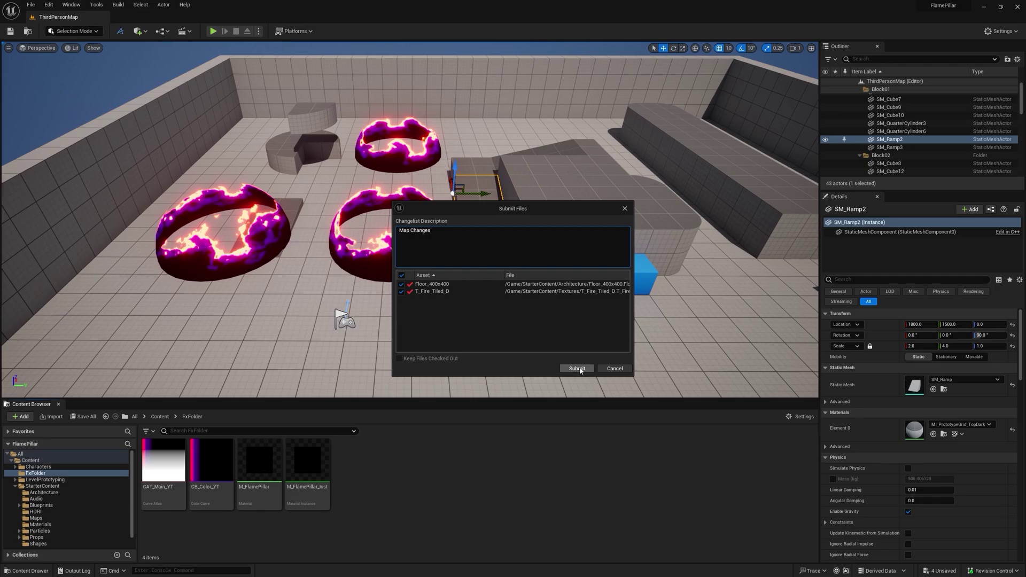
click(579, 368)
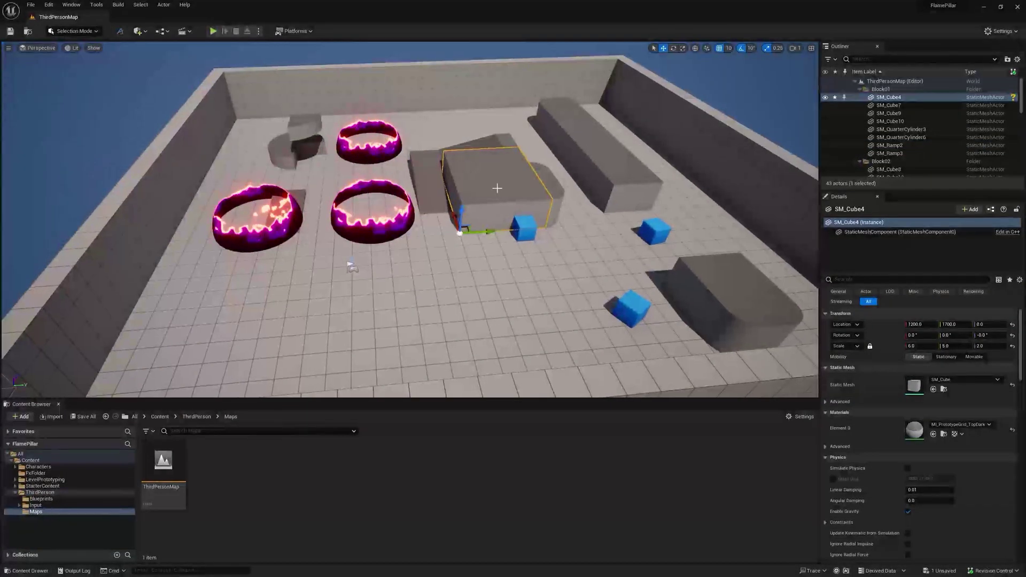
Step: Delete the block-and-ramp structure and the blue cubes beside the flame rings, and save all modified level content
key(Delete)
click(422, 174)
key(Delete)
click(454, 160)
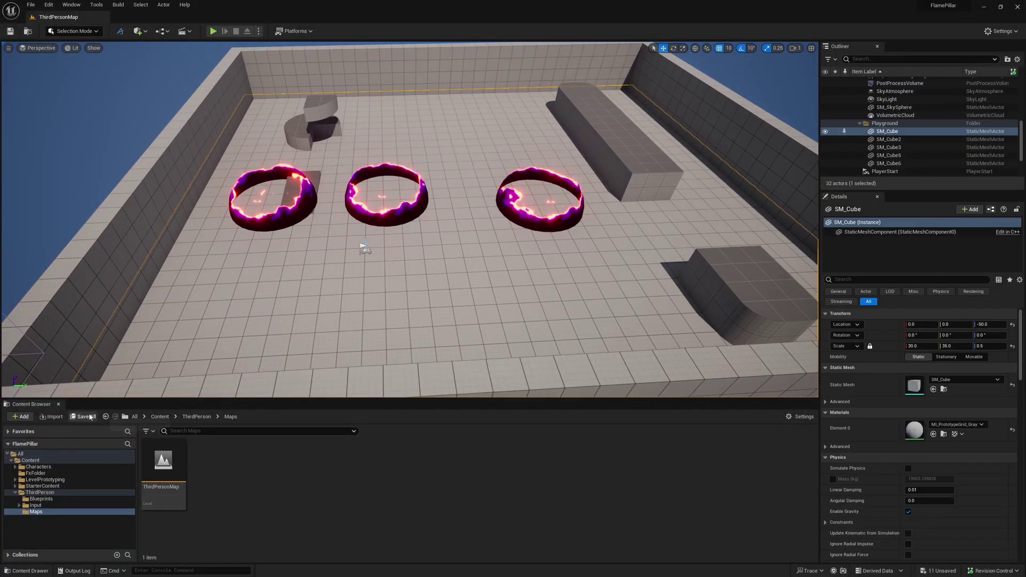
click(84, 416)
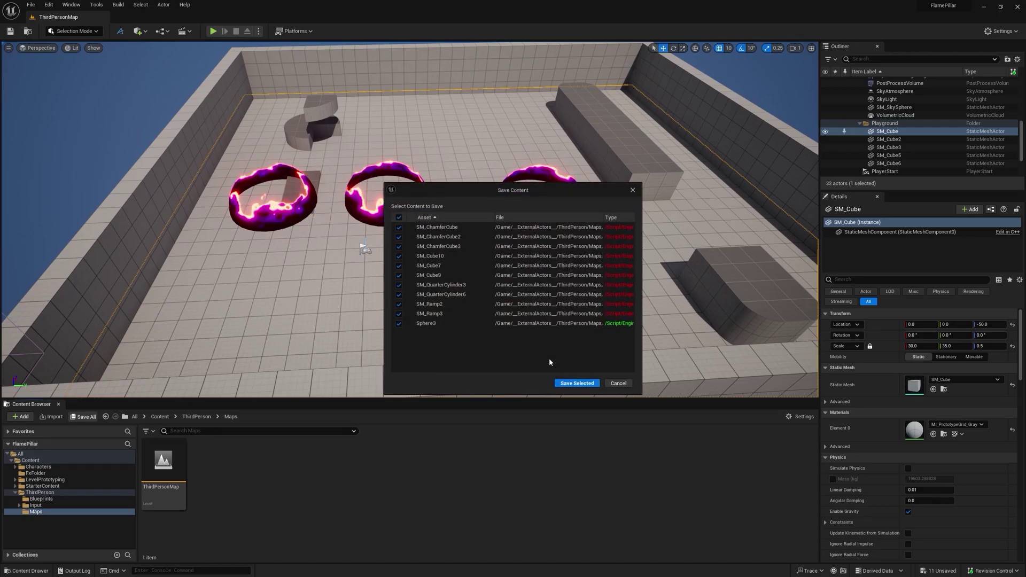
click(582, 383)
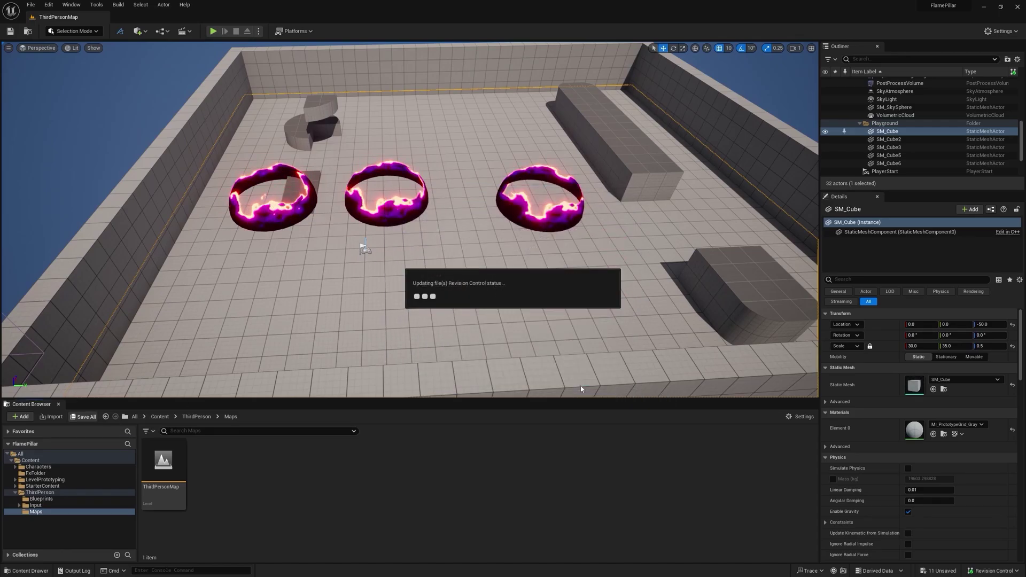
Step: Submit the level changes to revision control with the changelist description "map update 2"
click(986, 569)
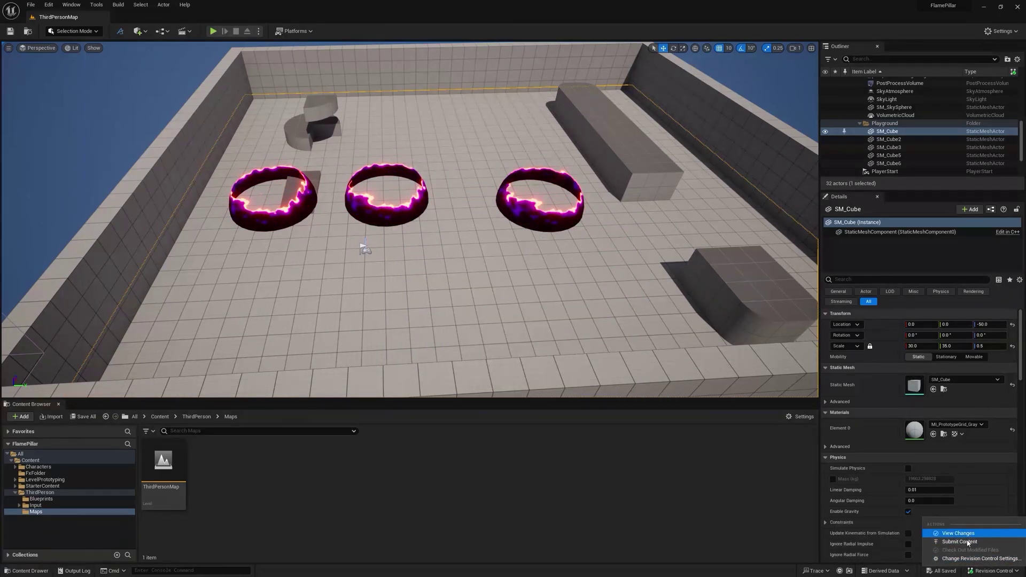
click(959, 541)
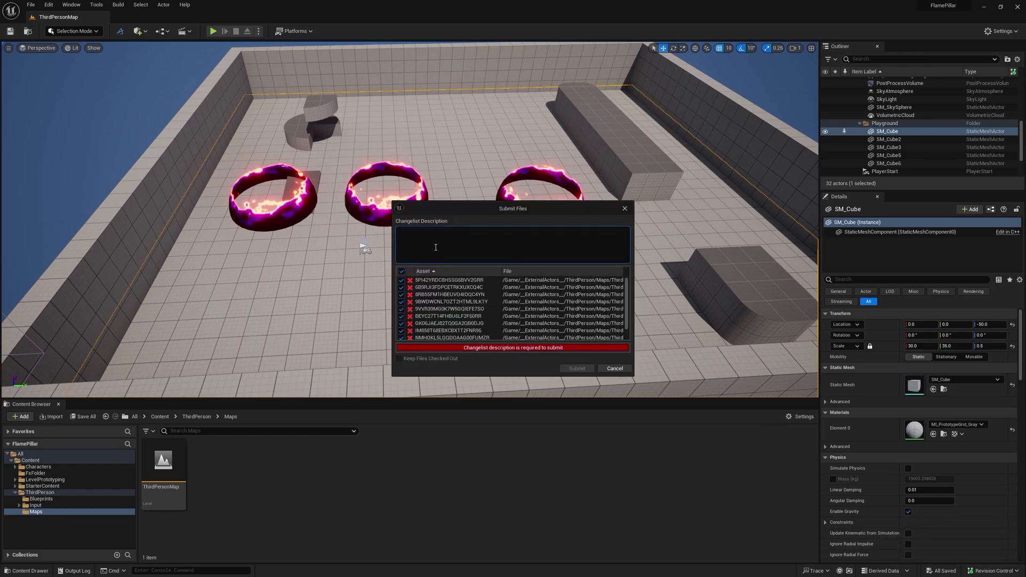
text(map update 2)
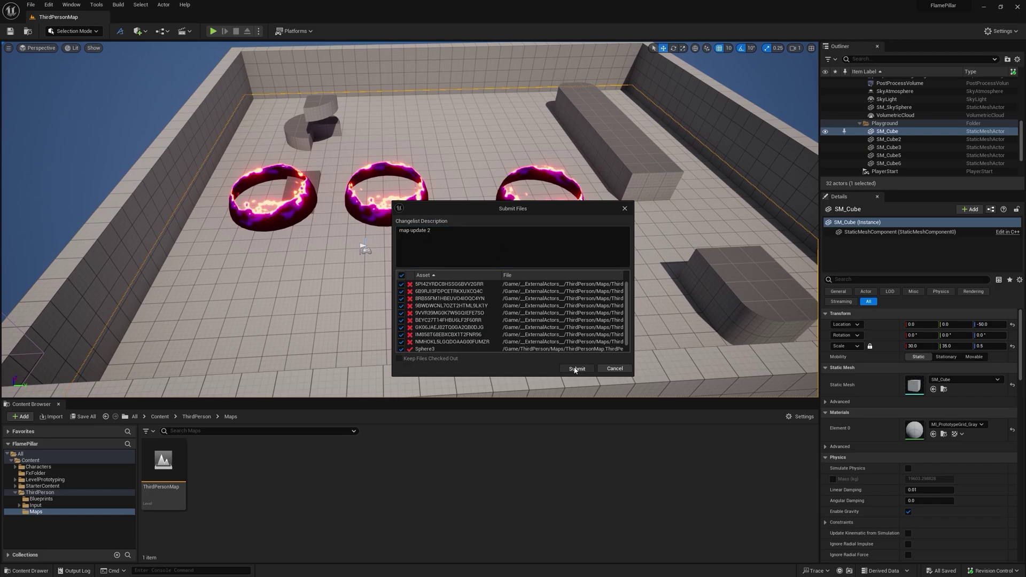
click(576, 369)
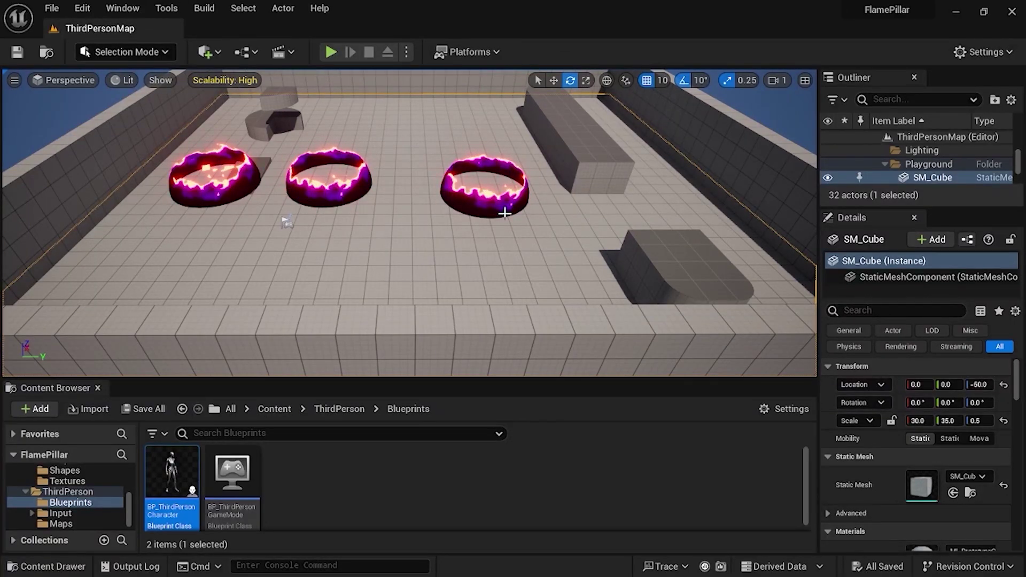
Step: Open the BP_ThirdPersonCharacter blueprint, add a second Print String node after the existing one in the Event Graph, and save it
double_click(158, 469)
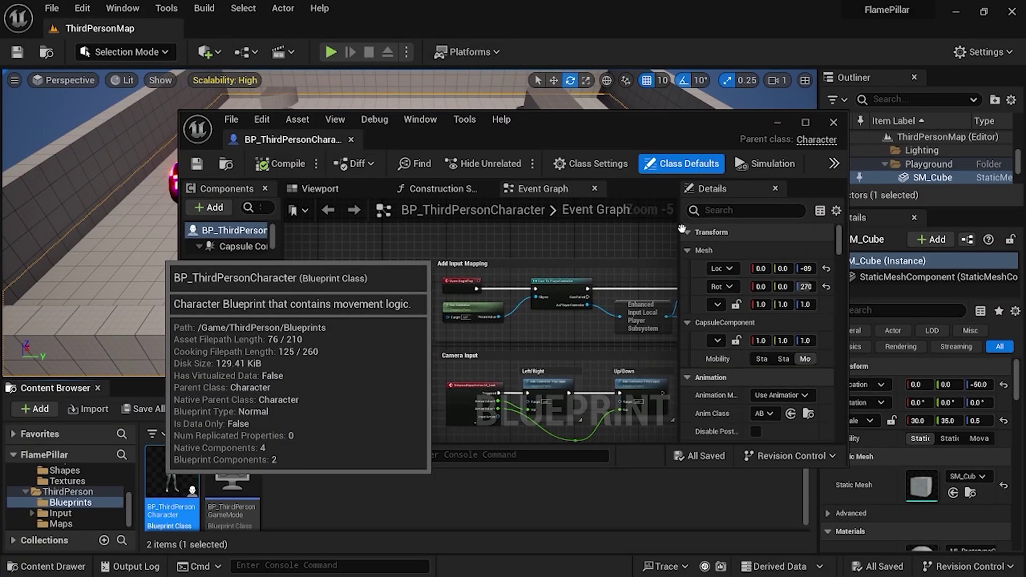
click(805, 123)
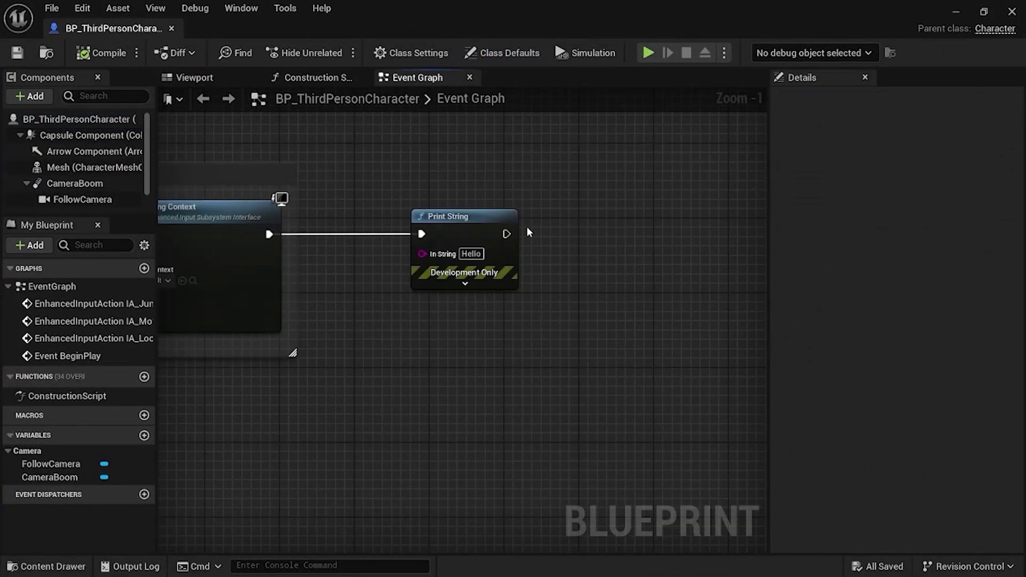
drag(508, 234, 611, 218)
text(print)
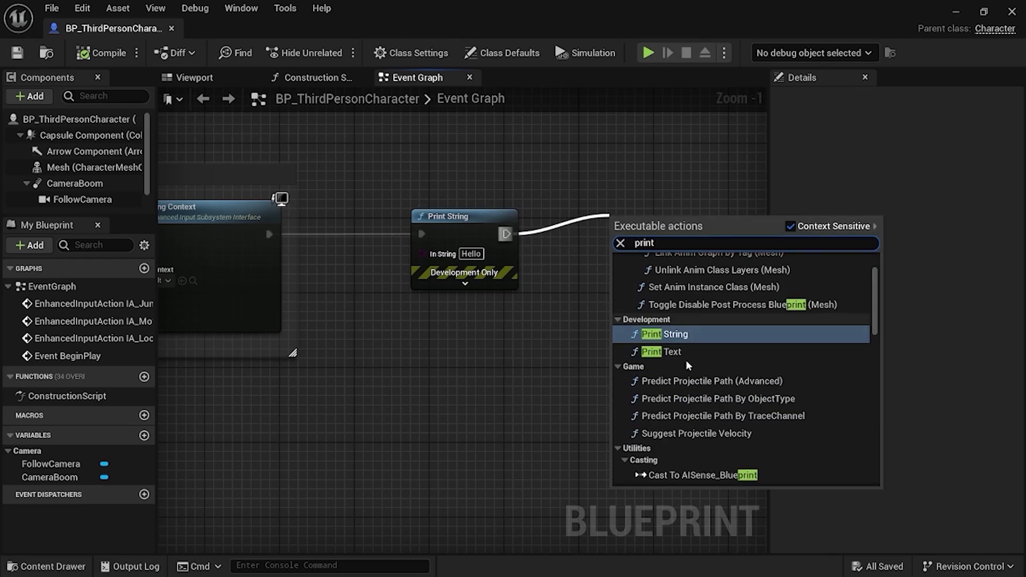
click(678, 336)
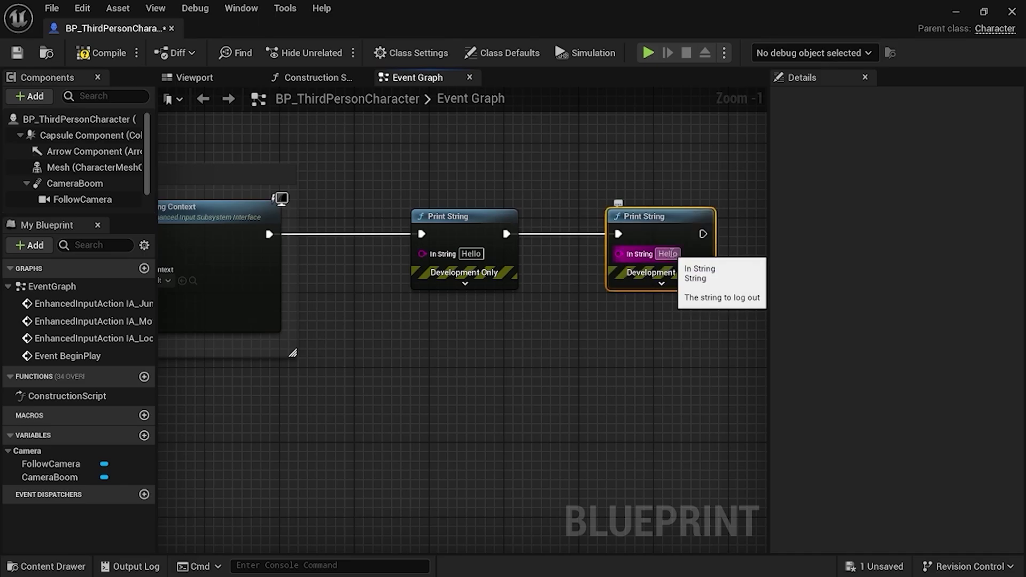
click(12, 55)
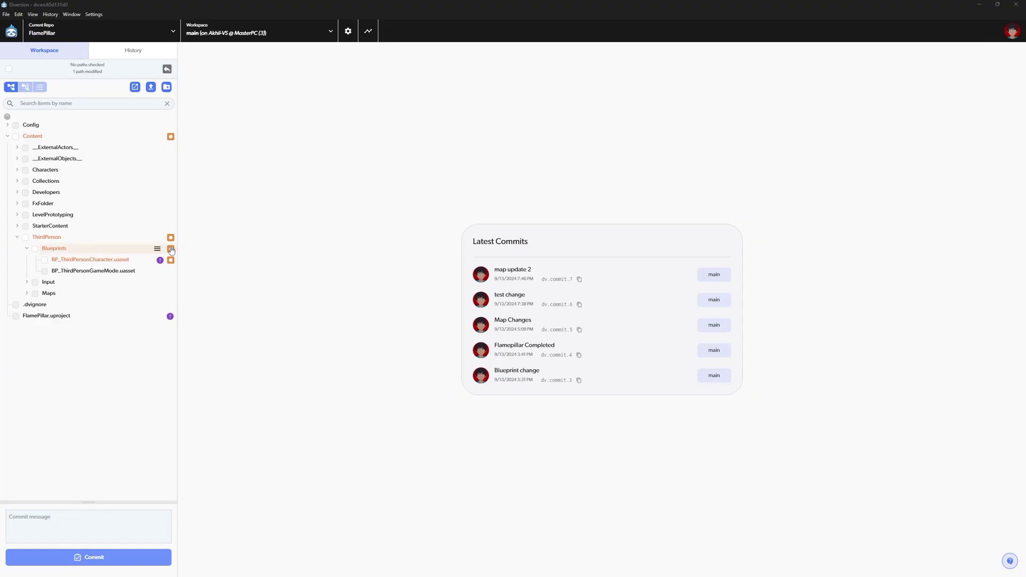
Step: Switch to Diversion and examine the changes that other workspaces have made to BP_ThirdPersonCharacter.uasset
mouse_move(159, 260)
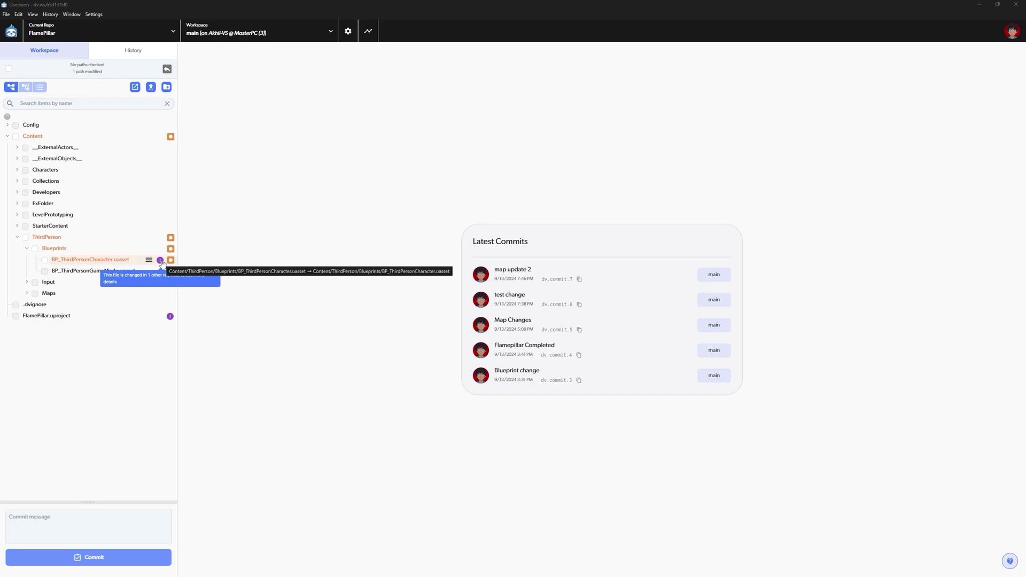
click(160, 260)
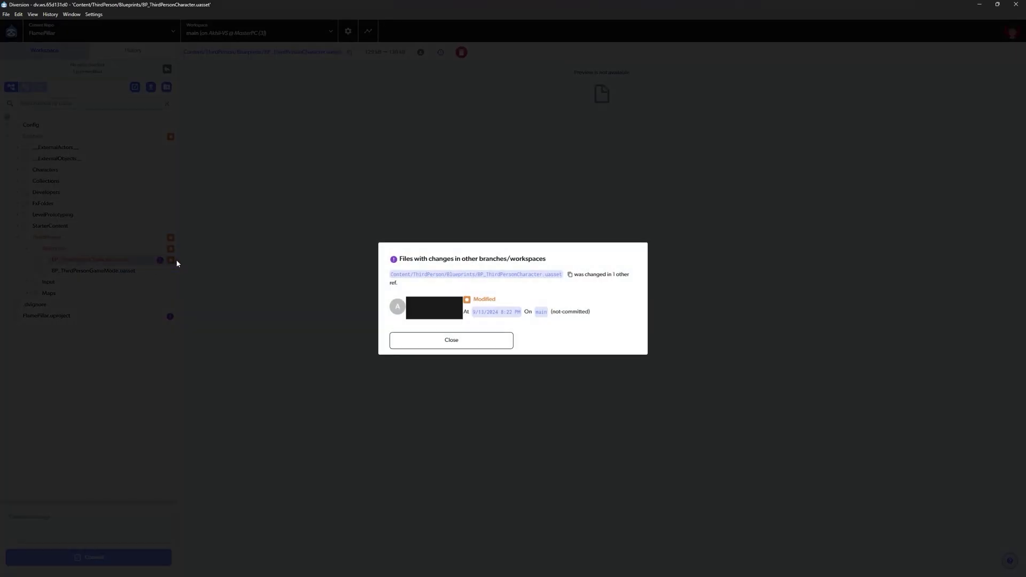
mouse_move(485, 314)
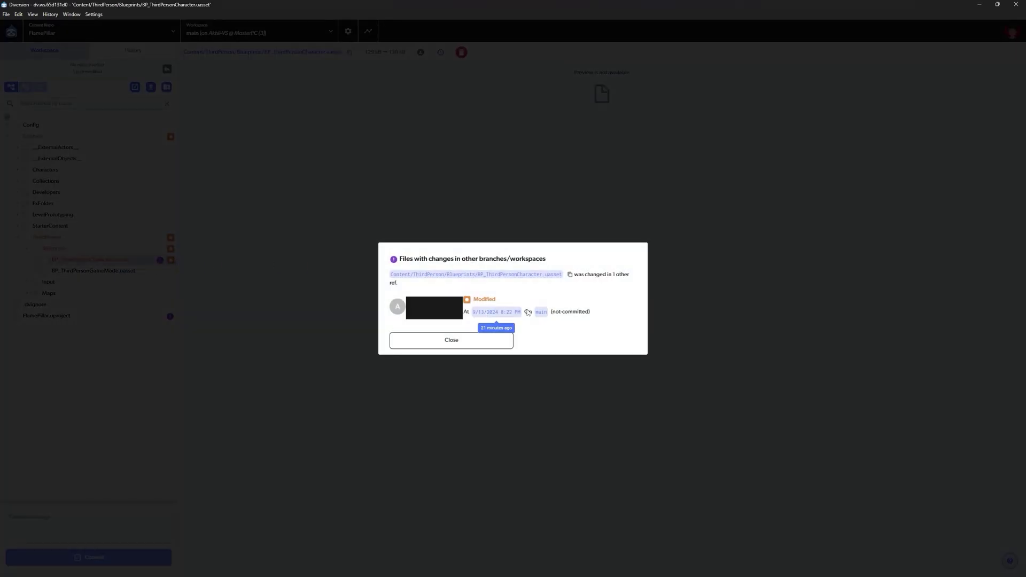
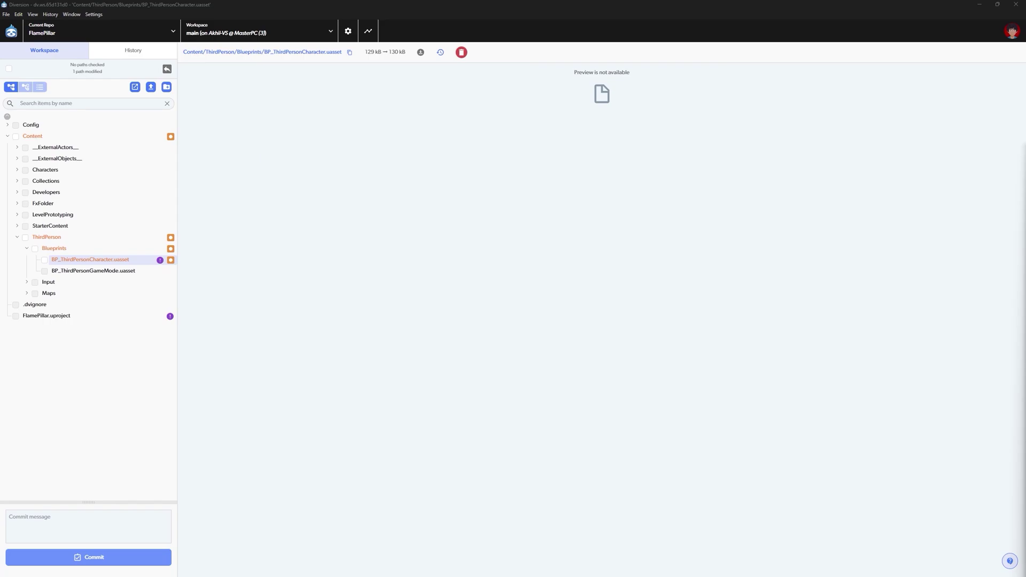
Step: Commit all modified paths with the message "New Update" and open the other-workspace change details of BP_ThirdPersonCharacter.uasset again
click(9, 69)
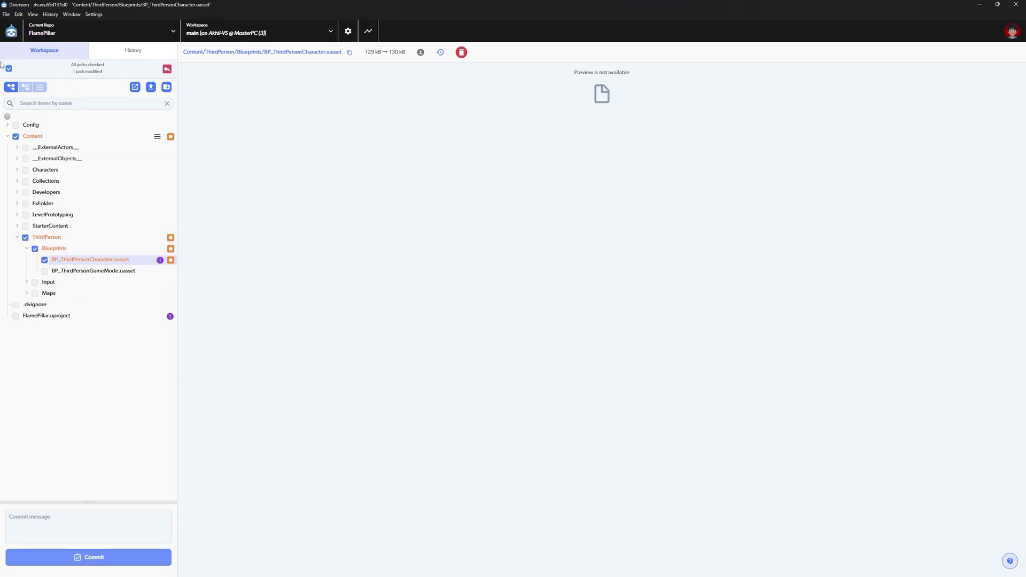
click(77, 523)
text(New Update)
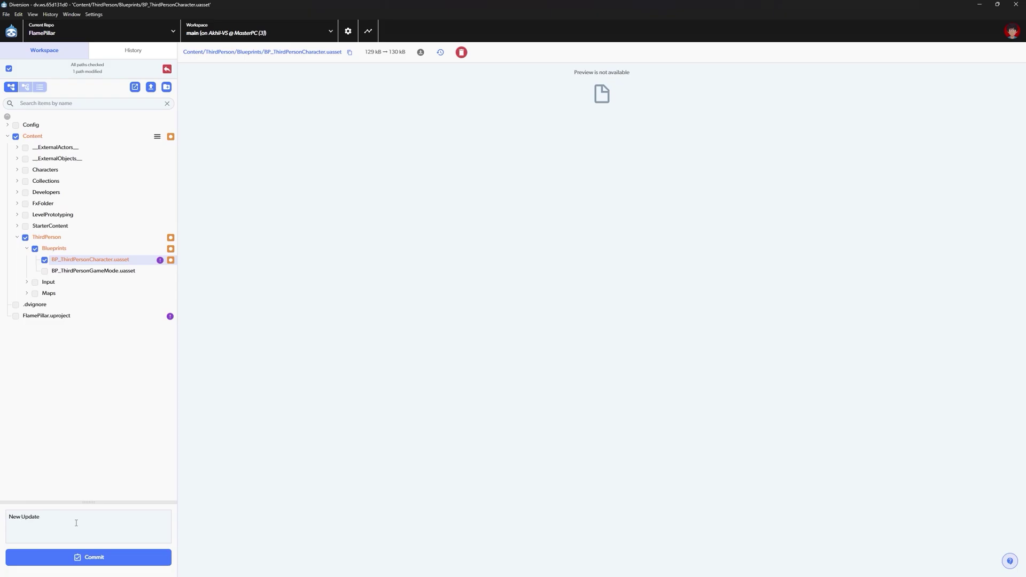
click(103, 562)
click(484, 341)
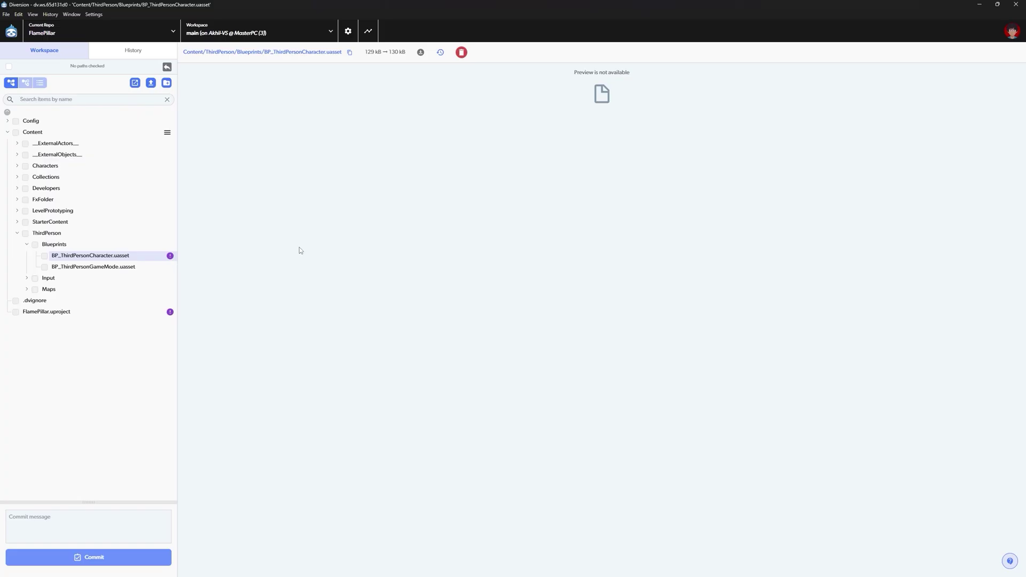
mouse_move(170, 258)
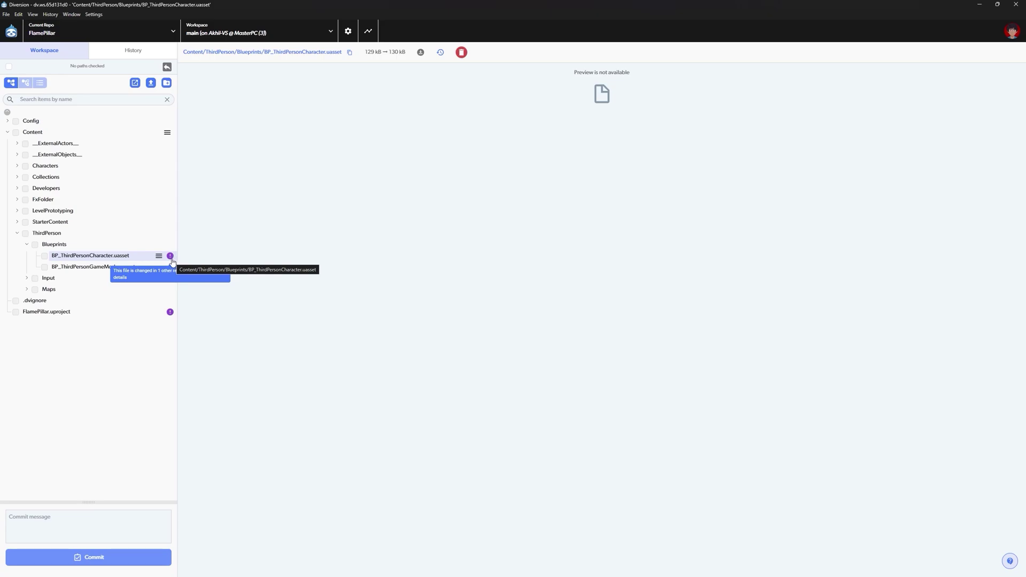
click(171, 256)
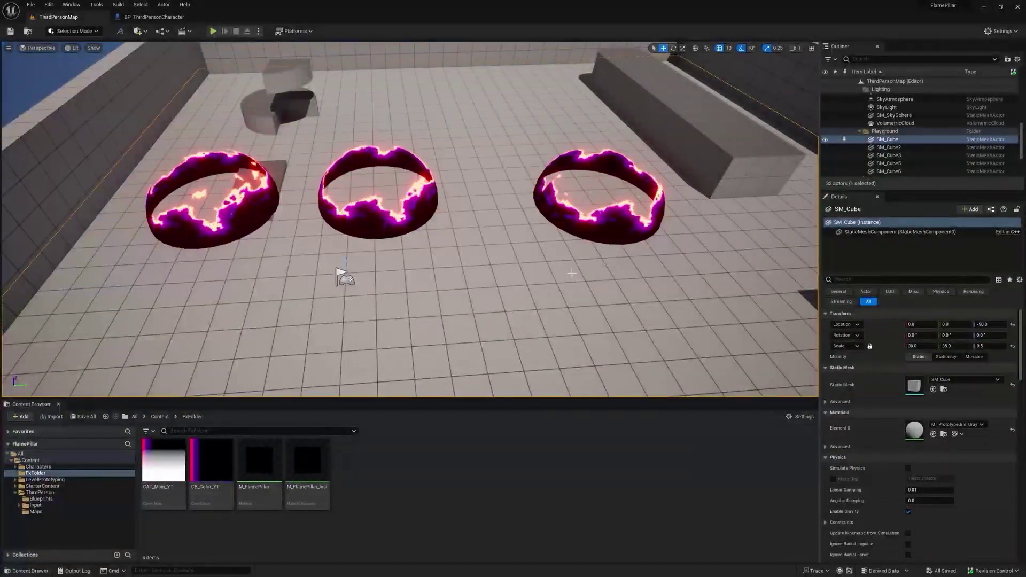
Step: In Unreal Editor, delete and save out the lower TexCoord-Panner-texture branch of M_FlamePillar, and apply M_FlamePillar_Inst to the level's floor
right_drag(518, 275, 512, 287)
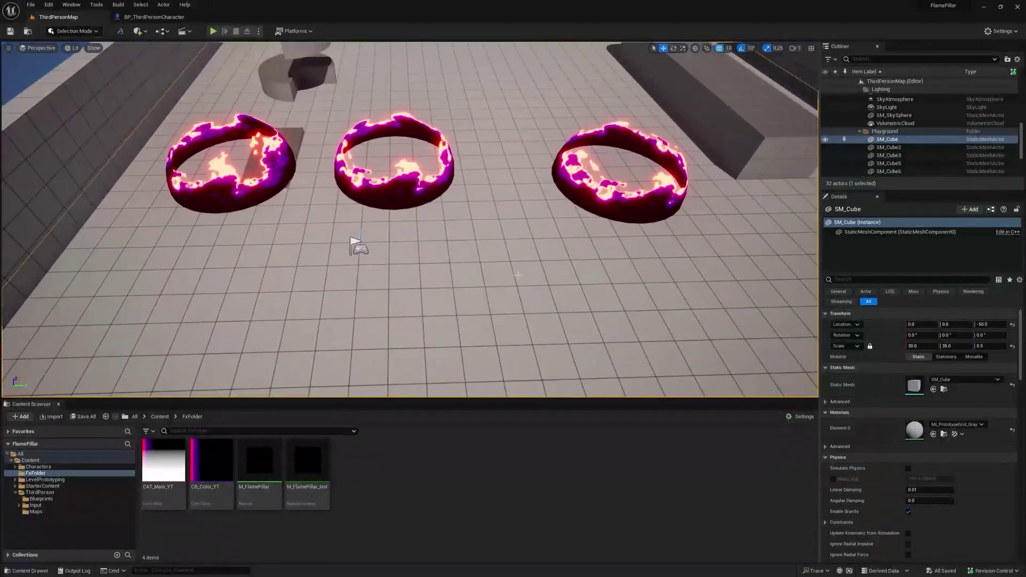
double_click(259, 461)
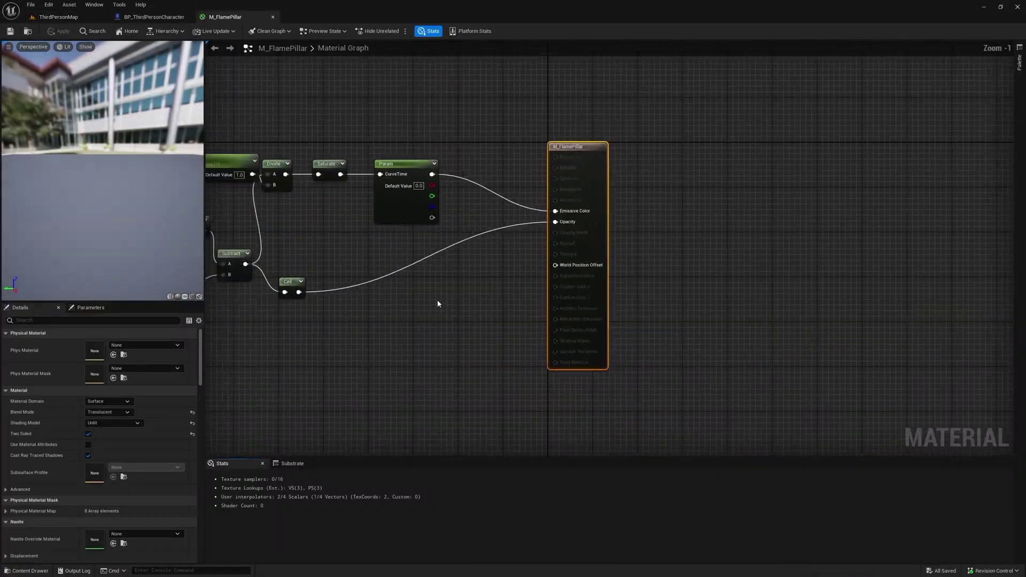
right_drag(437, 303, 595, 298)
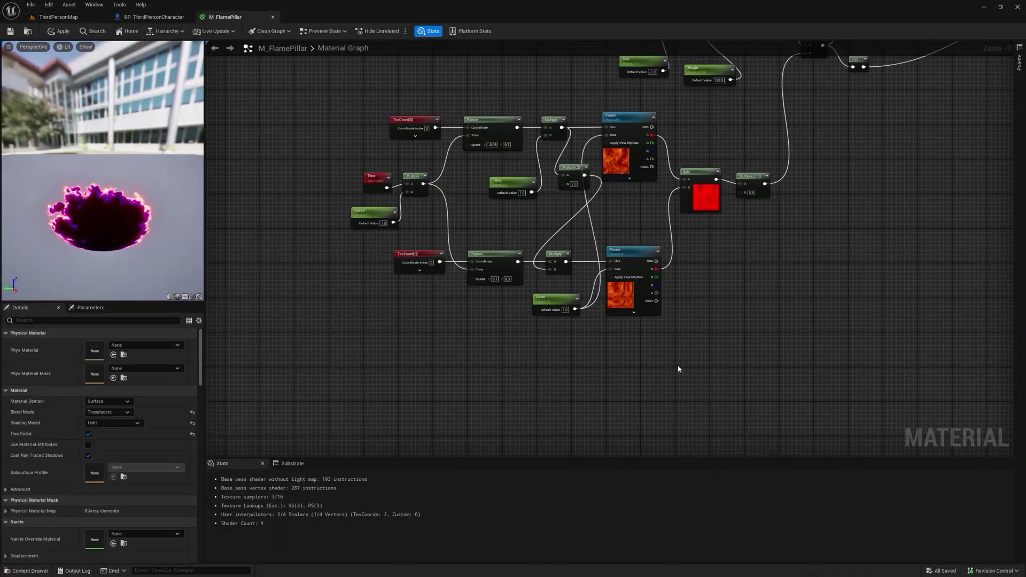
drag(667, 363, 364, 243)
key(Delete)
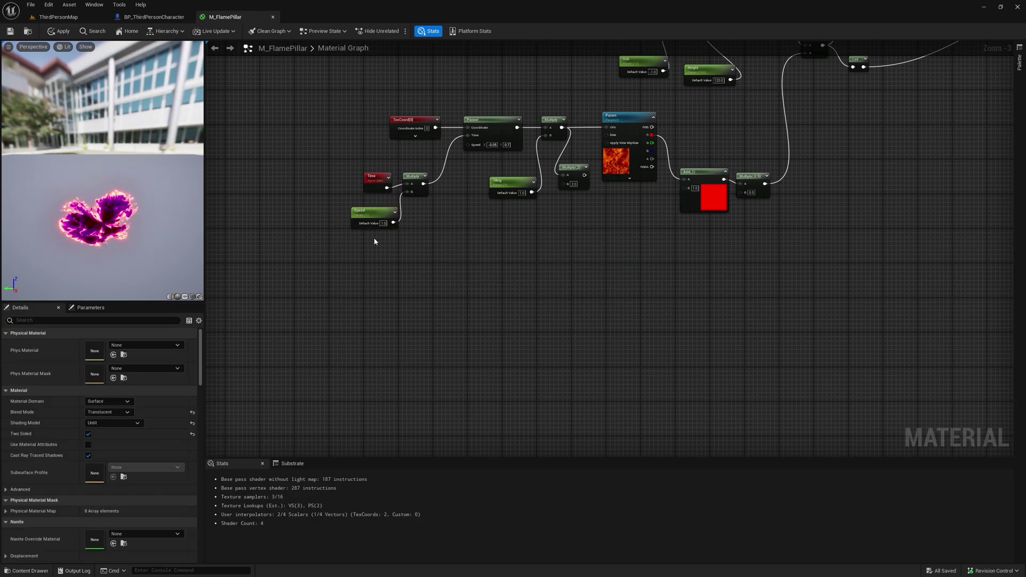
click(10, 32)
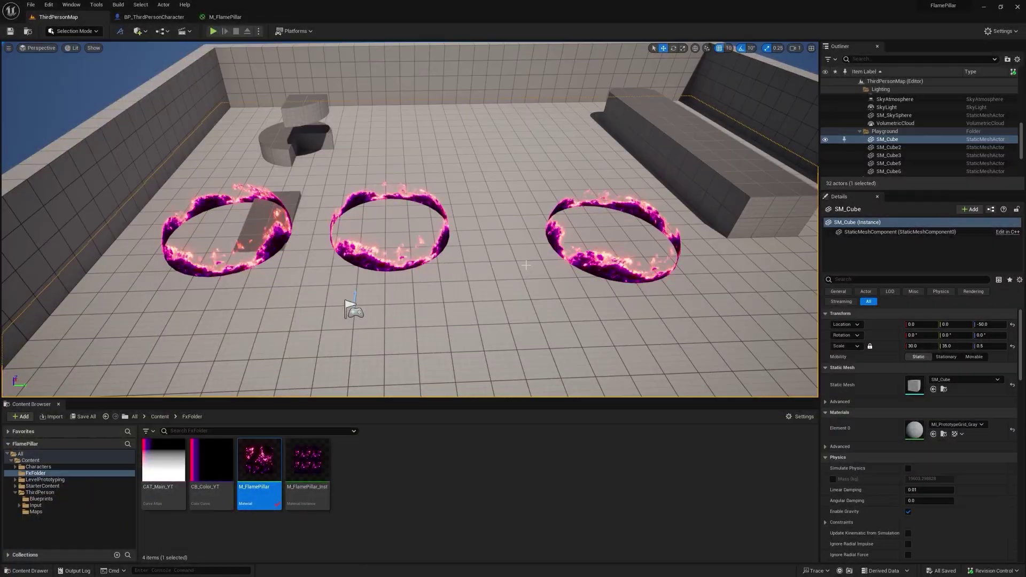
drag(307, 465, 515, 309)
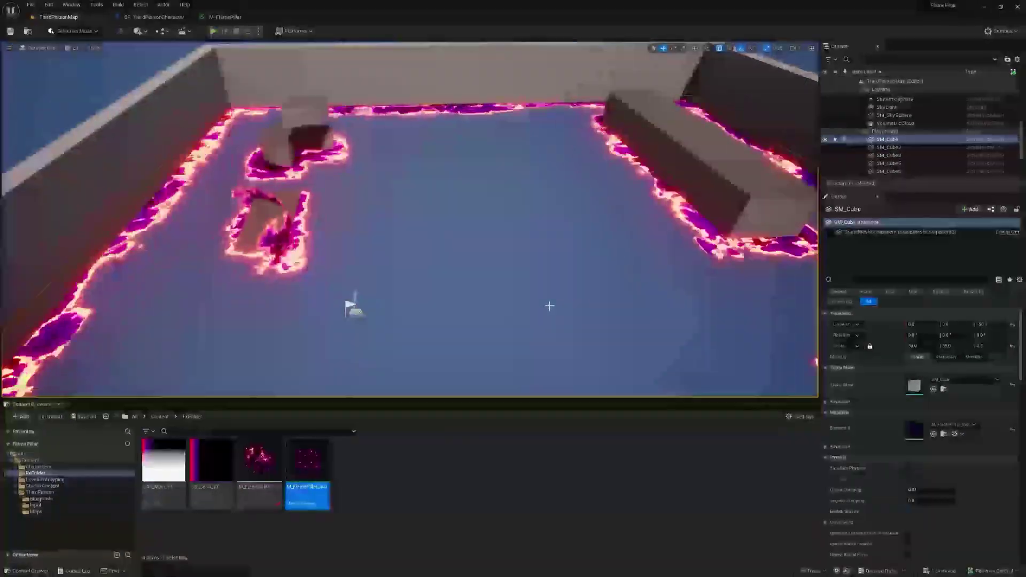
Step: Submit the modified content with the changelist description "Amazing Update" and close the editor
click(992, 570)
click(969, 542)
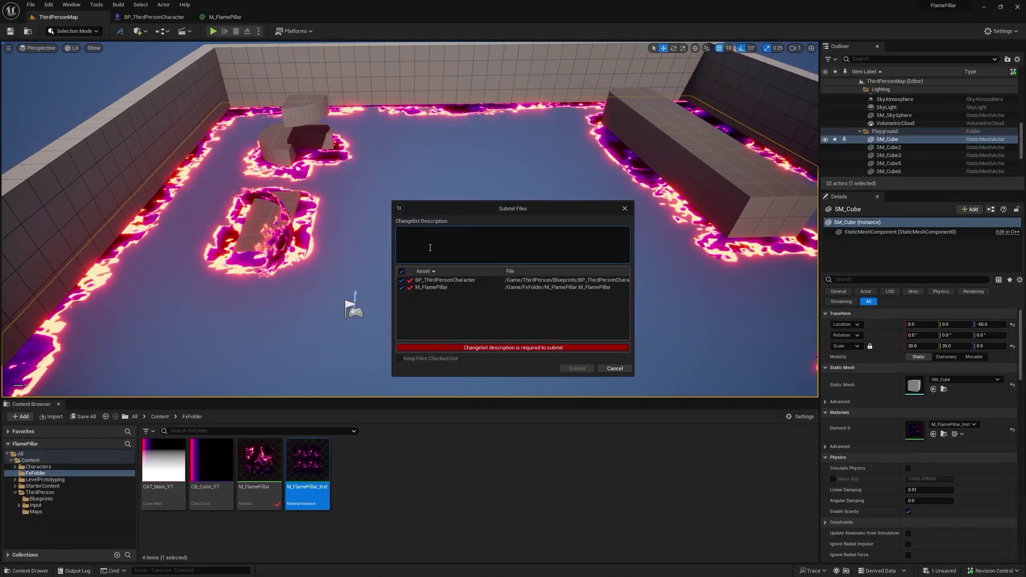
text(Ama)
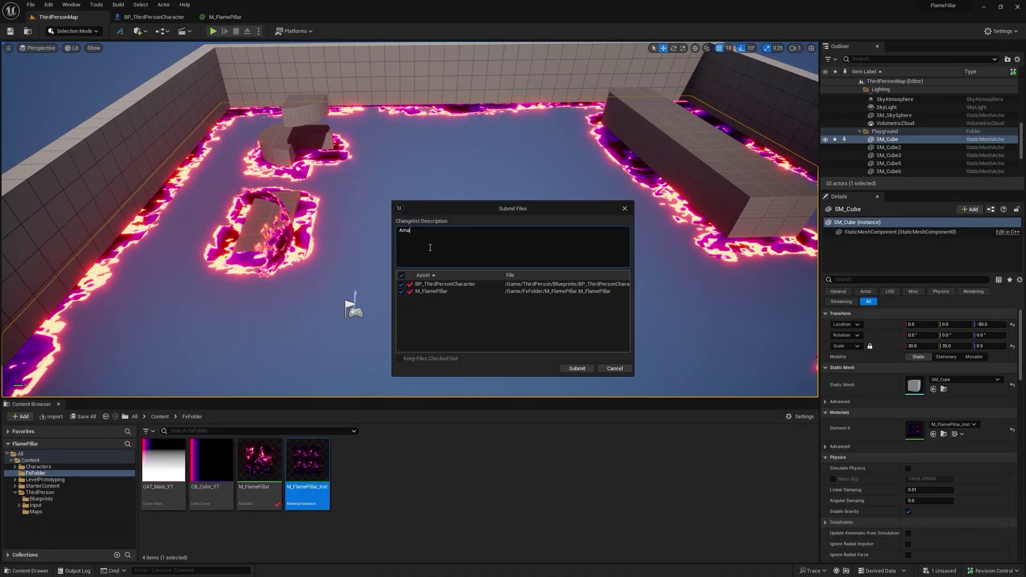
text(zing Update)
click(586, 371)
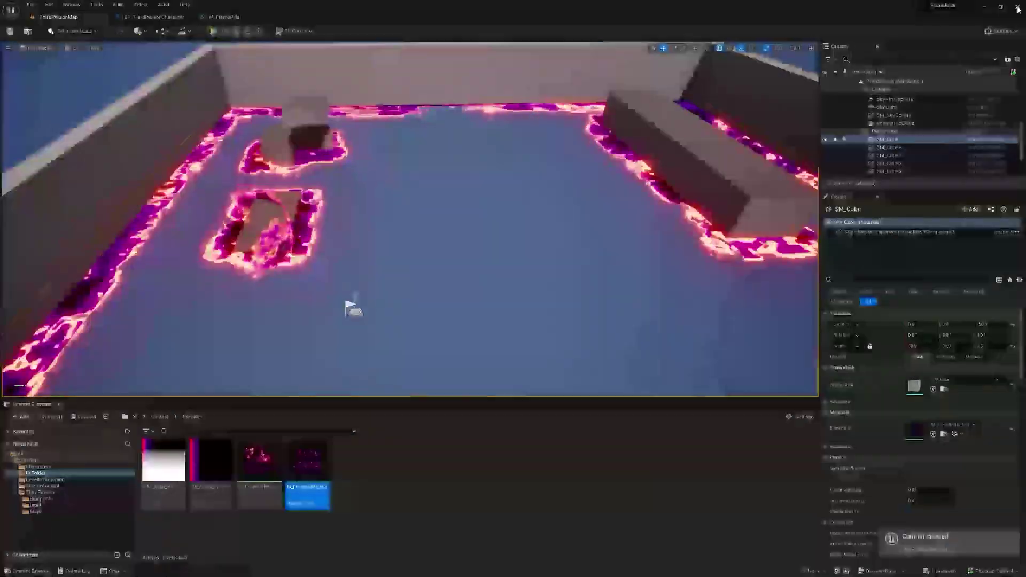
click(1017, 7)
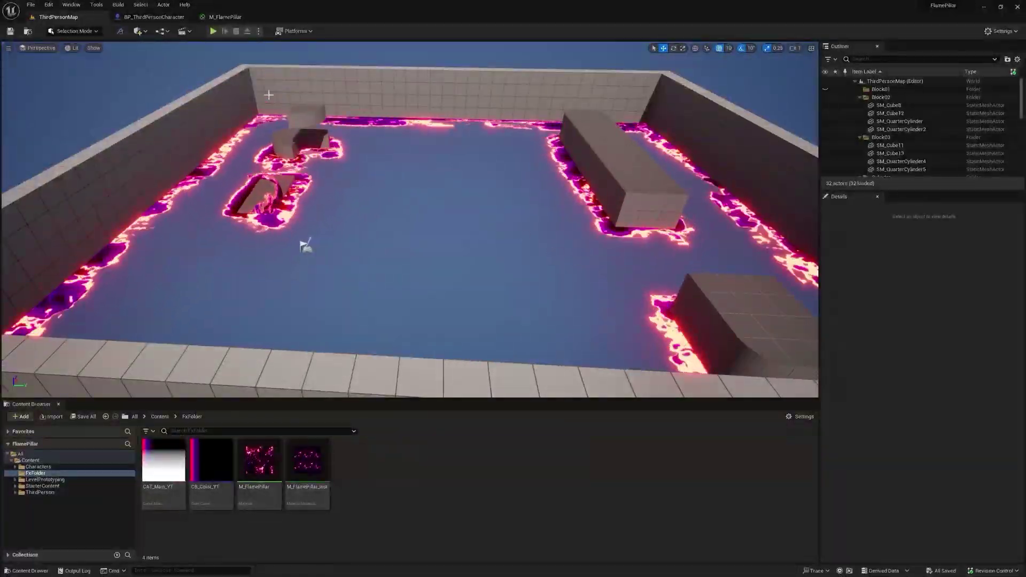
Step: Examine the M_FlamePillar material graph around the missing lower texture branch and return to the ThirdPersonMap level
click(225, 17)
right_drag(394, 256, 719, 178)
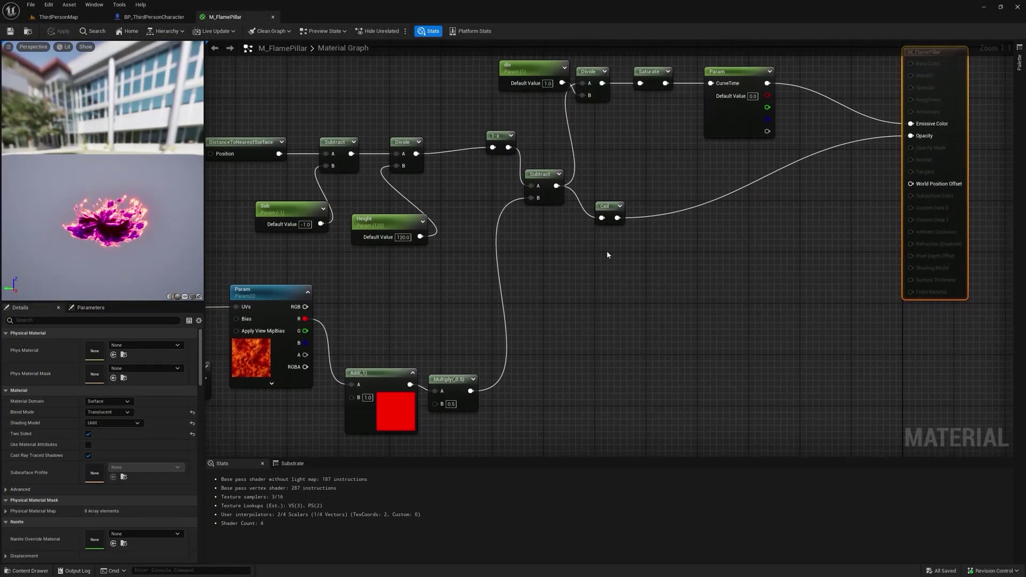
right_drag(607, 257, 810, 110)
scroll(652, 178, down, 3)
click(75, 18)
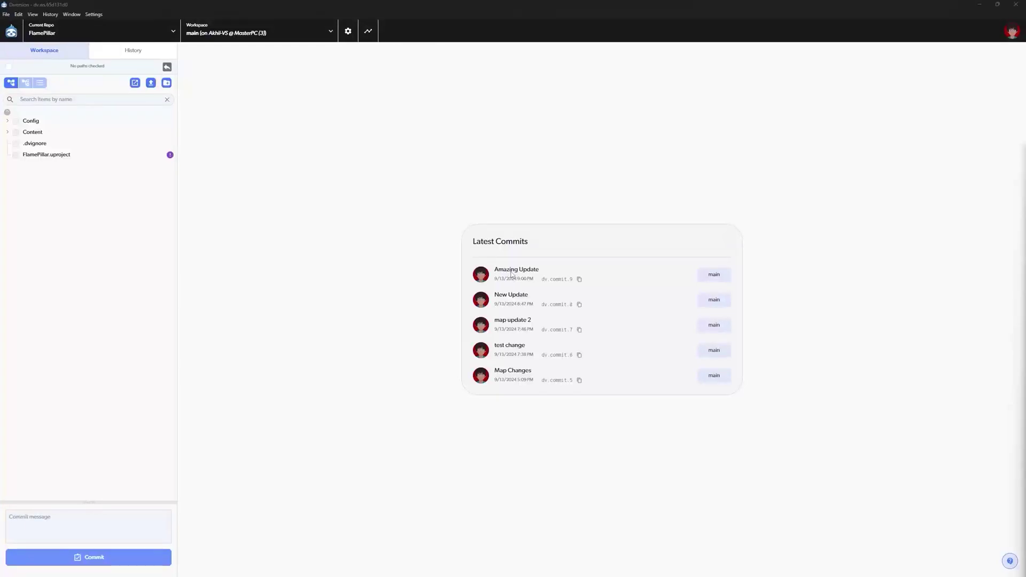
Step: In Diversion, undo the changes of the "Amazing Update" commit from the commit history
click(133, 50)
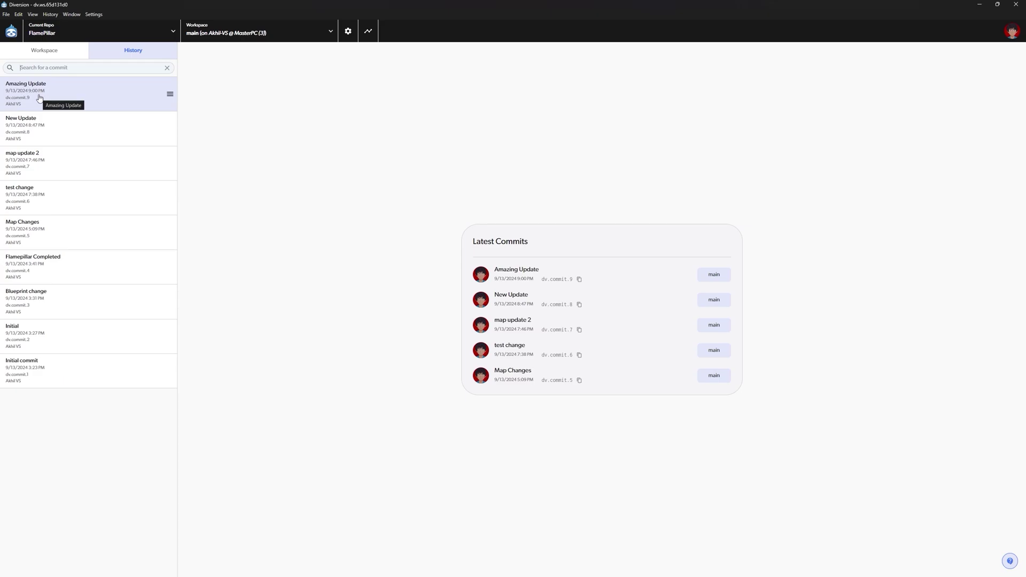
click(170, 94)
click(177, 150)
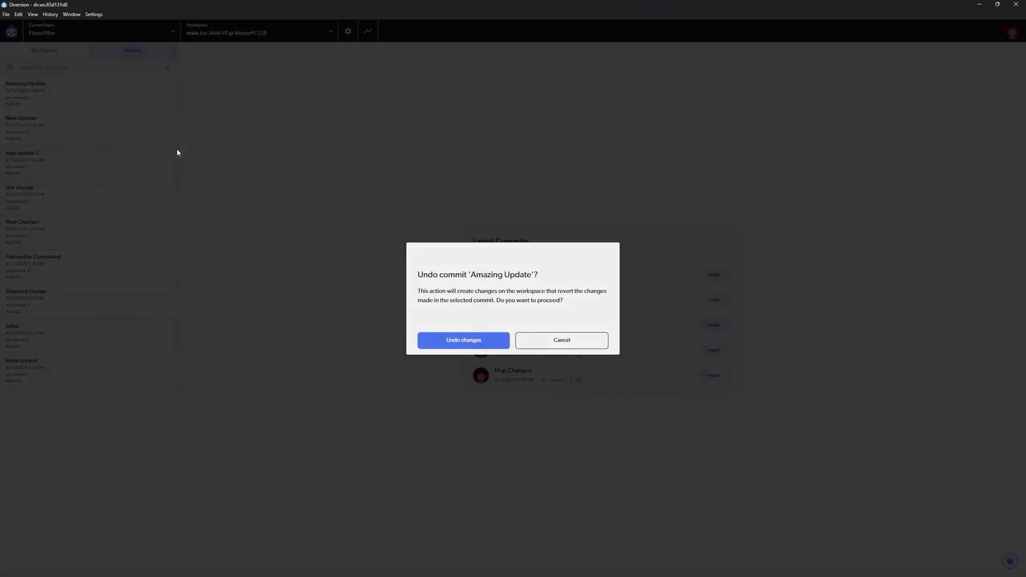
click(477, 343)
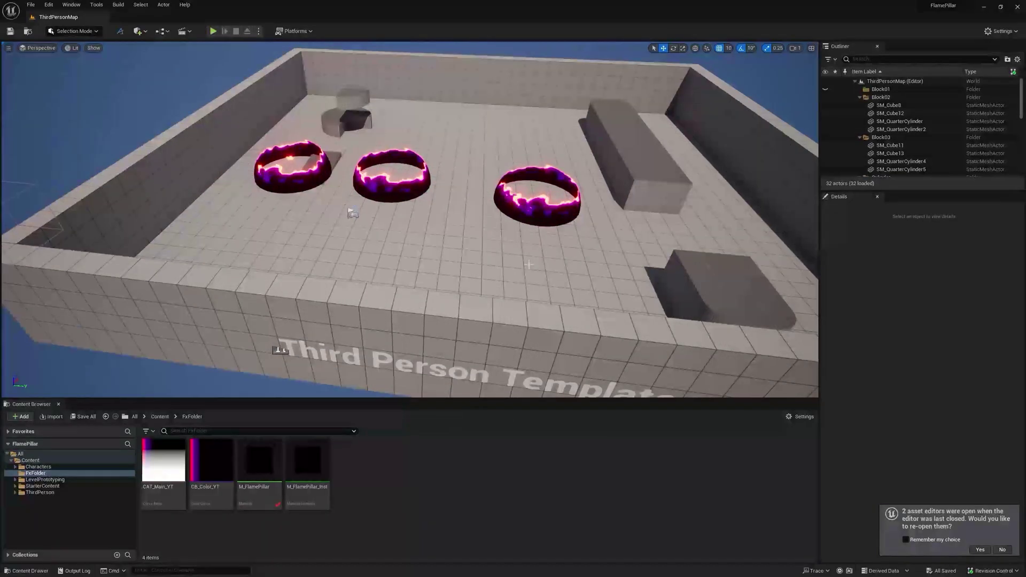
Step: In the reopened Unreal Editor project, inspect the level's floor and the lower TexCoord-Panner-texture branch in the M_FlamePillar graph
click(481, 241)
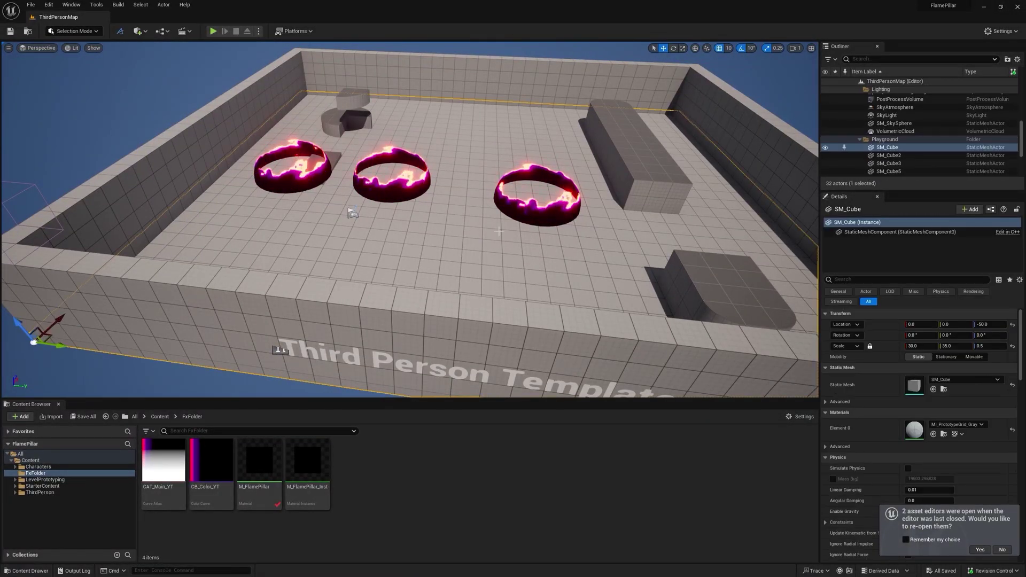
click(251, 461)
double_click(251, 461)
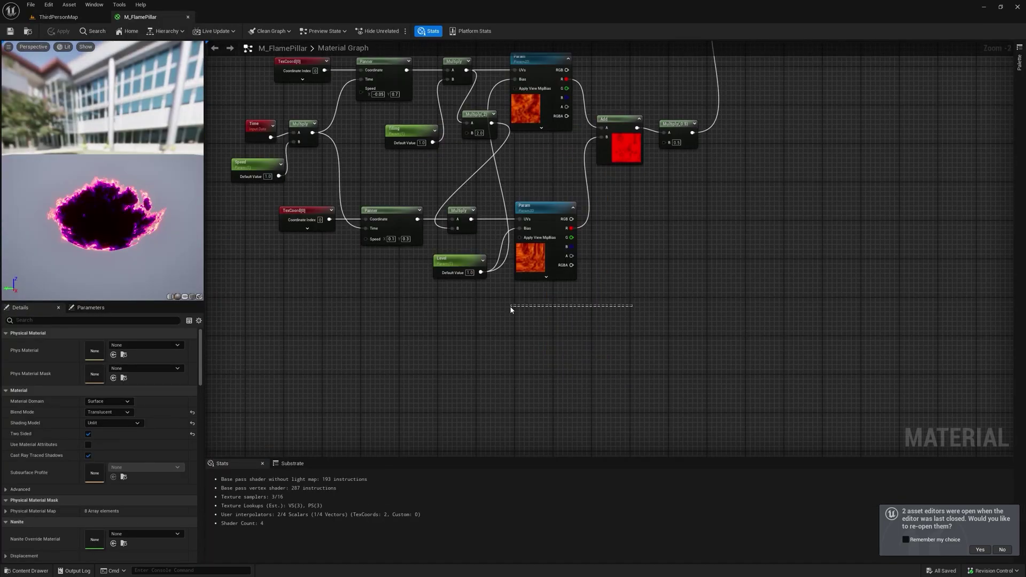
drag(507, 309, 332, 225)
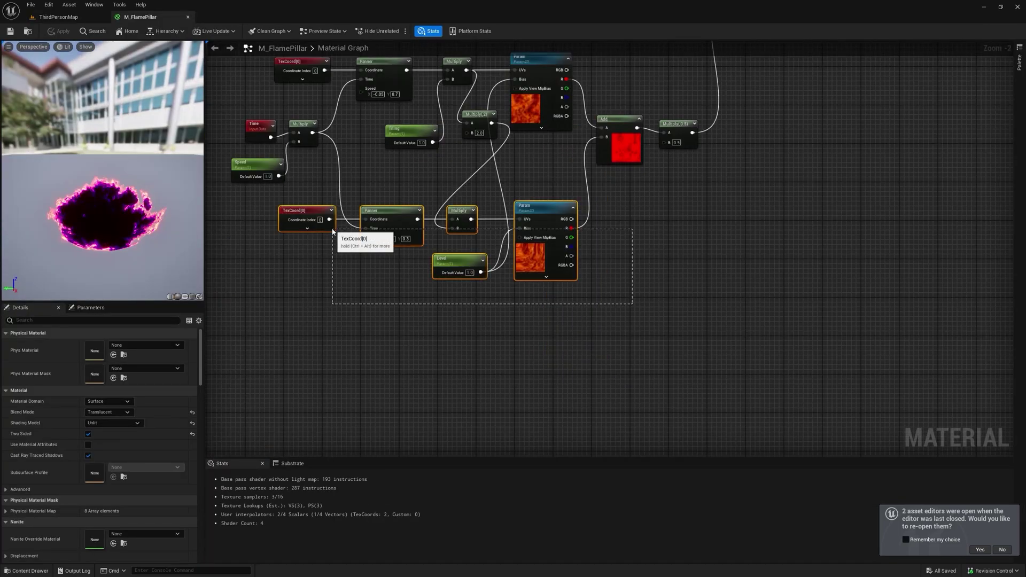